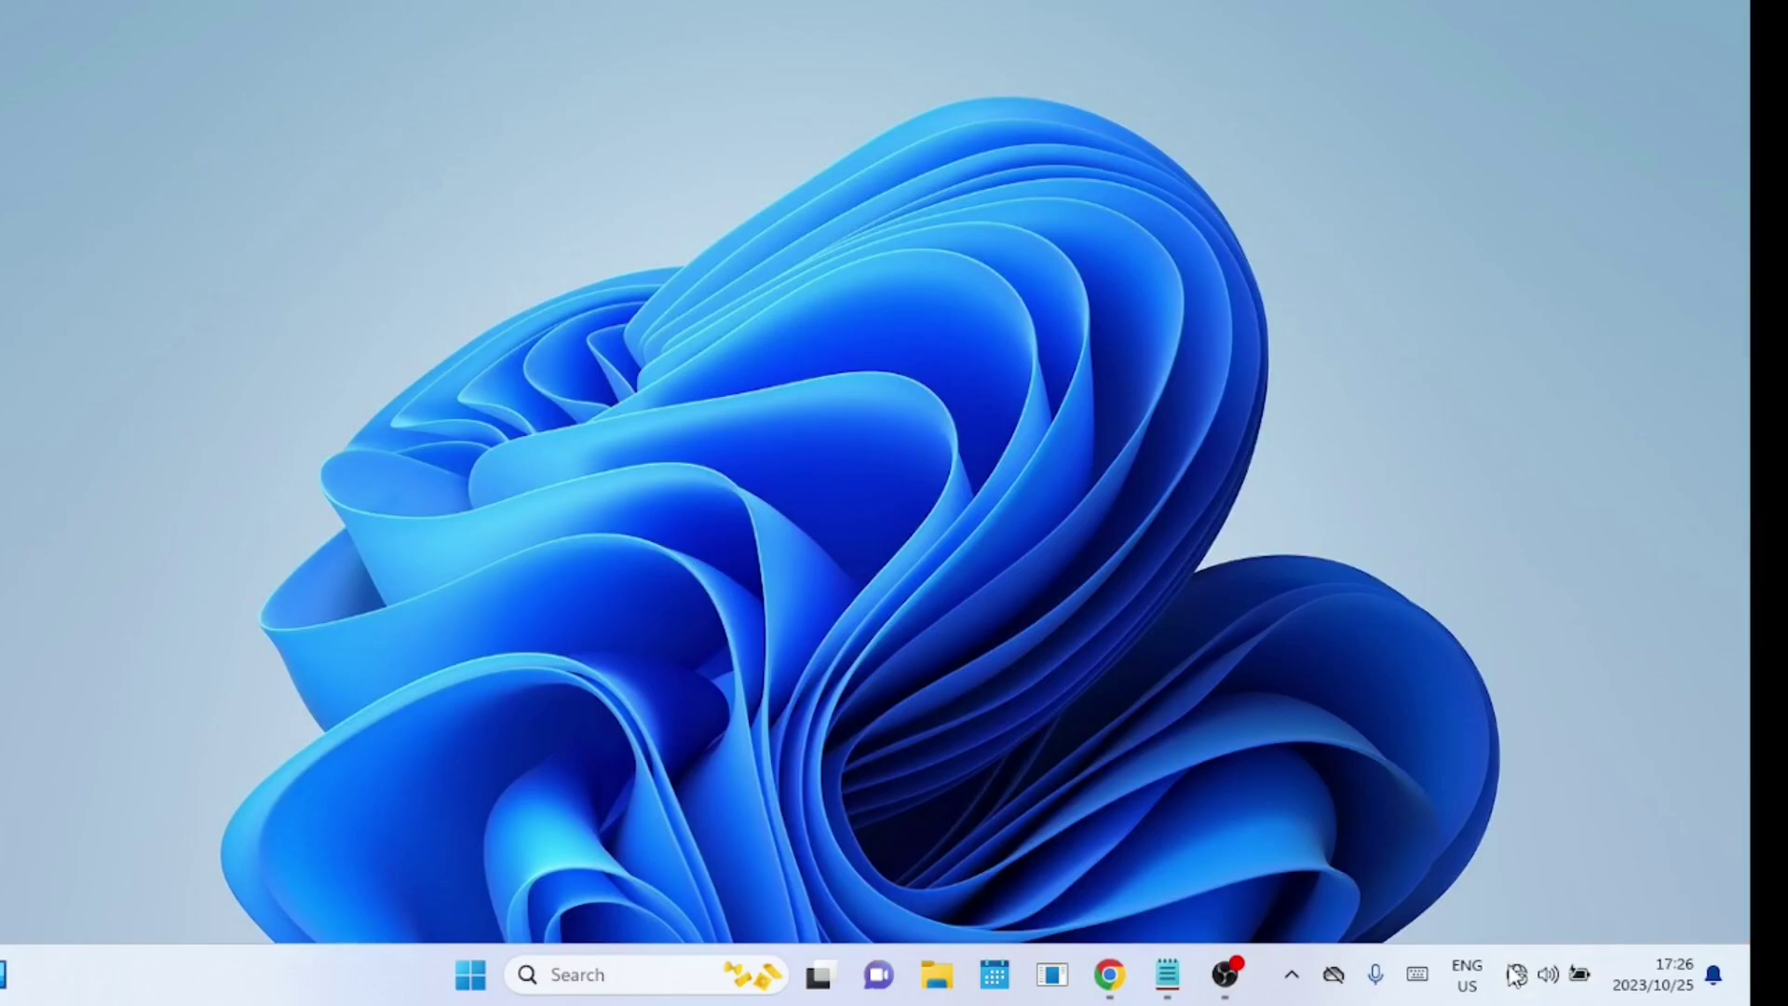
# Step: Show the Wi-Fi network list from Quick Settings, with MTN Zambia-6696 connected and secured
pyautogui.click(1516, 975)
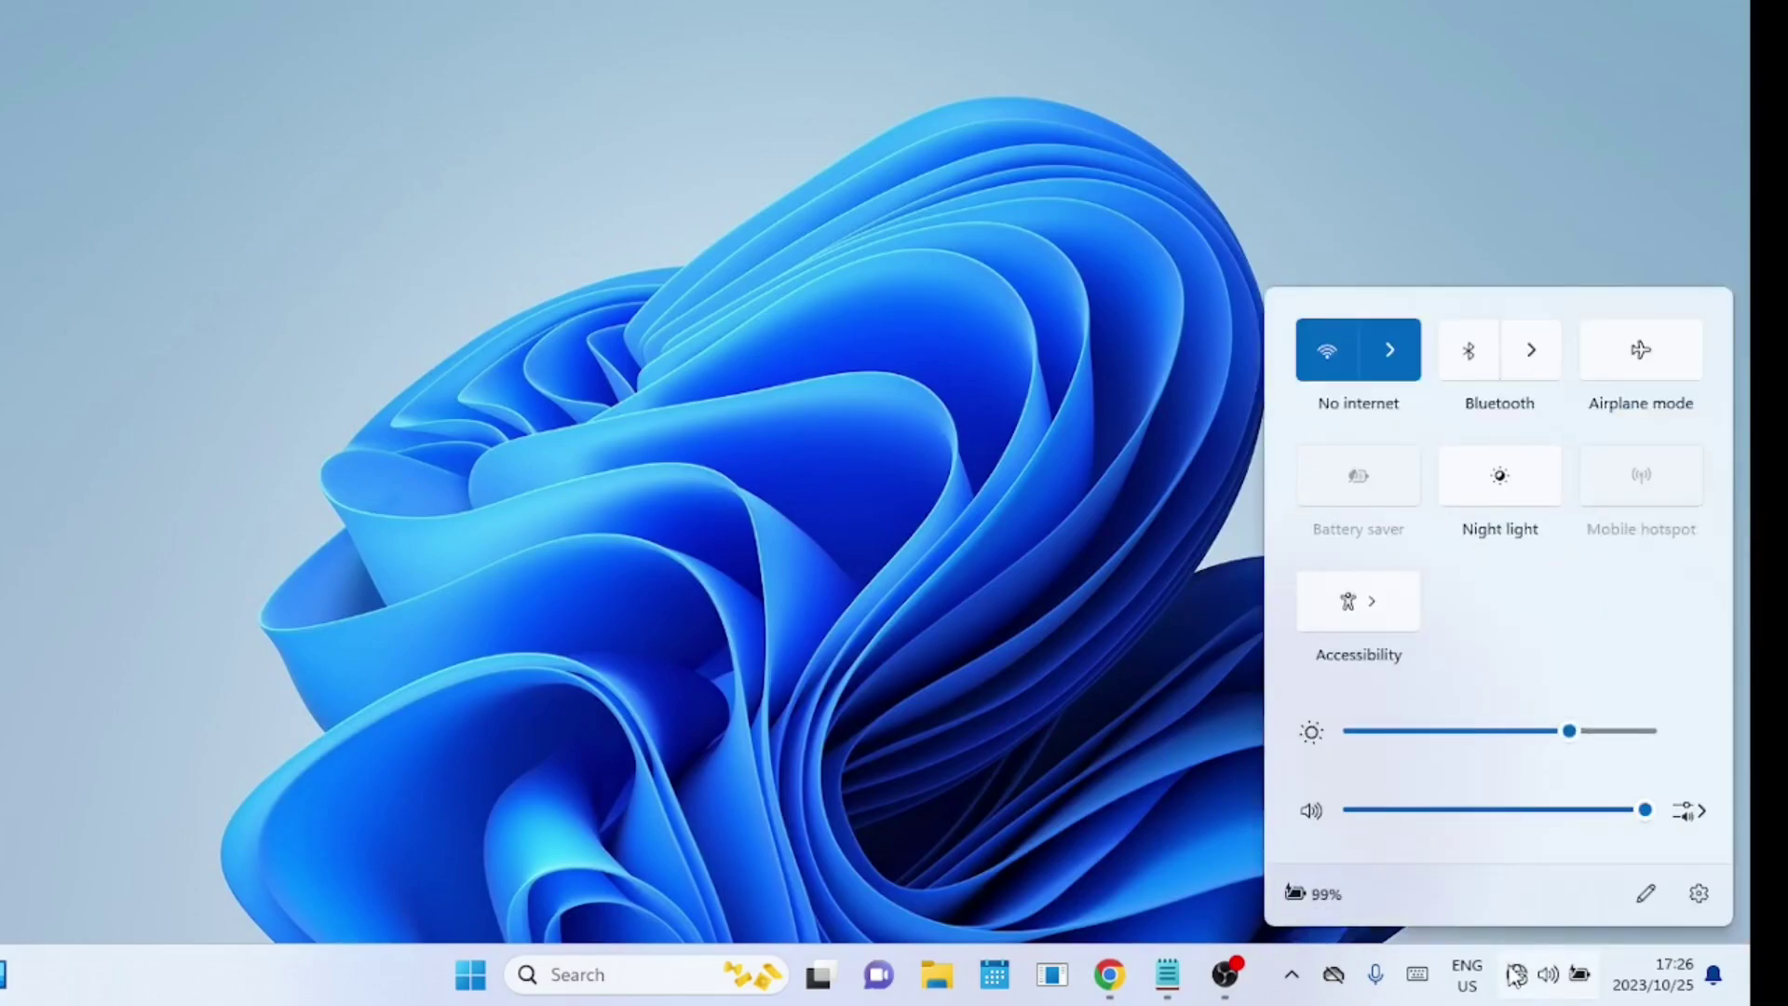
pyautogui.click(1391, 352)
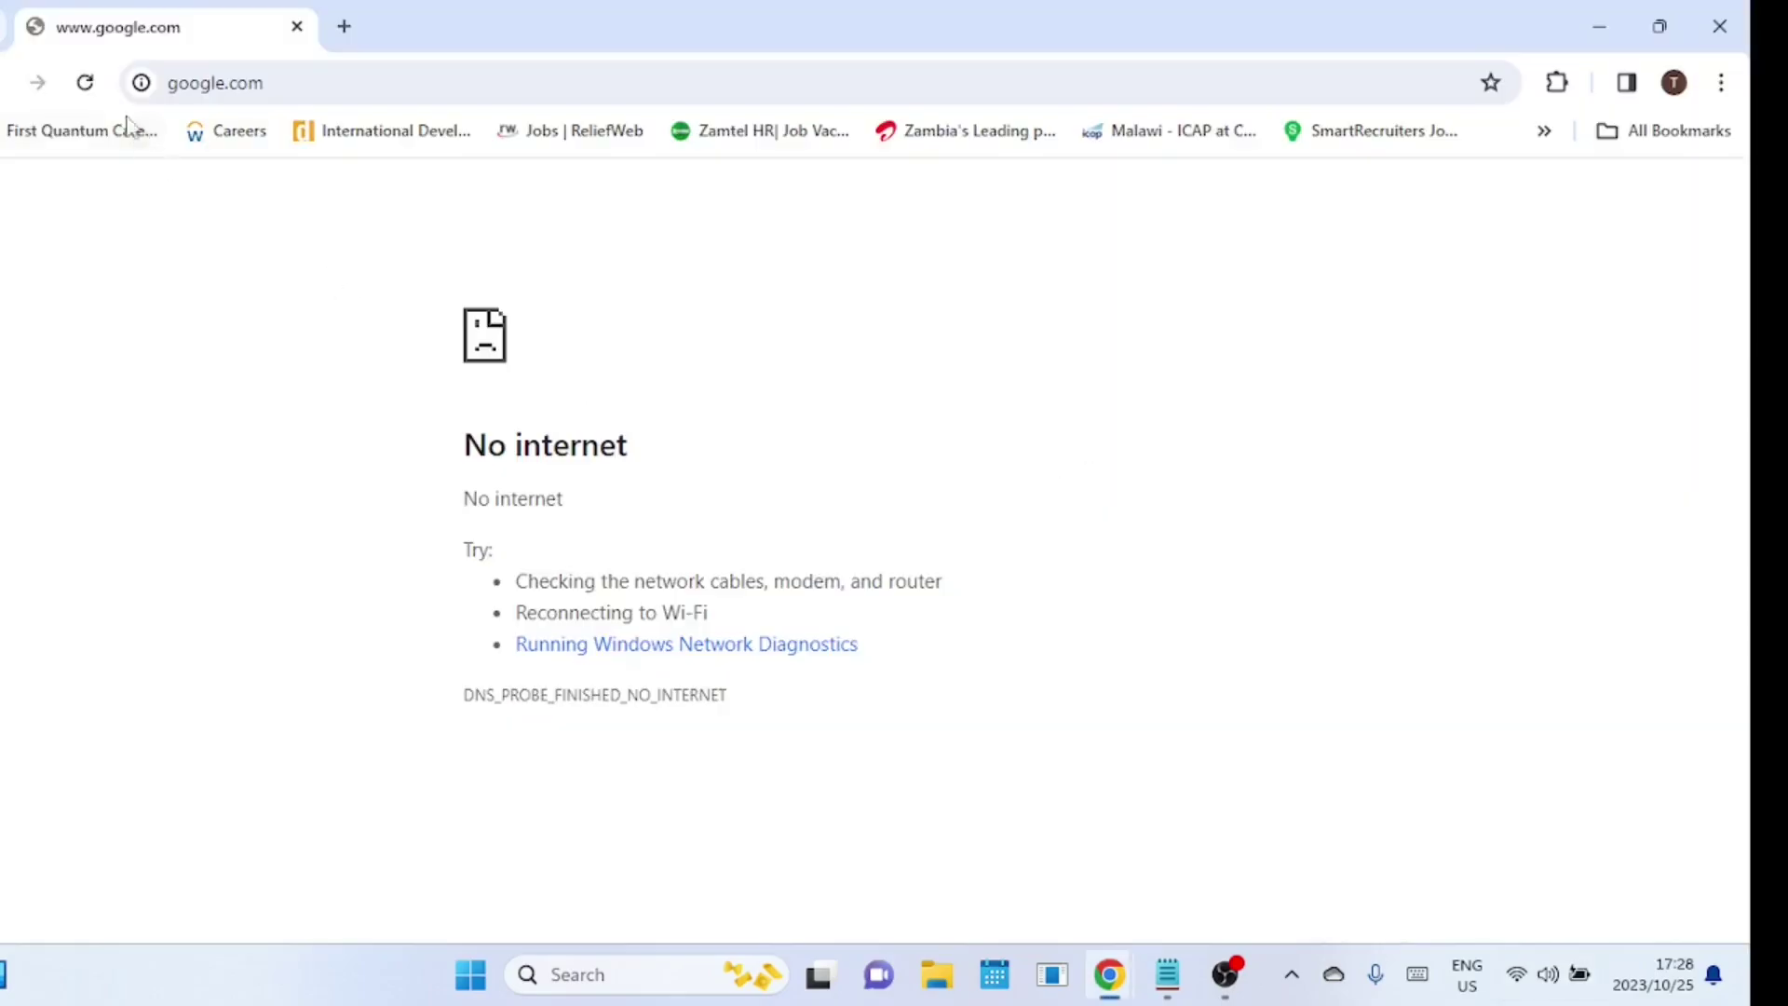
# Step: Reload google.com to test the connection, then minimize Chrome to the desktop
pyautogui.click(93, 94)
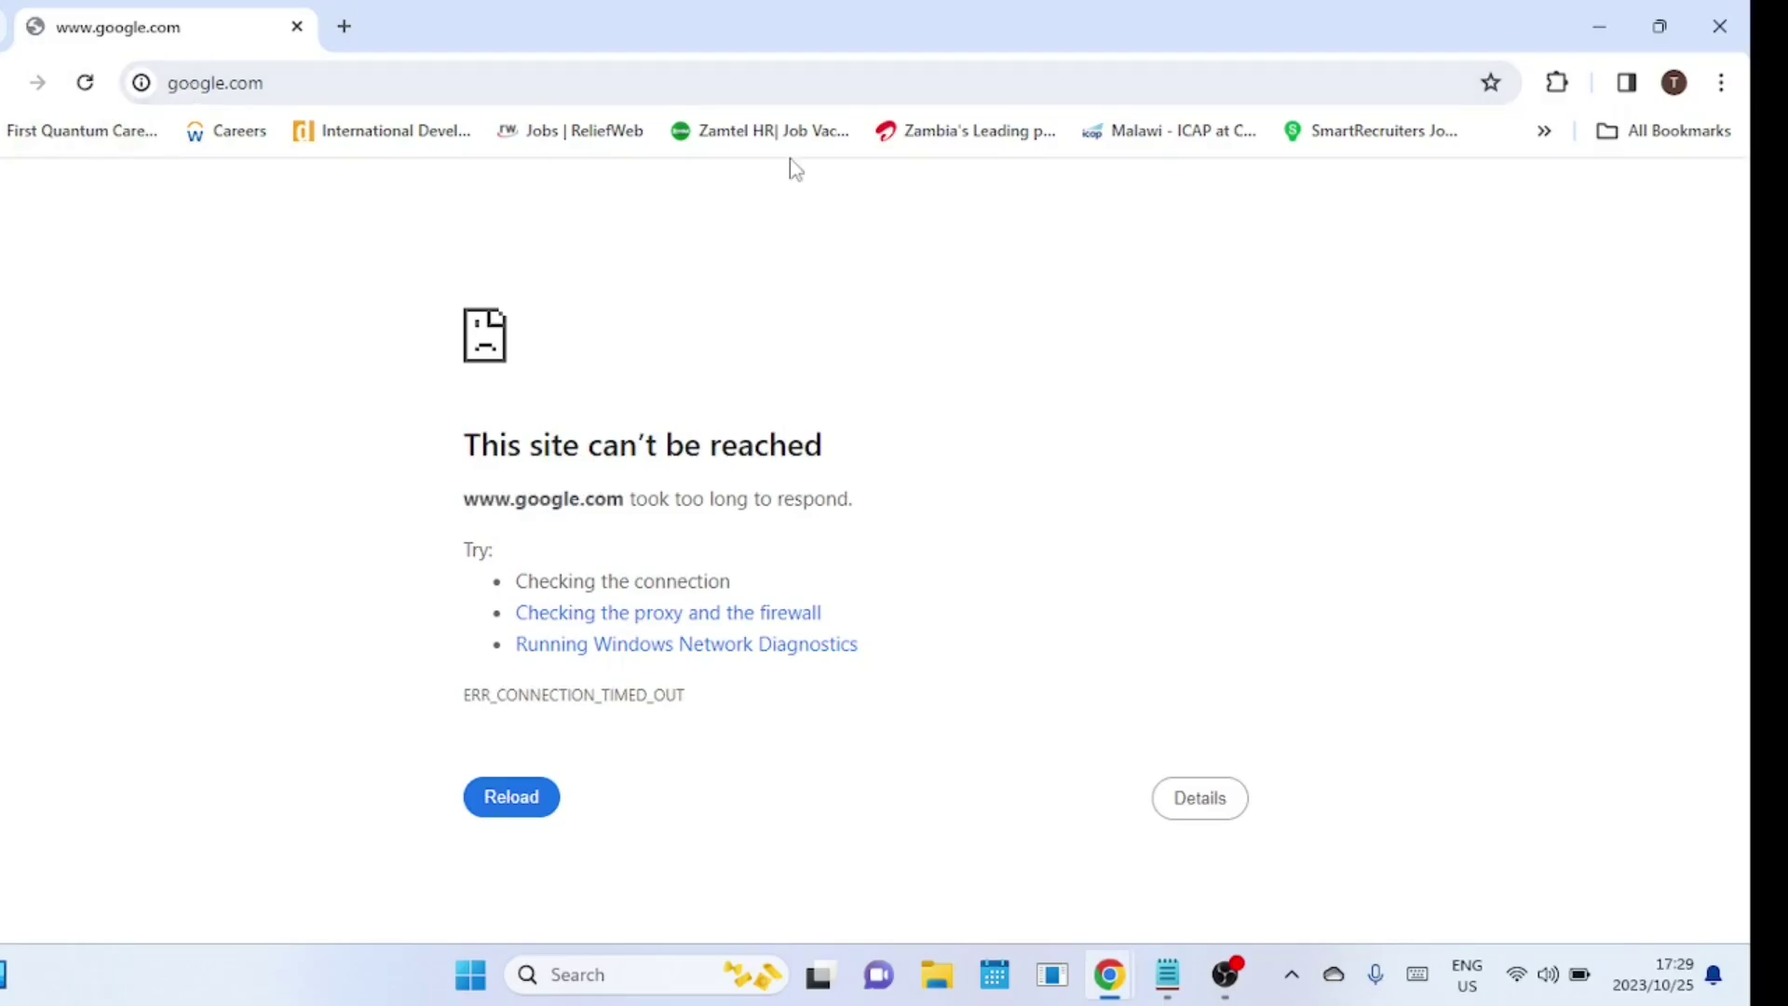
pyautogui.click(1599, 26)
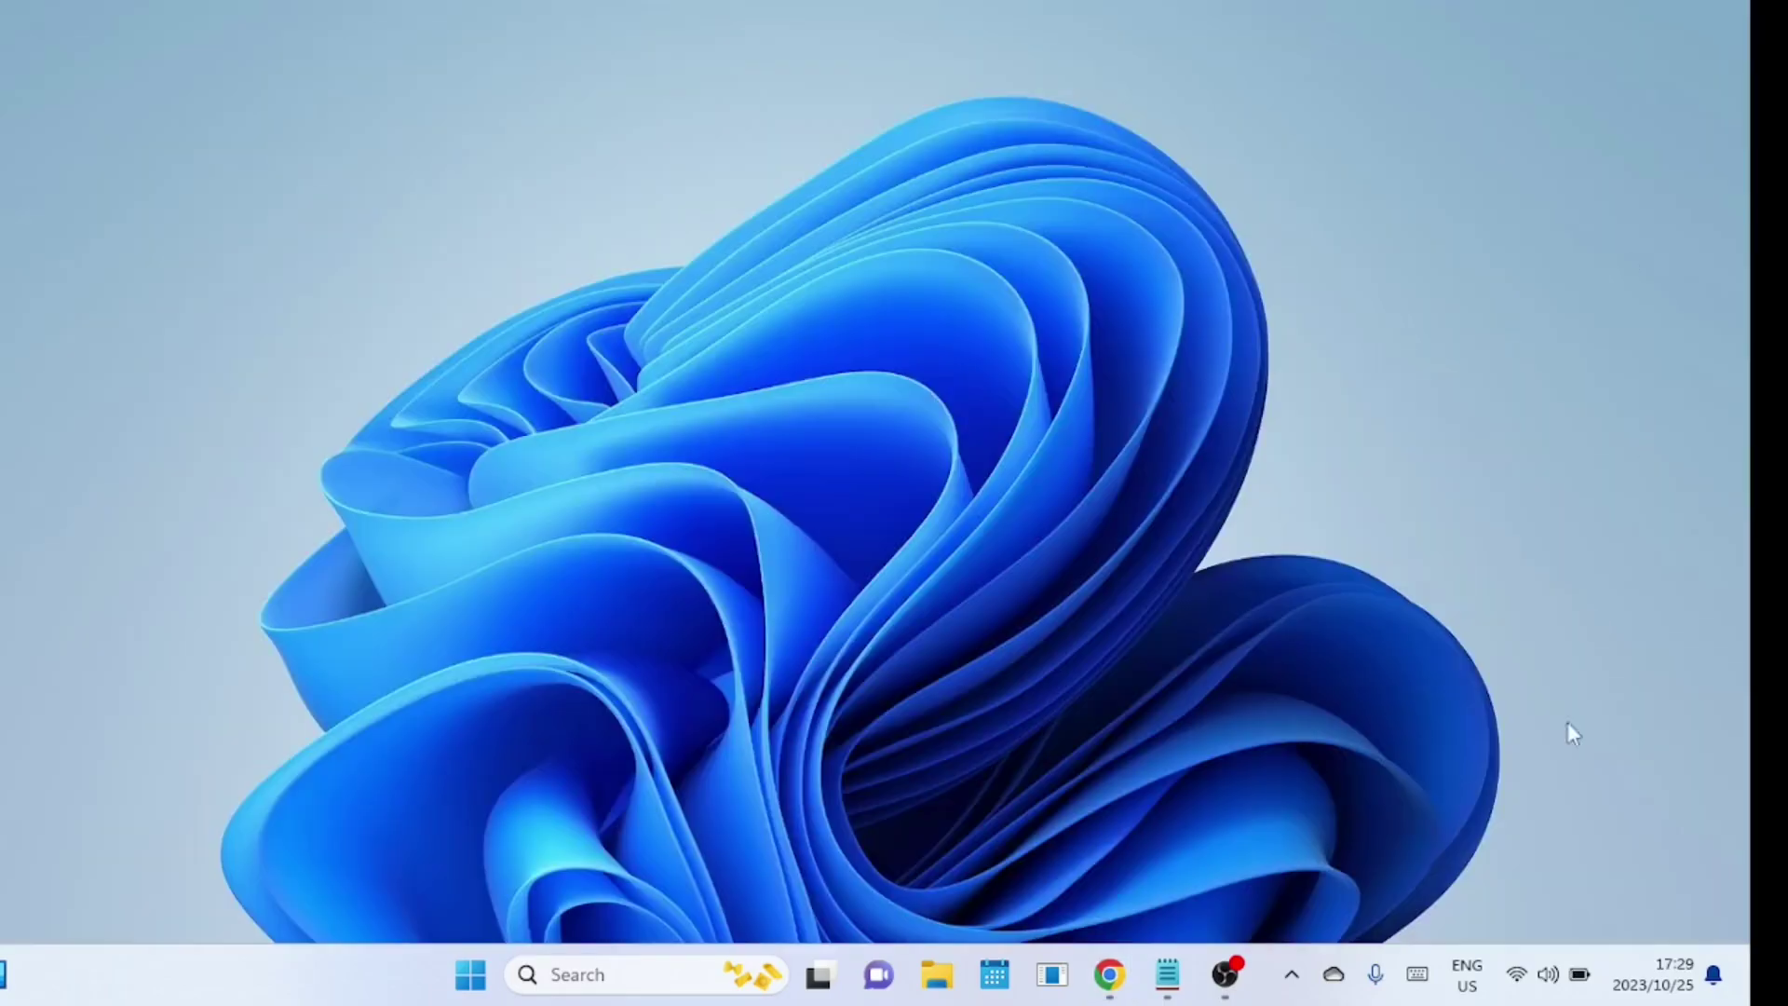
# Step: Go from the tray Wi-Fi icon to Advanced network settings and the Network reset page
pyautogui.rightClick(1516, 978)
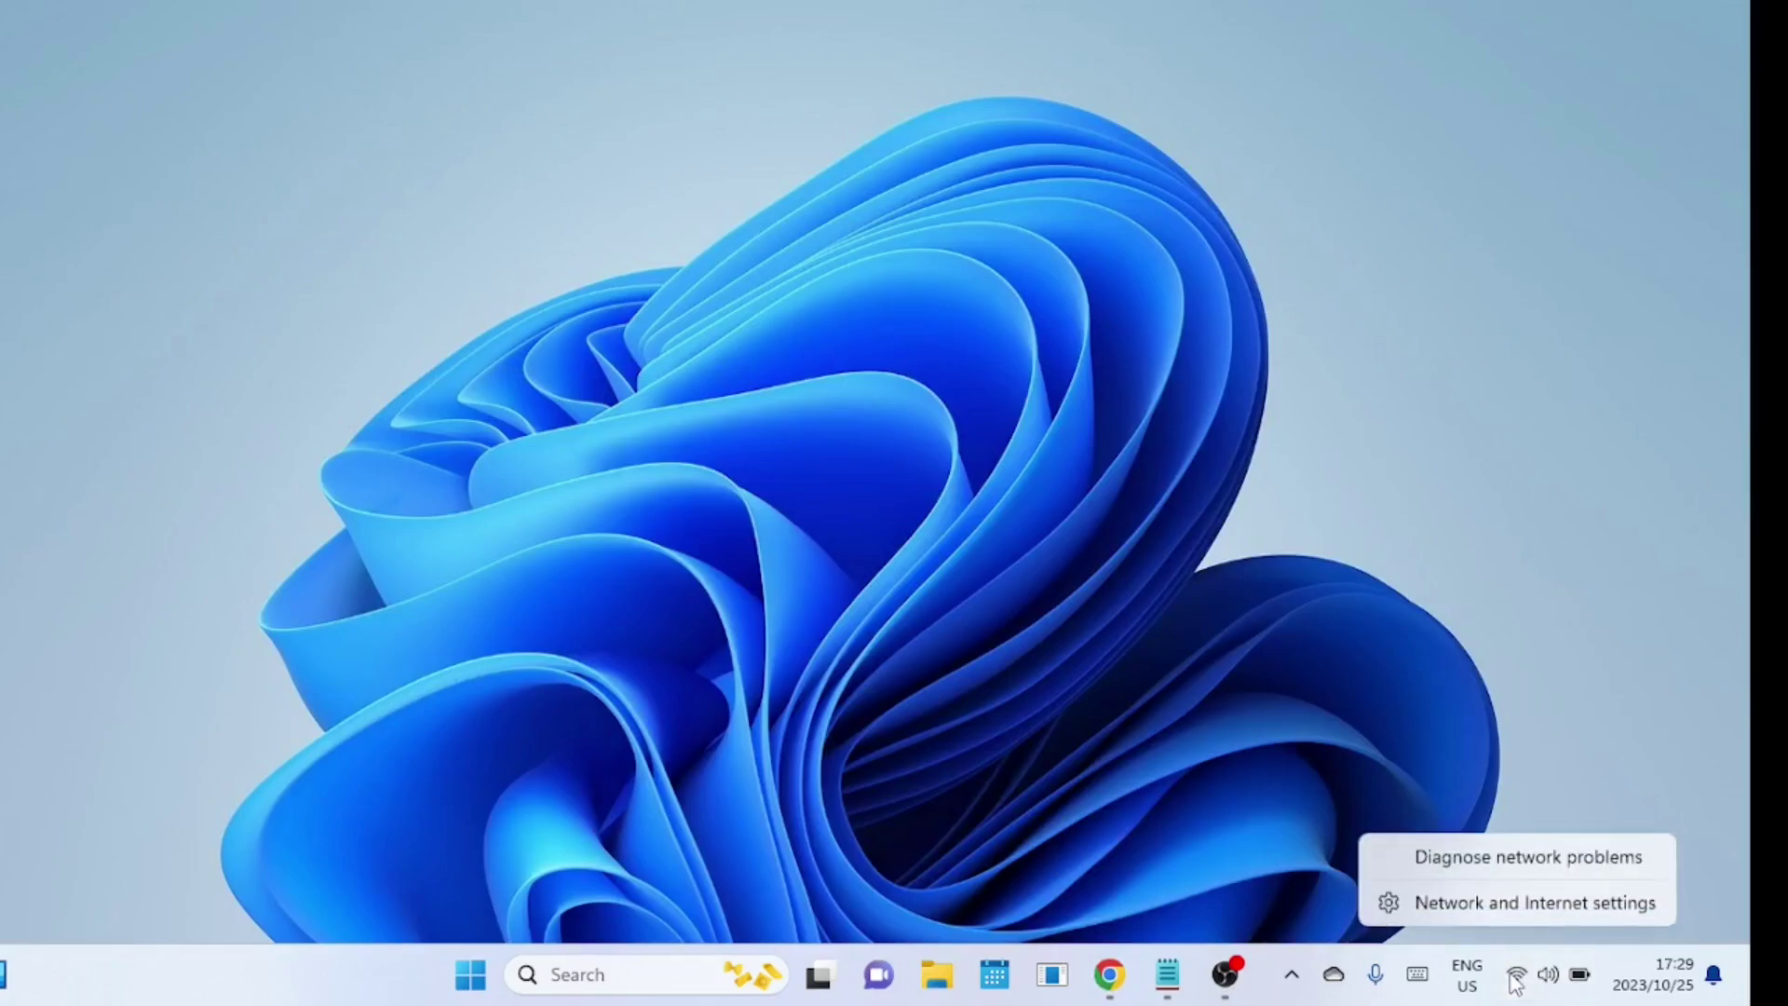
pyautogui.click(1512, 915)
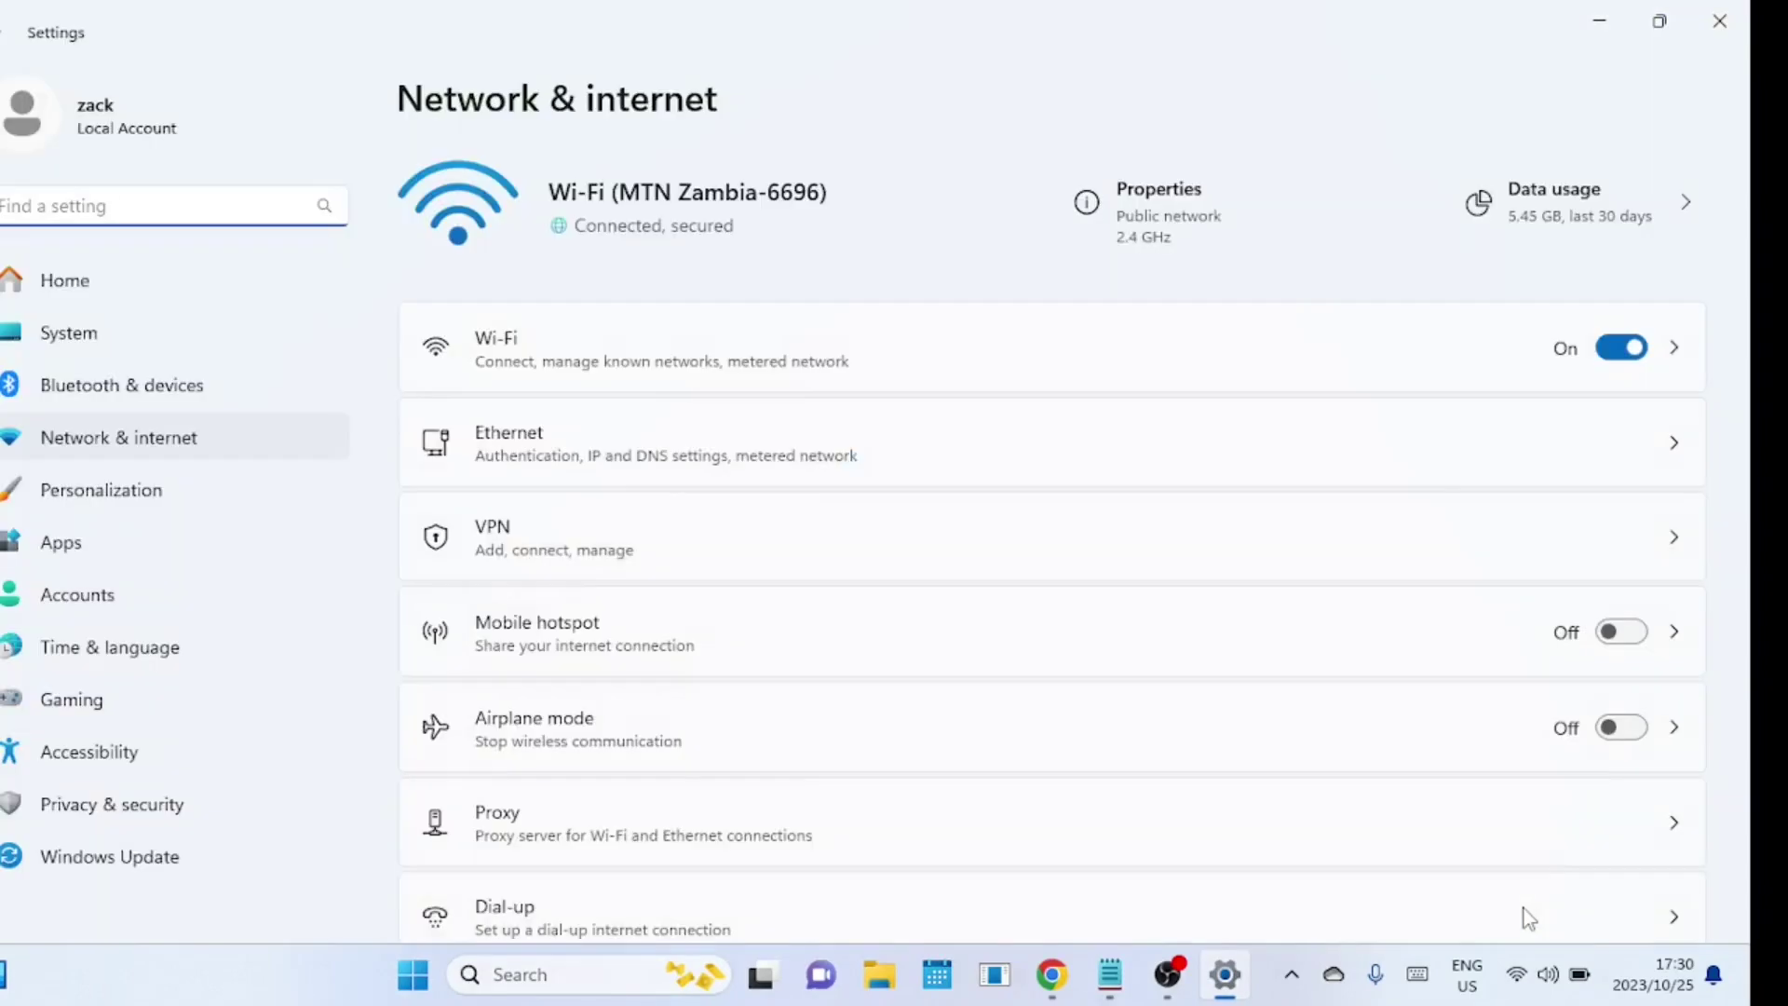
pyautogui.scroll(-3, 1736, 447)
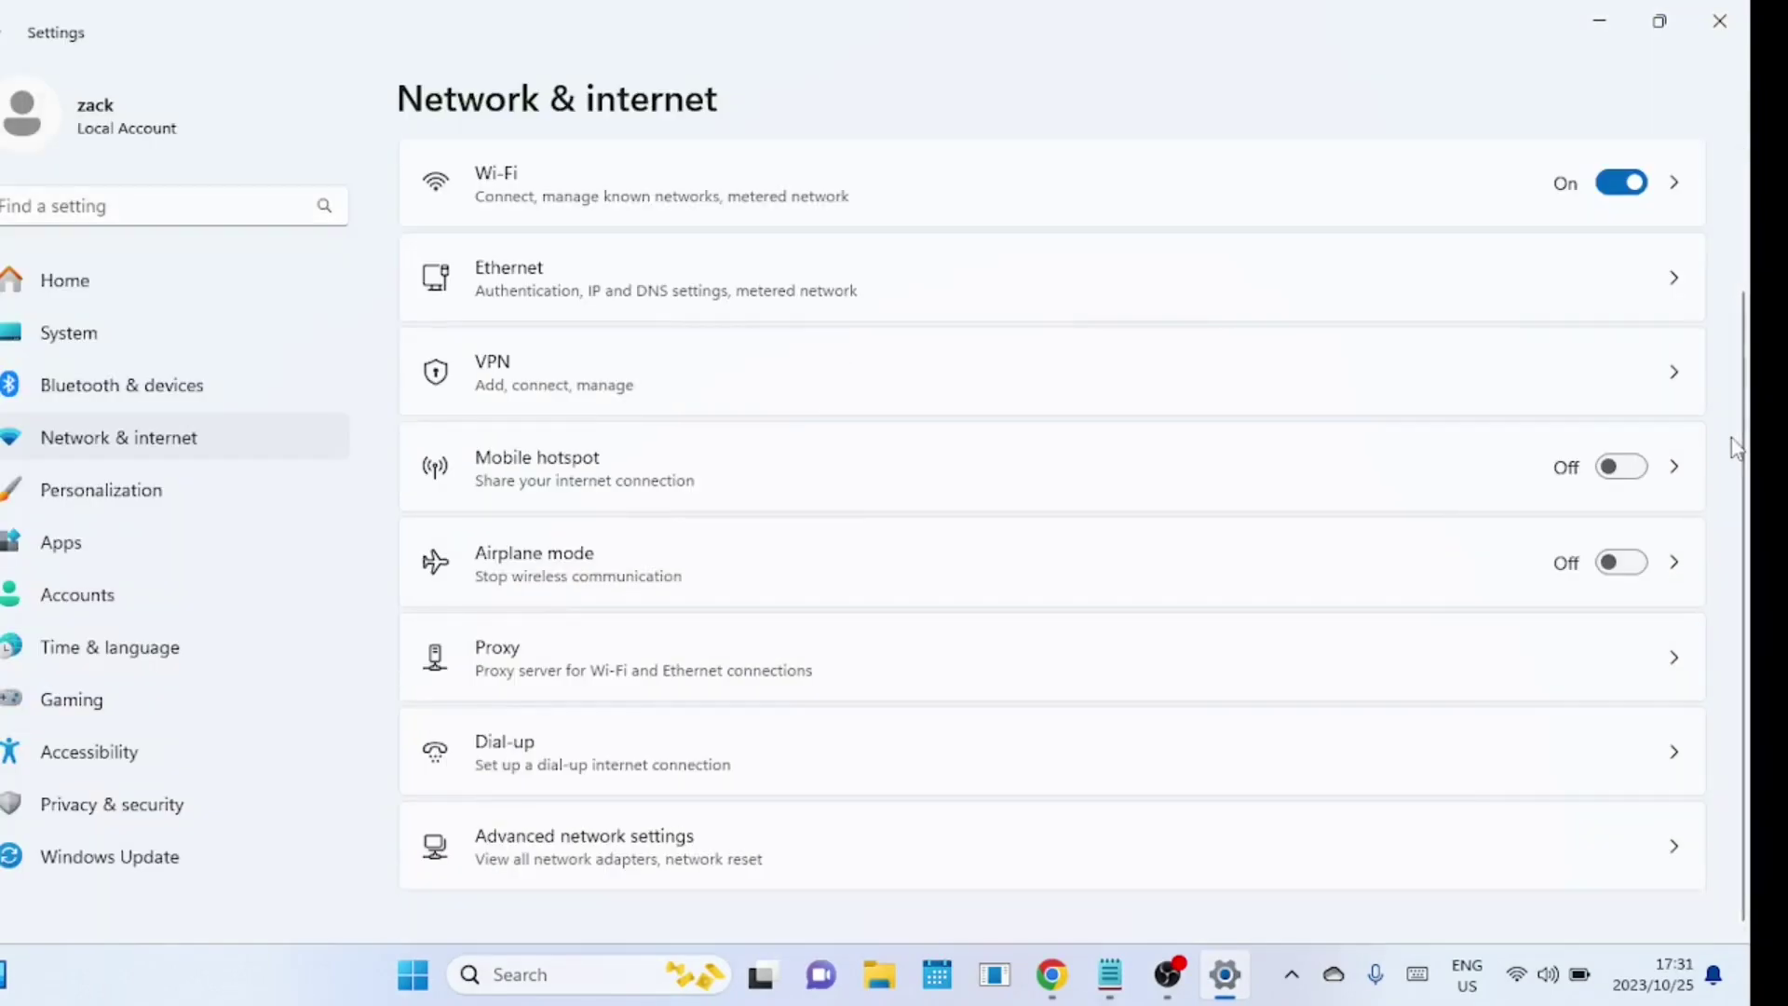
pyautogui.click(918, 843)
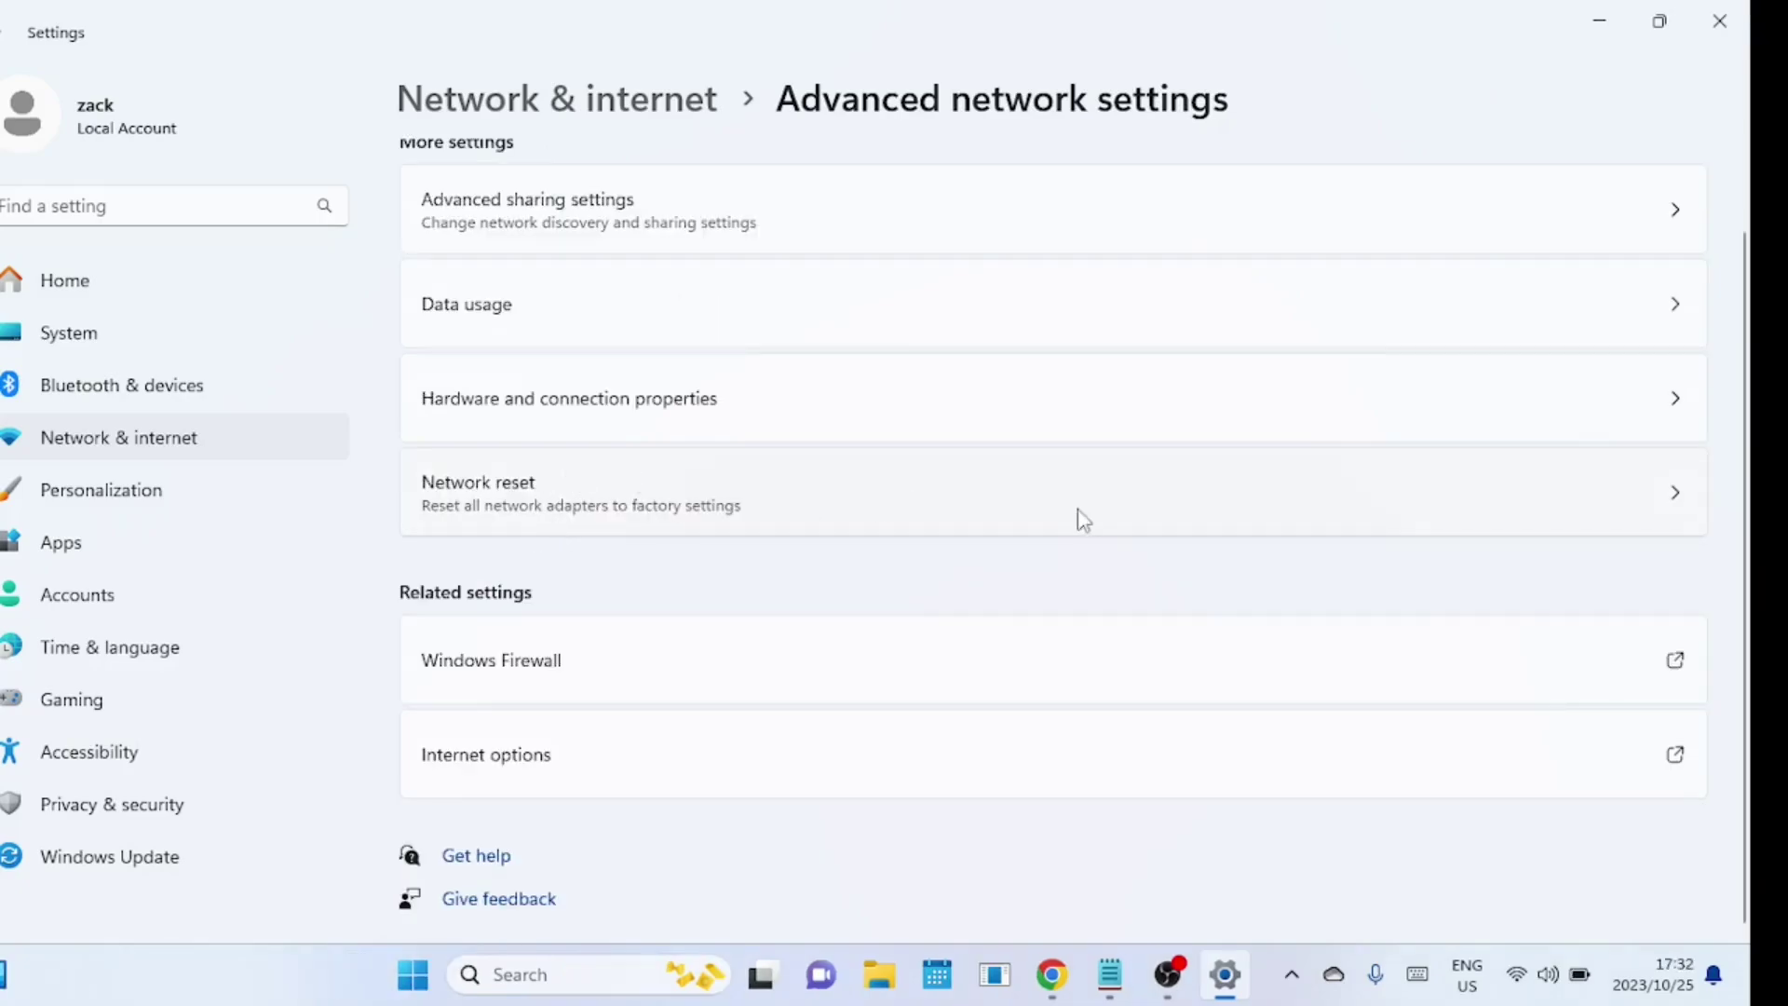
pyautogui.click(1684, 501)
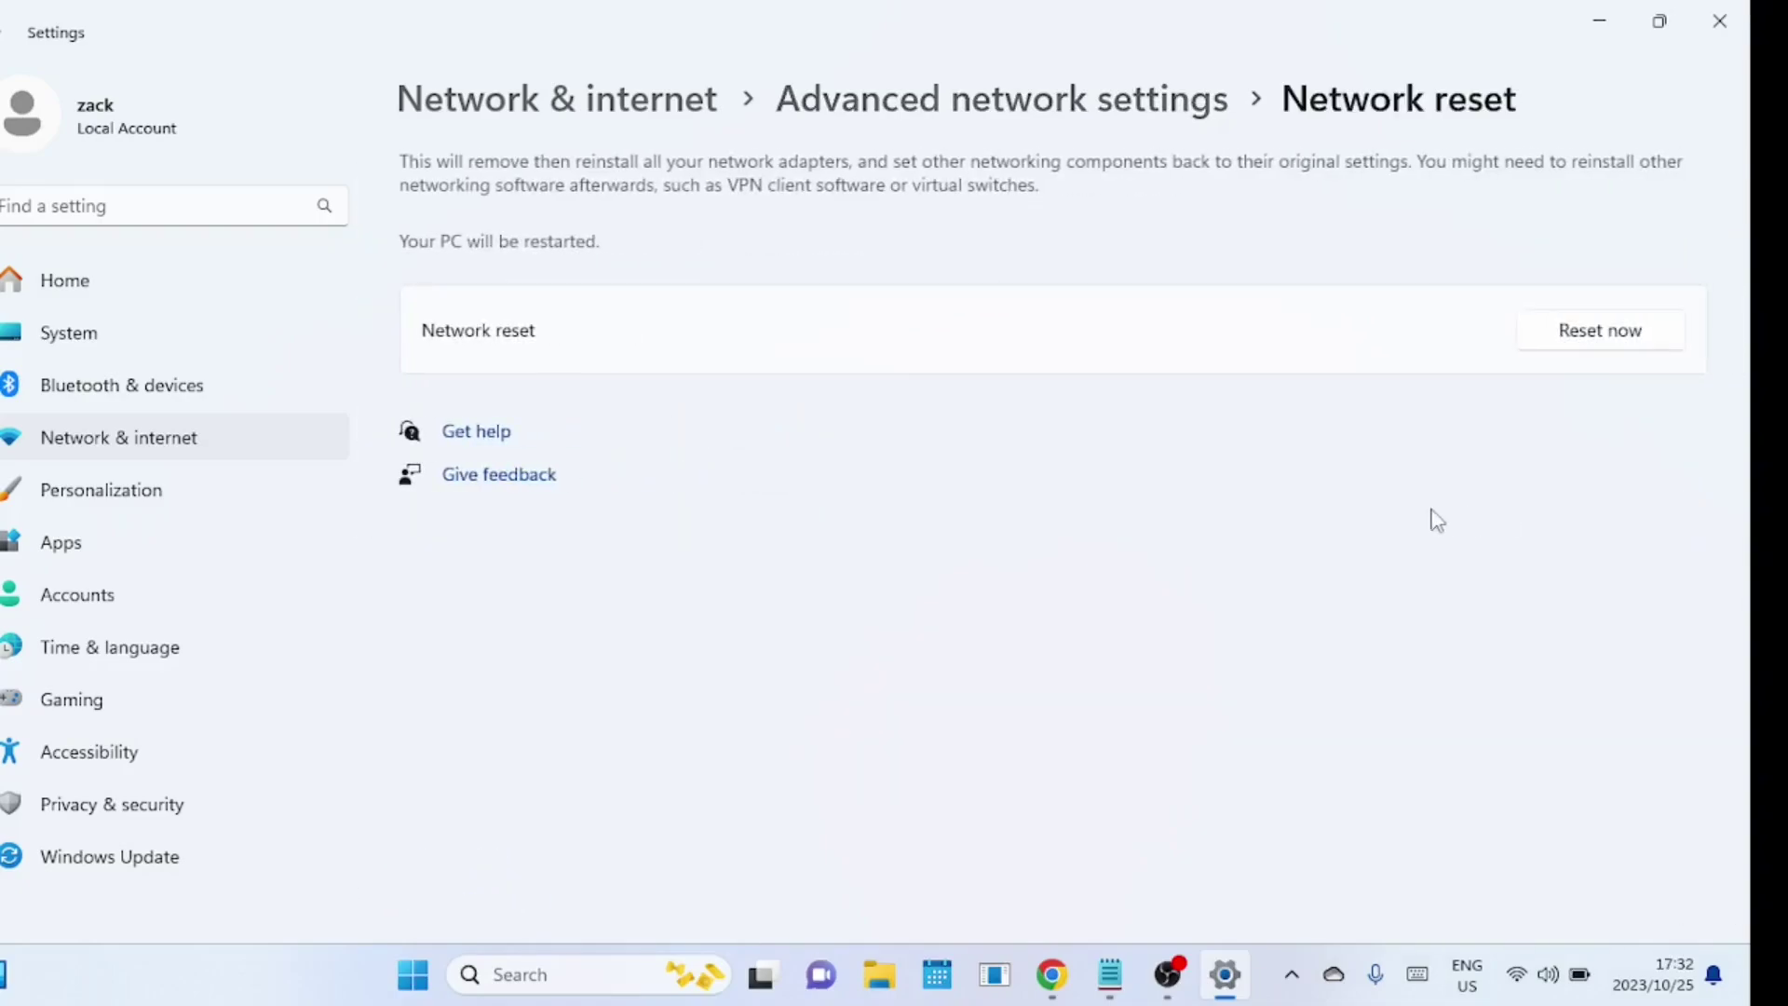
# Step: Reset all network adapters, confirm with Yes, and dismiss the sign-out notice
pyautogui.click(1574, 342)
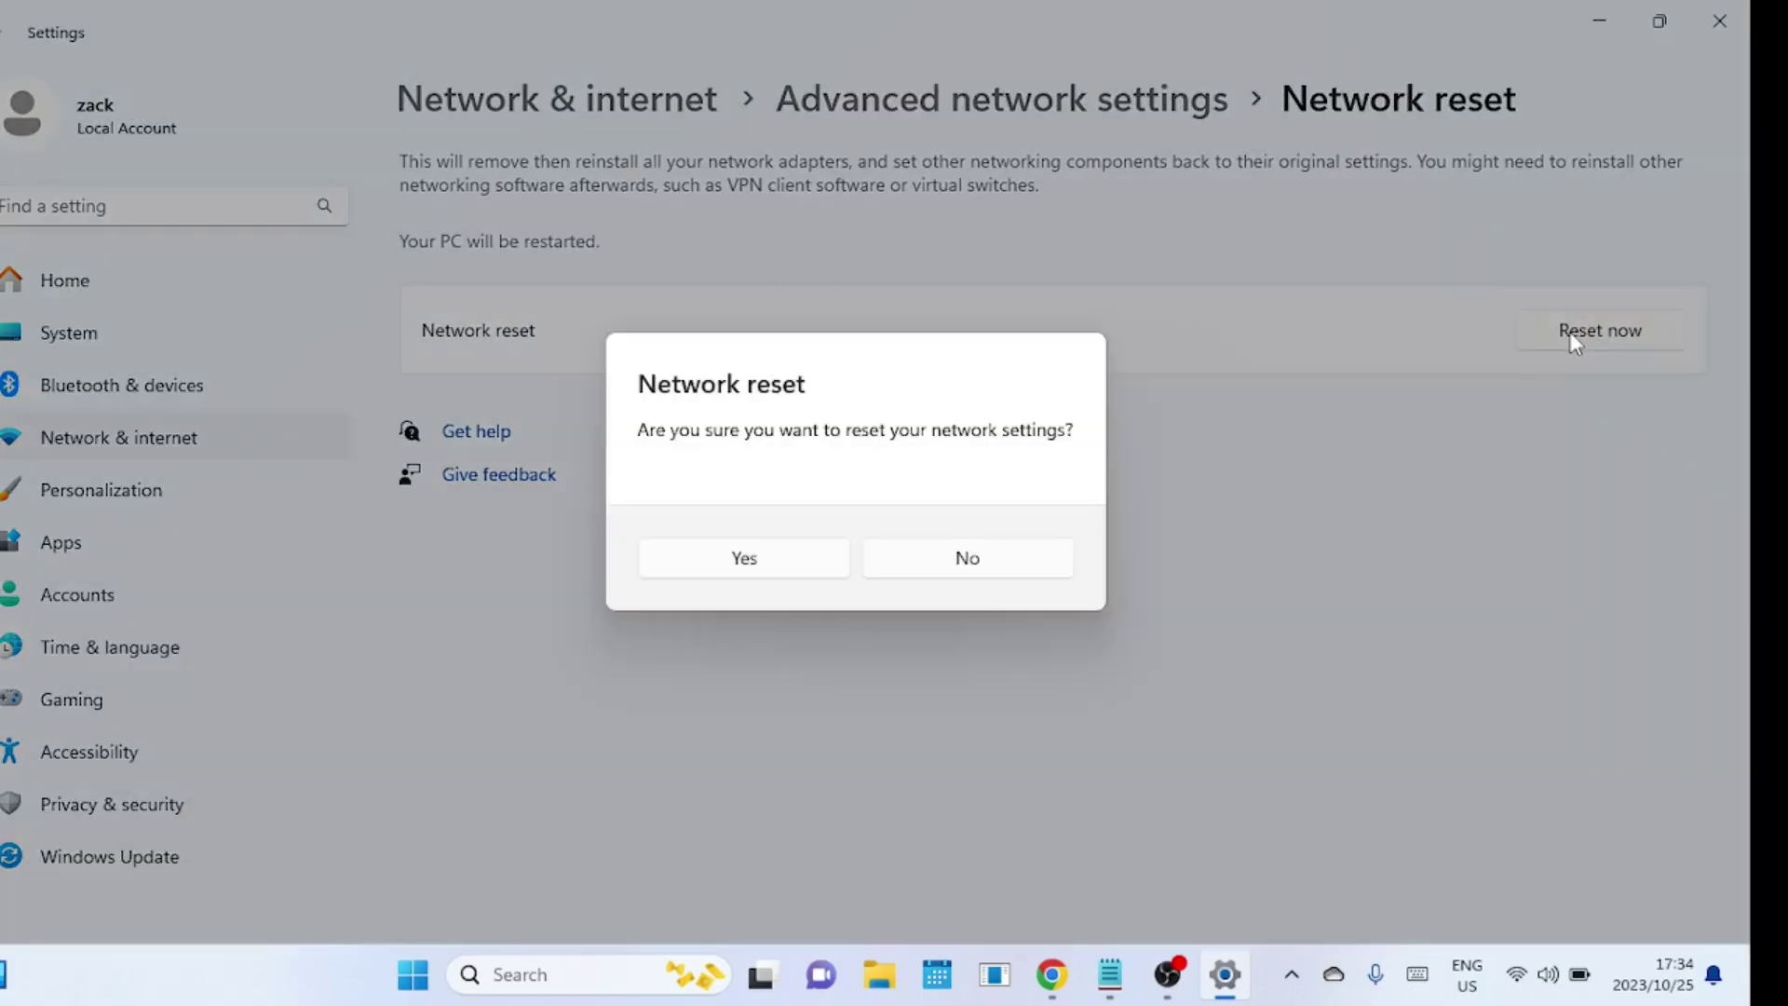
pyautogui.click(775, 562)
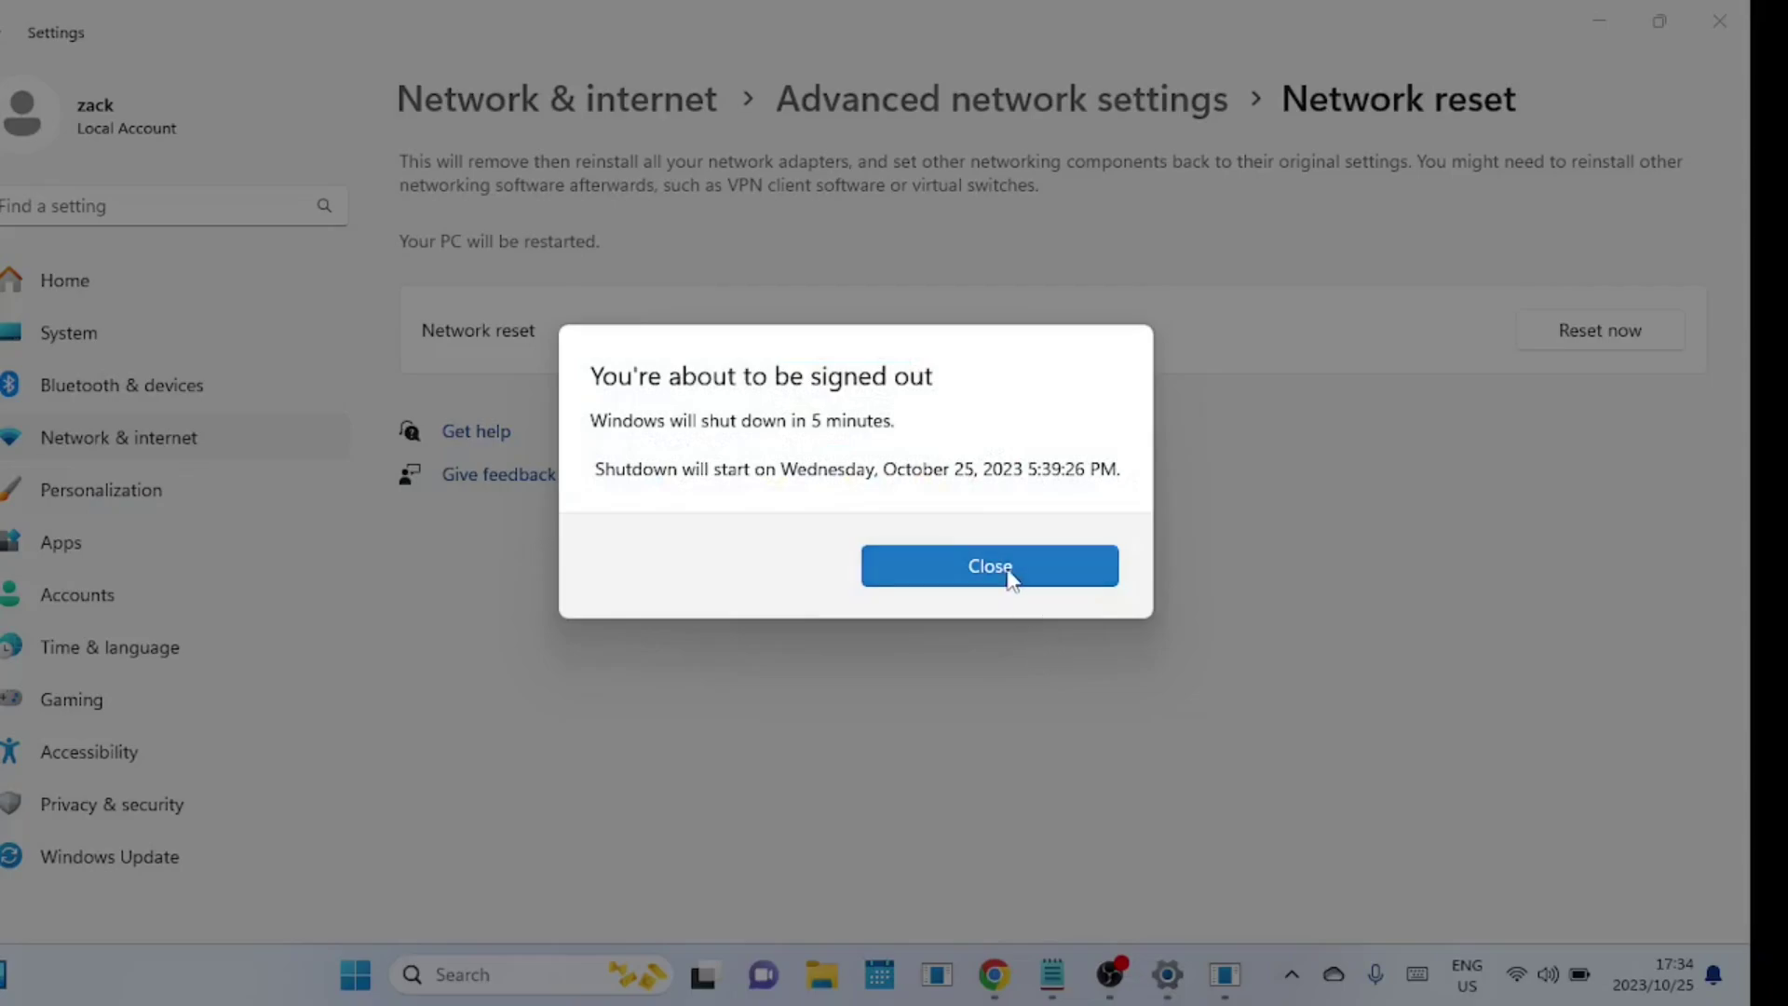
pyautogui.click(1013, 582)
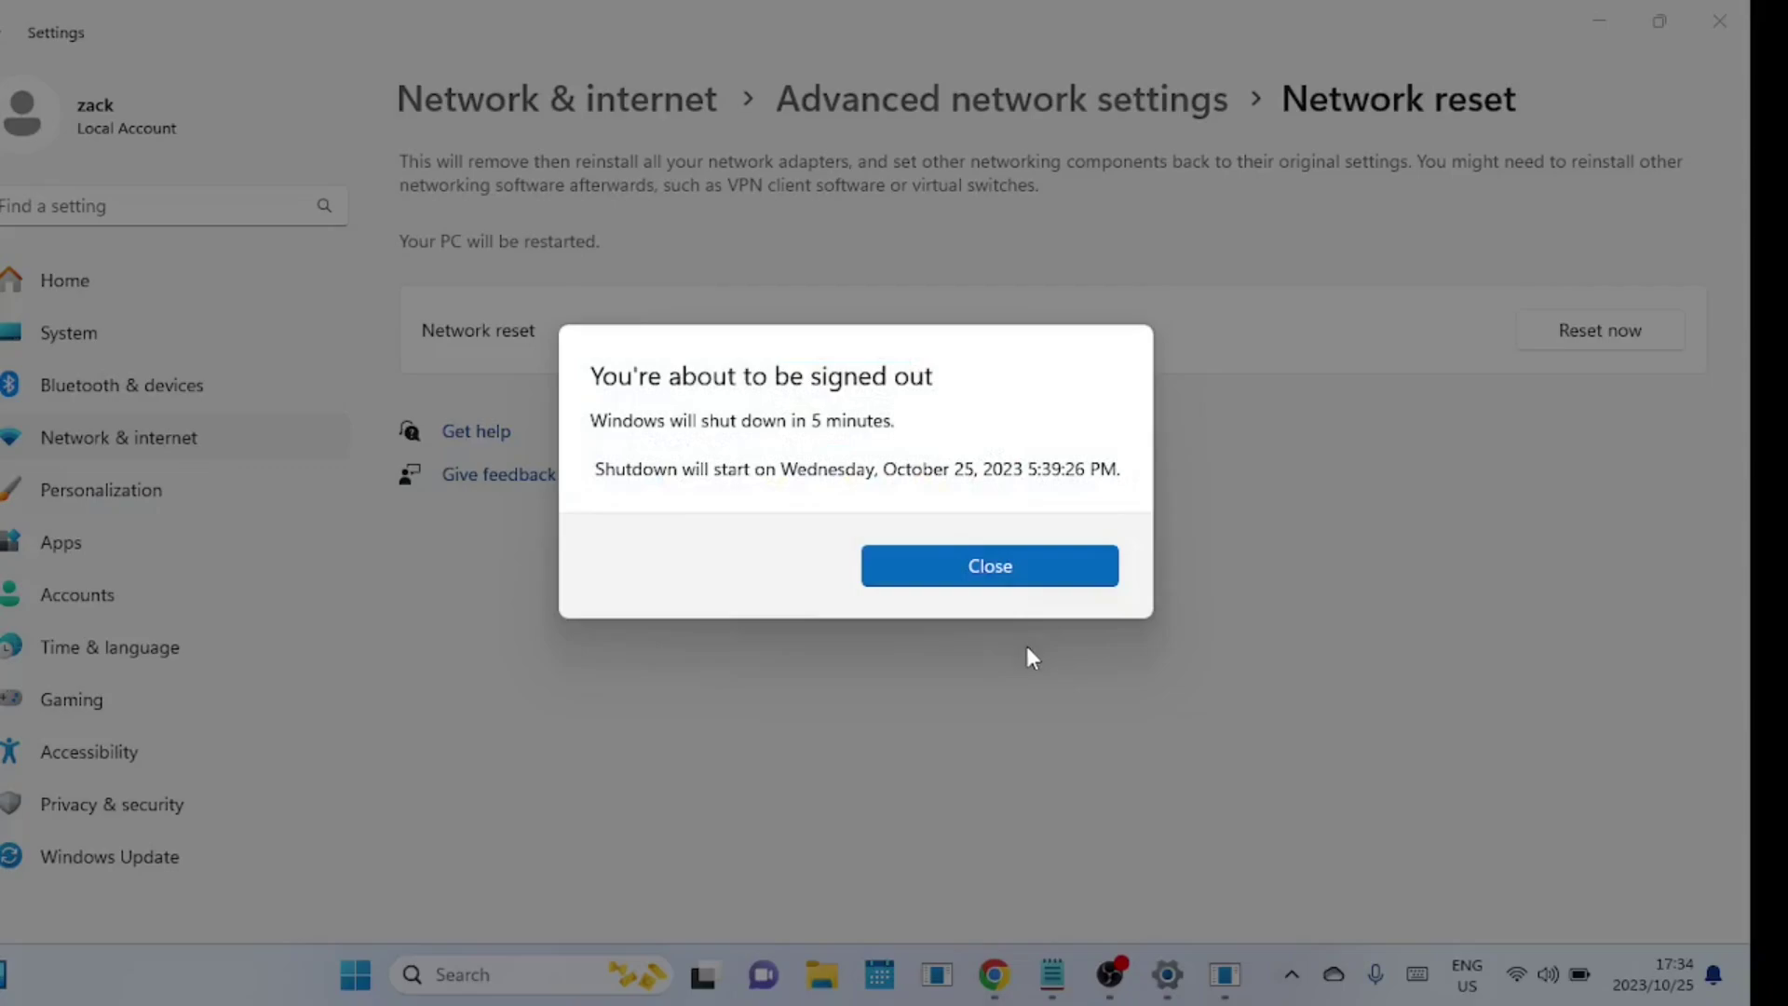
pyautogui.click(1013, 584)
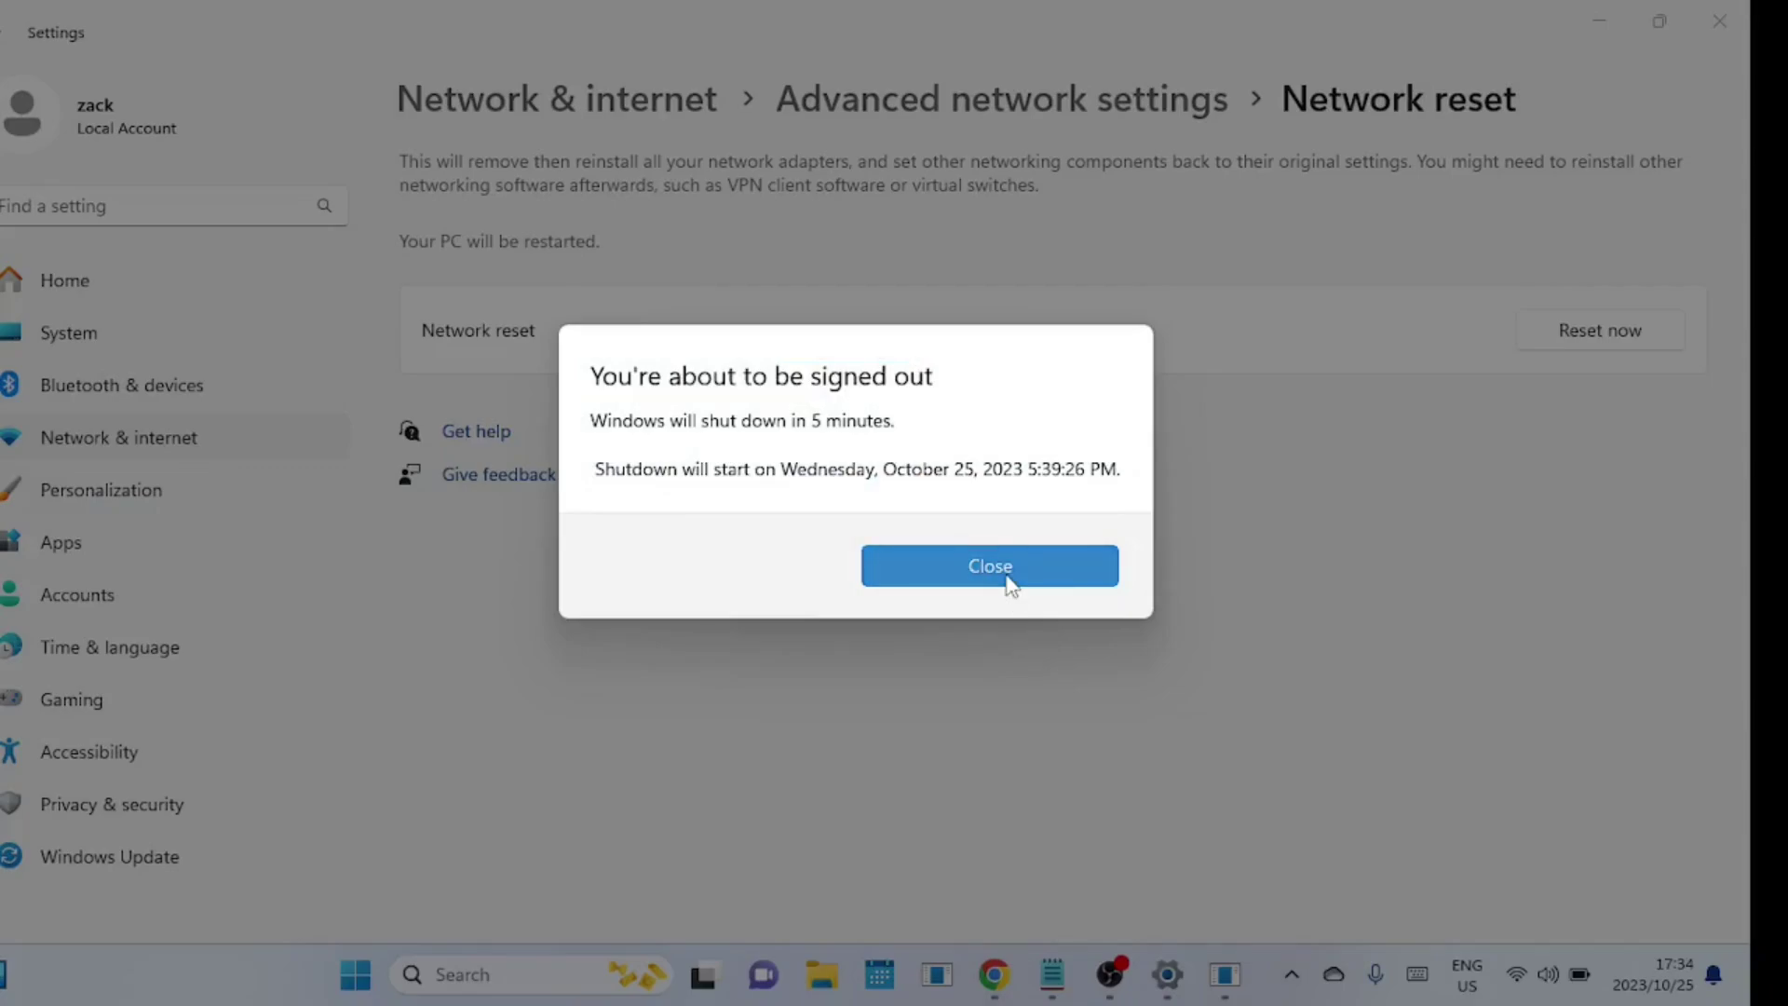
pyautogui.click(1011, 584)
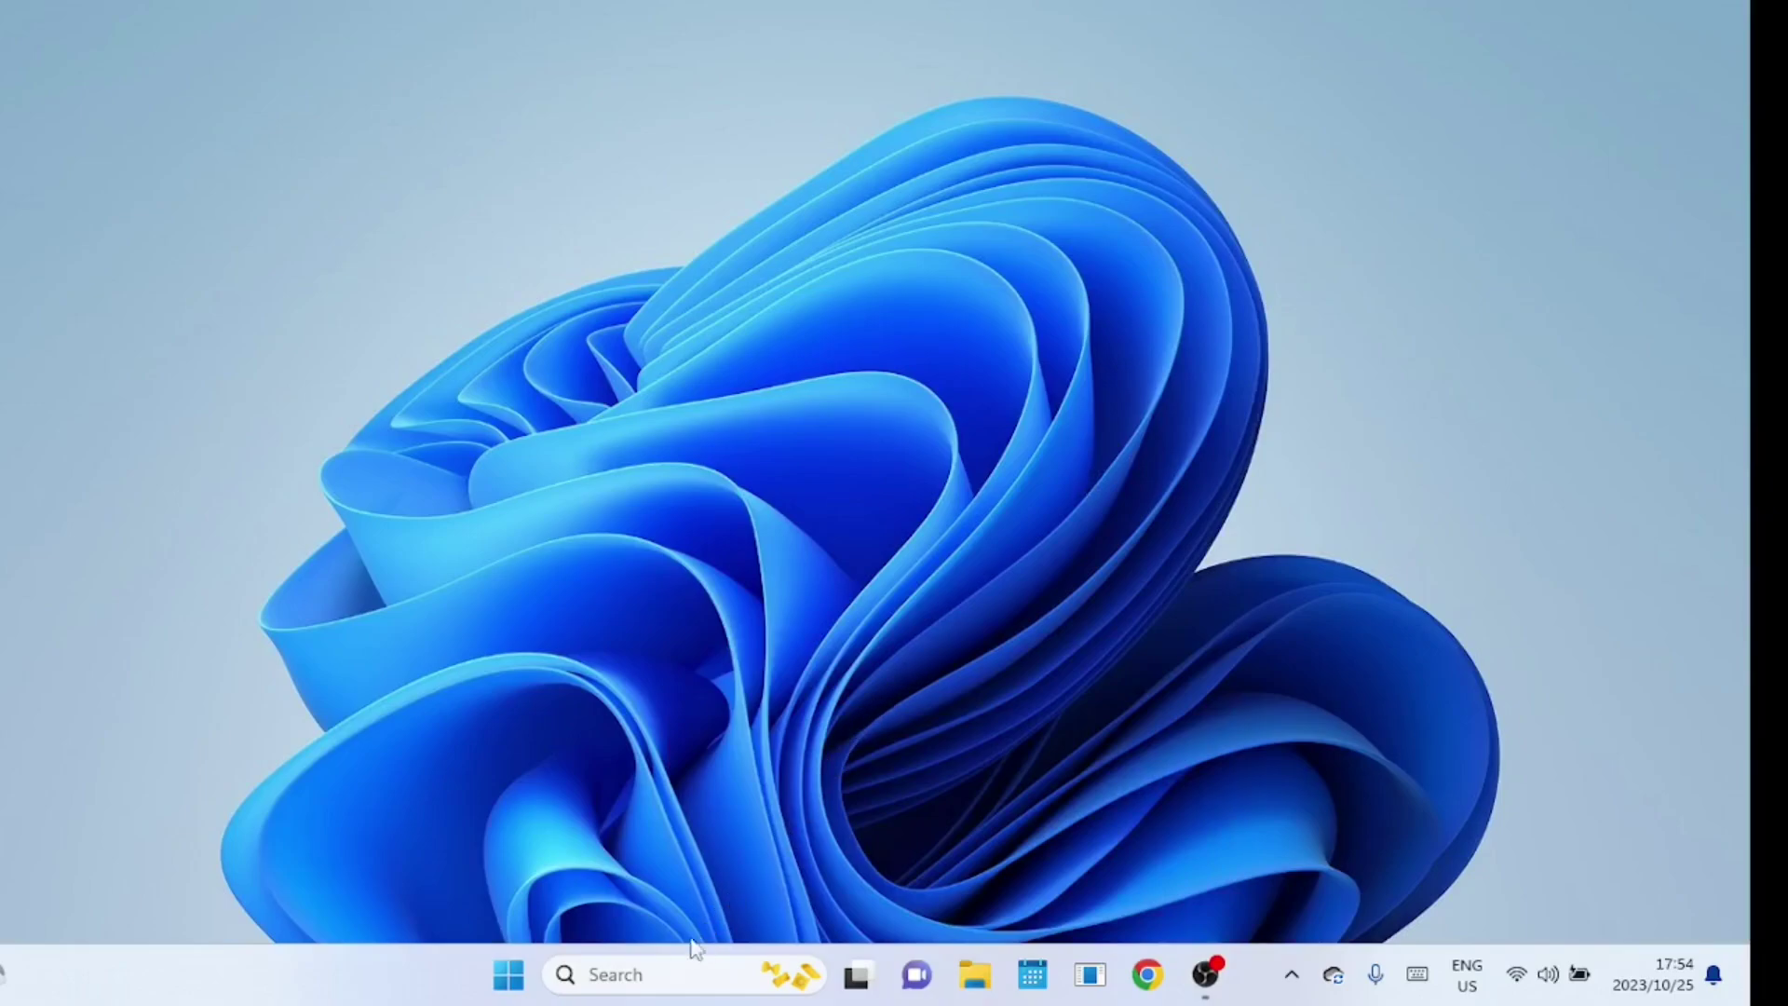
# Step: Search 'view network connections' to open Network Connections and bring up the Wi-Fi adapter's menu
pyautogui.click(668, 969)
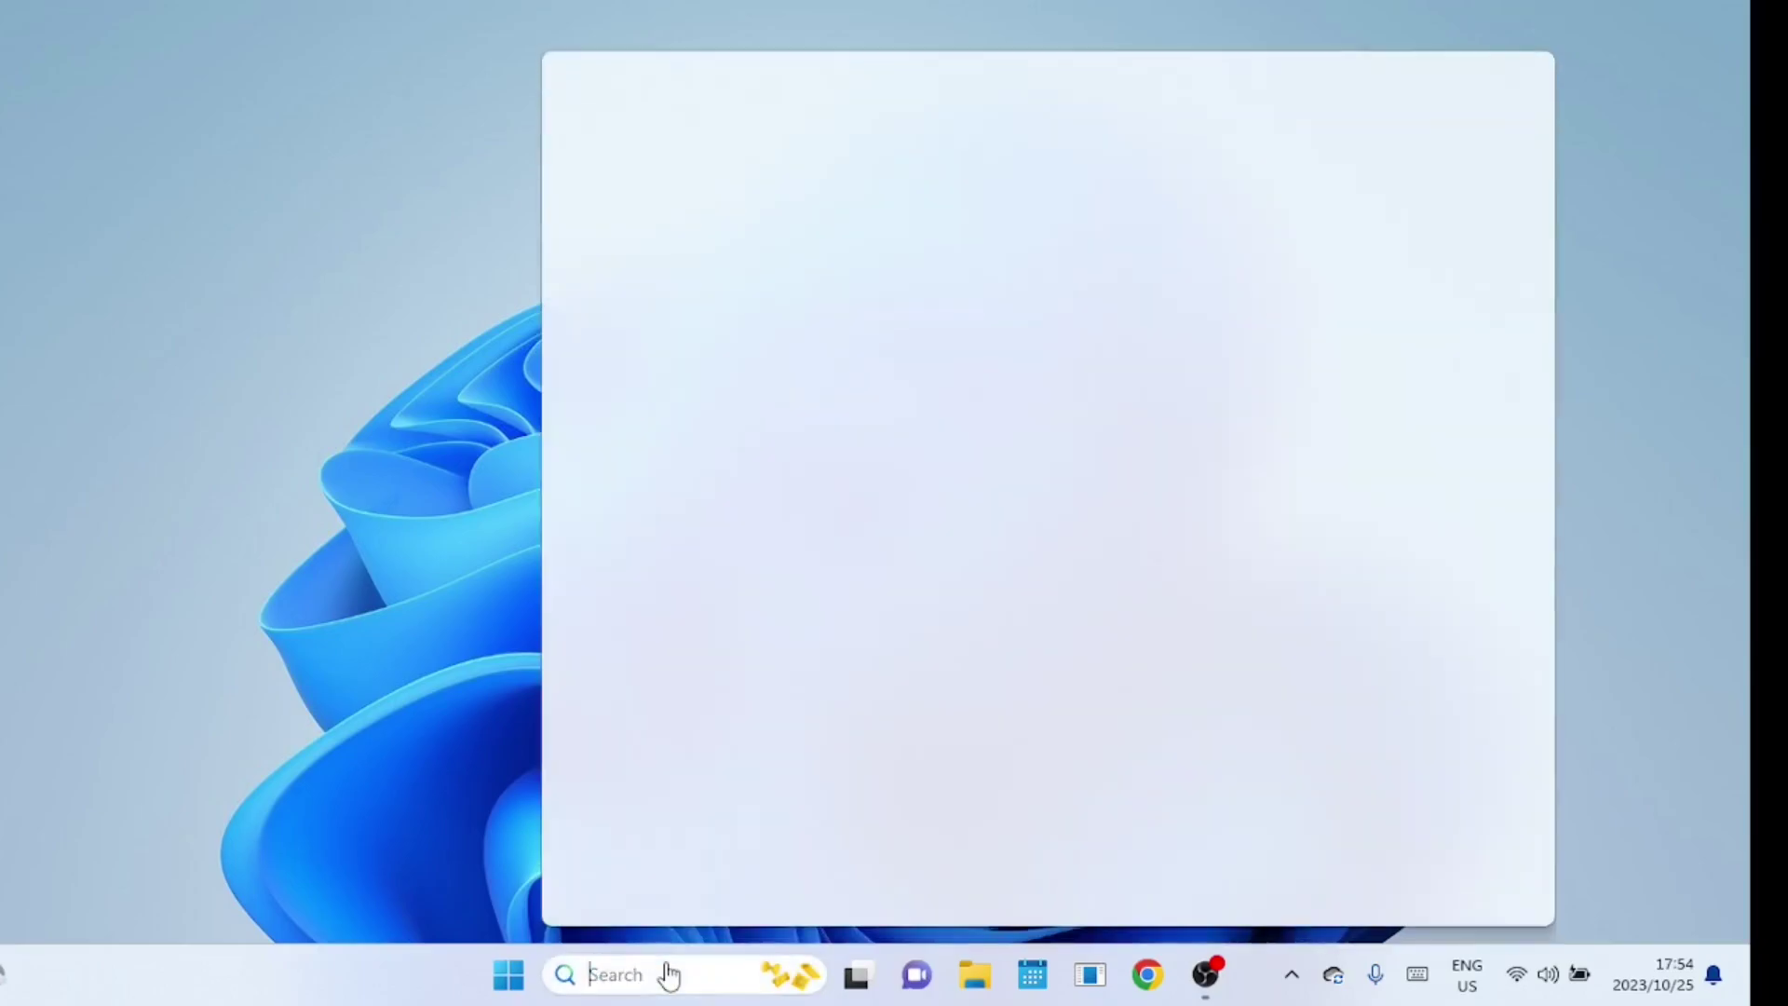
pyautogui.write('view')
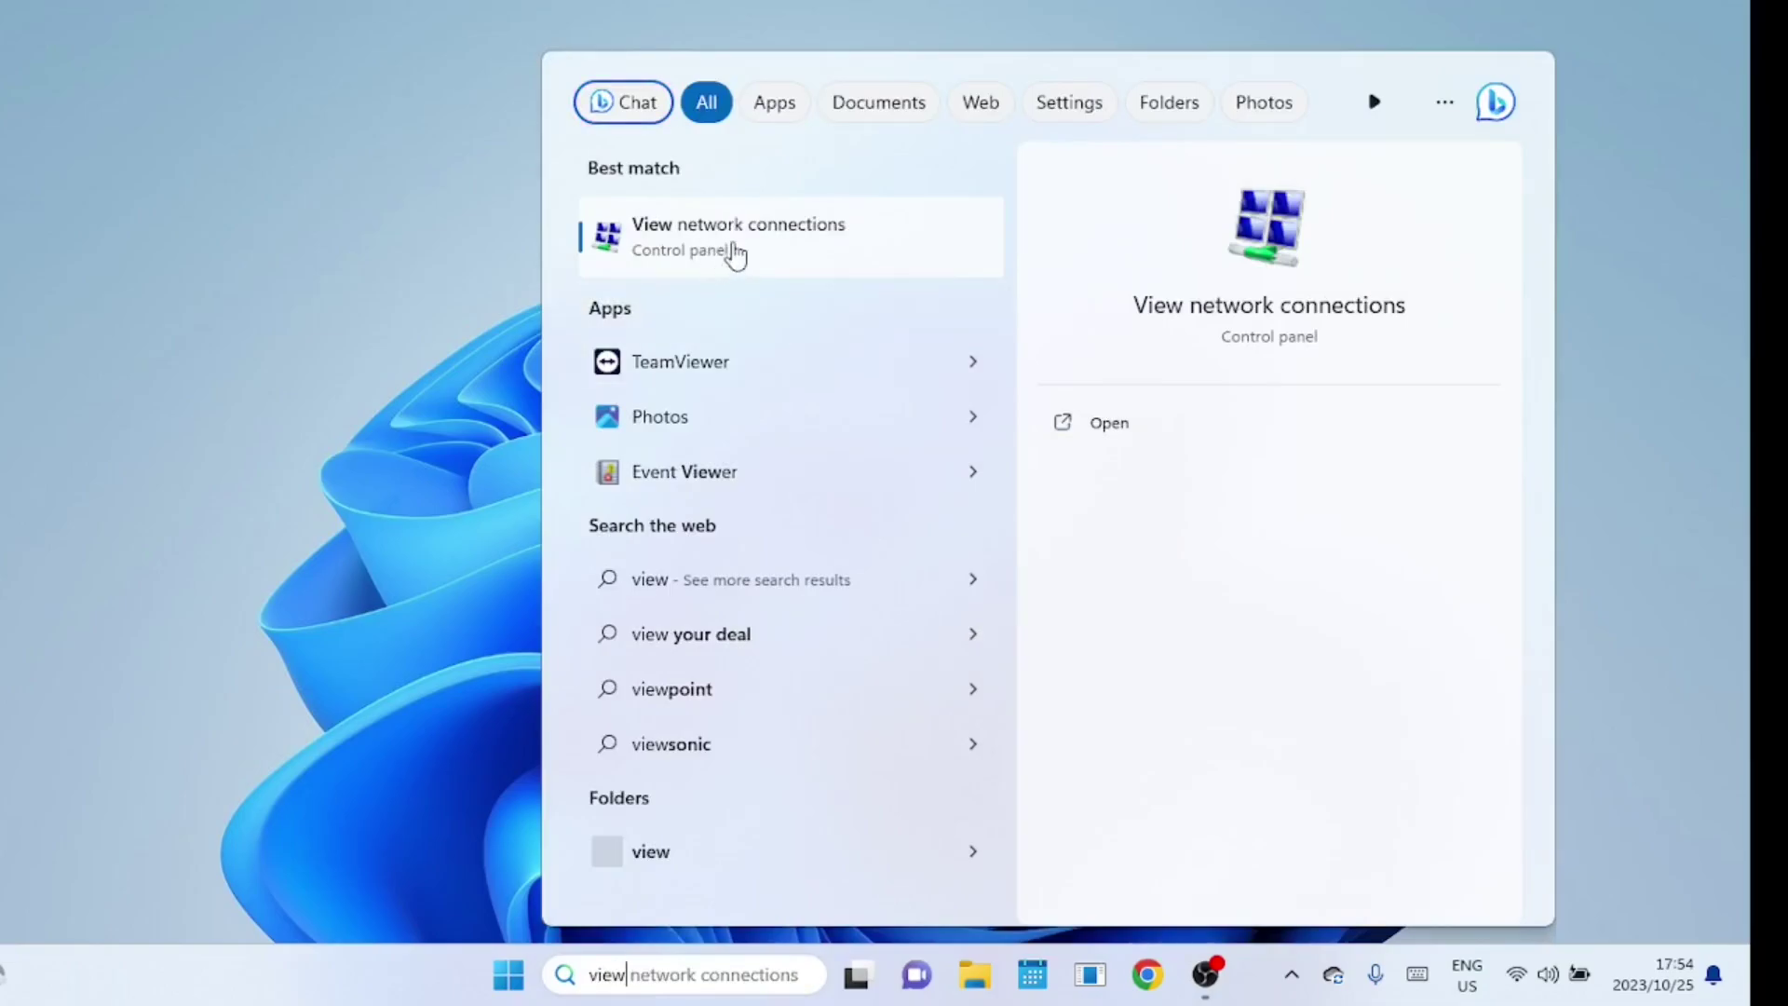
pyautogui.click(732, 240)
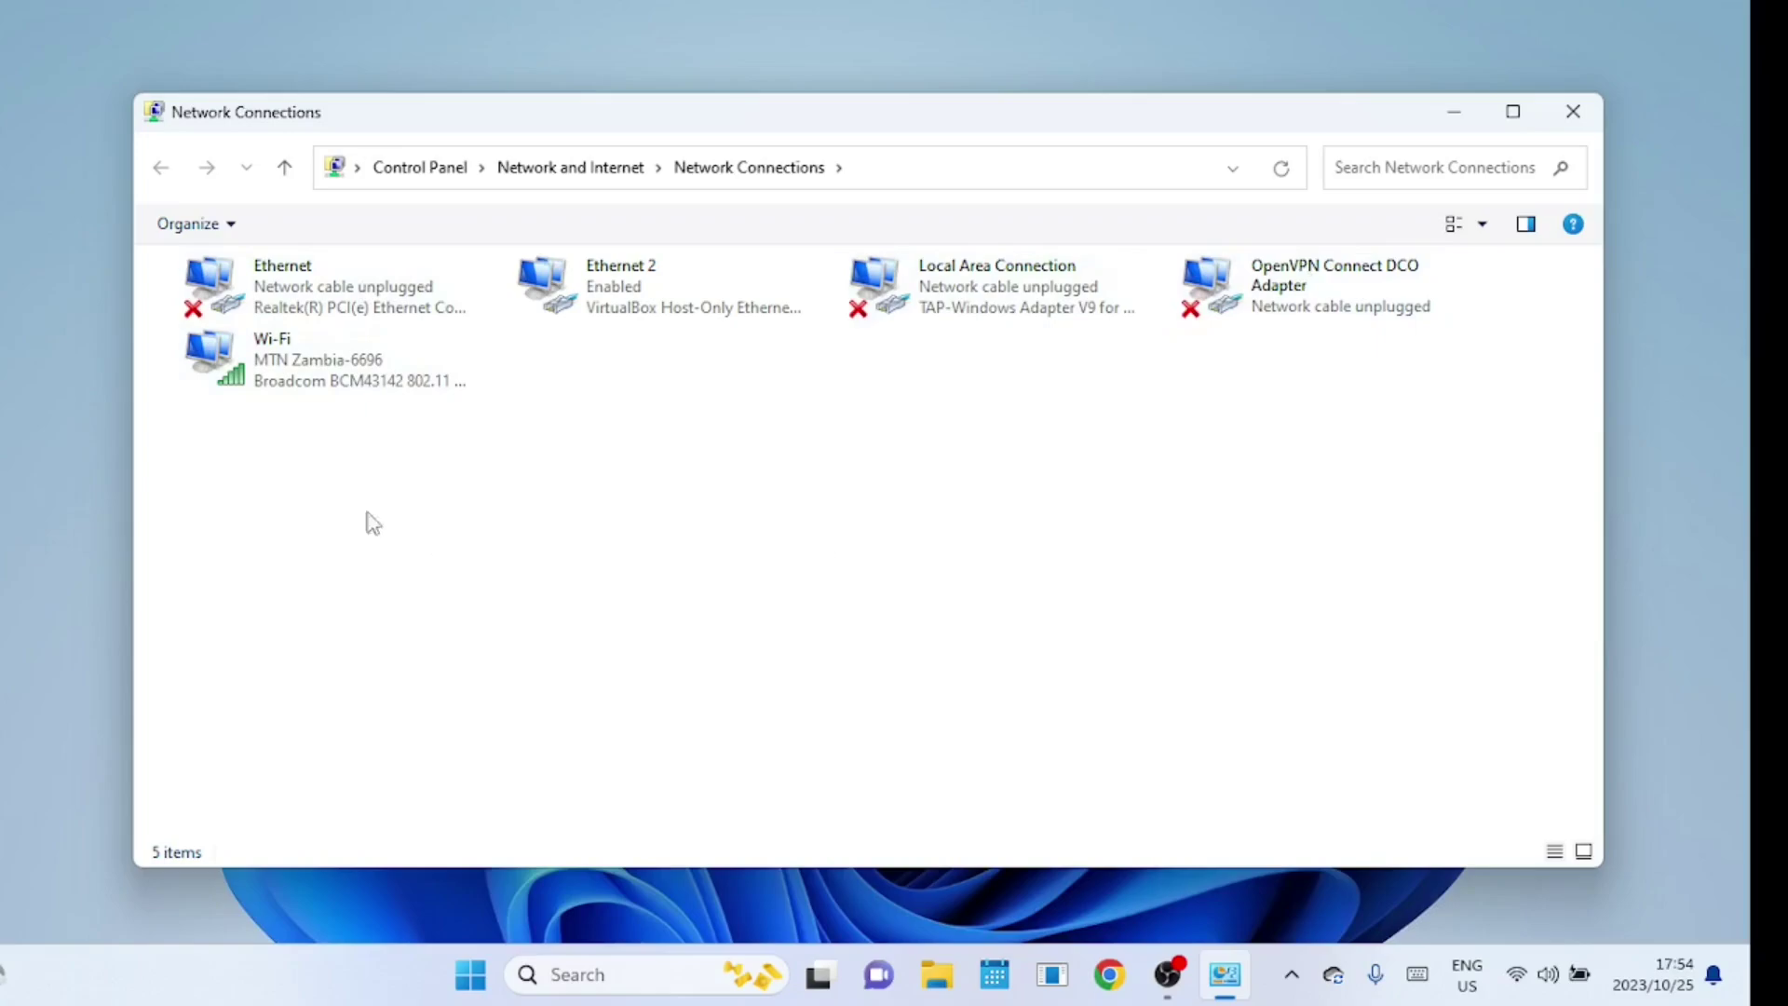
pyautogui.click(320, 386)
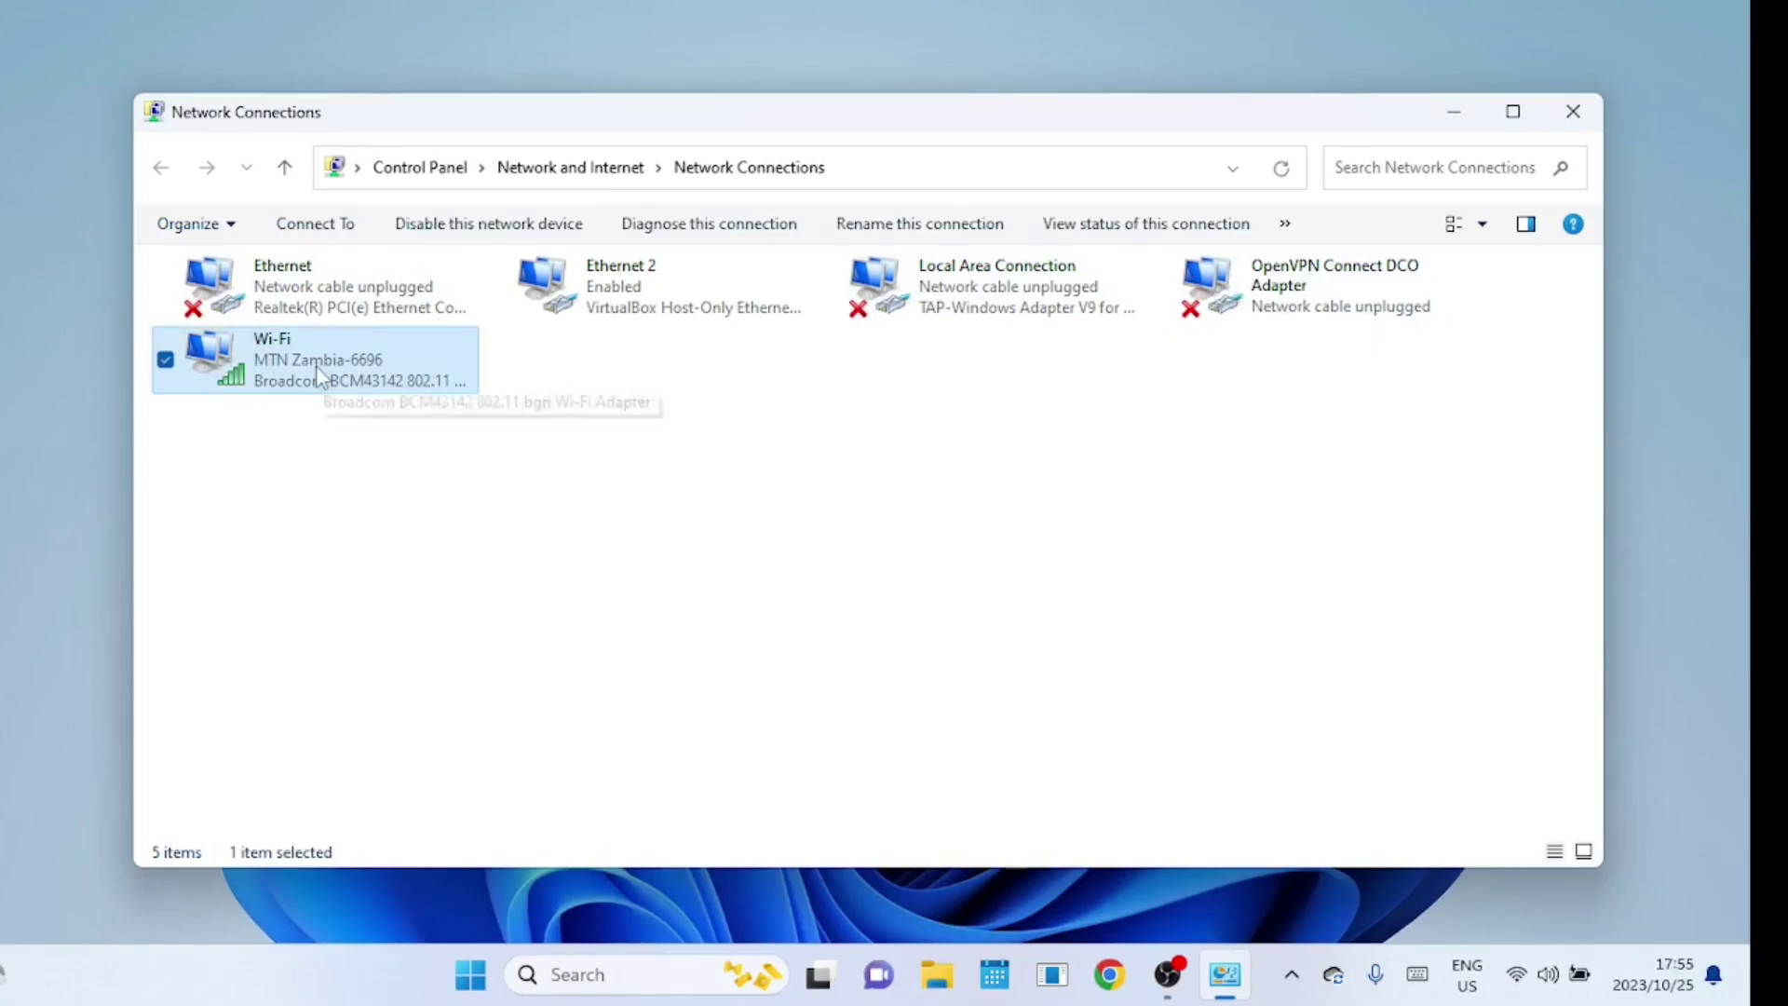
pyautogui.rightClick(317, 369)
# Step: Set the Wi-Fi TCP/IPv4 properties to obtain both IP and DNS server addresses automatically
pyautogui.click(446, 650)
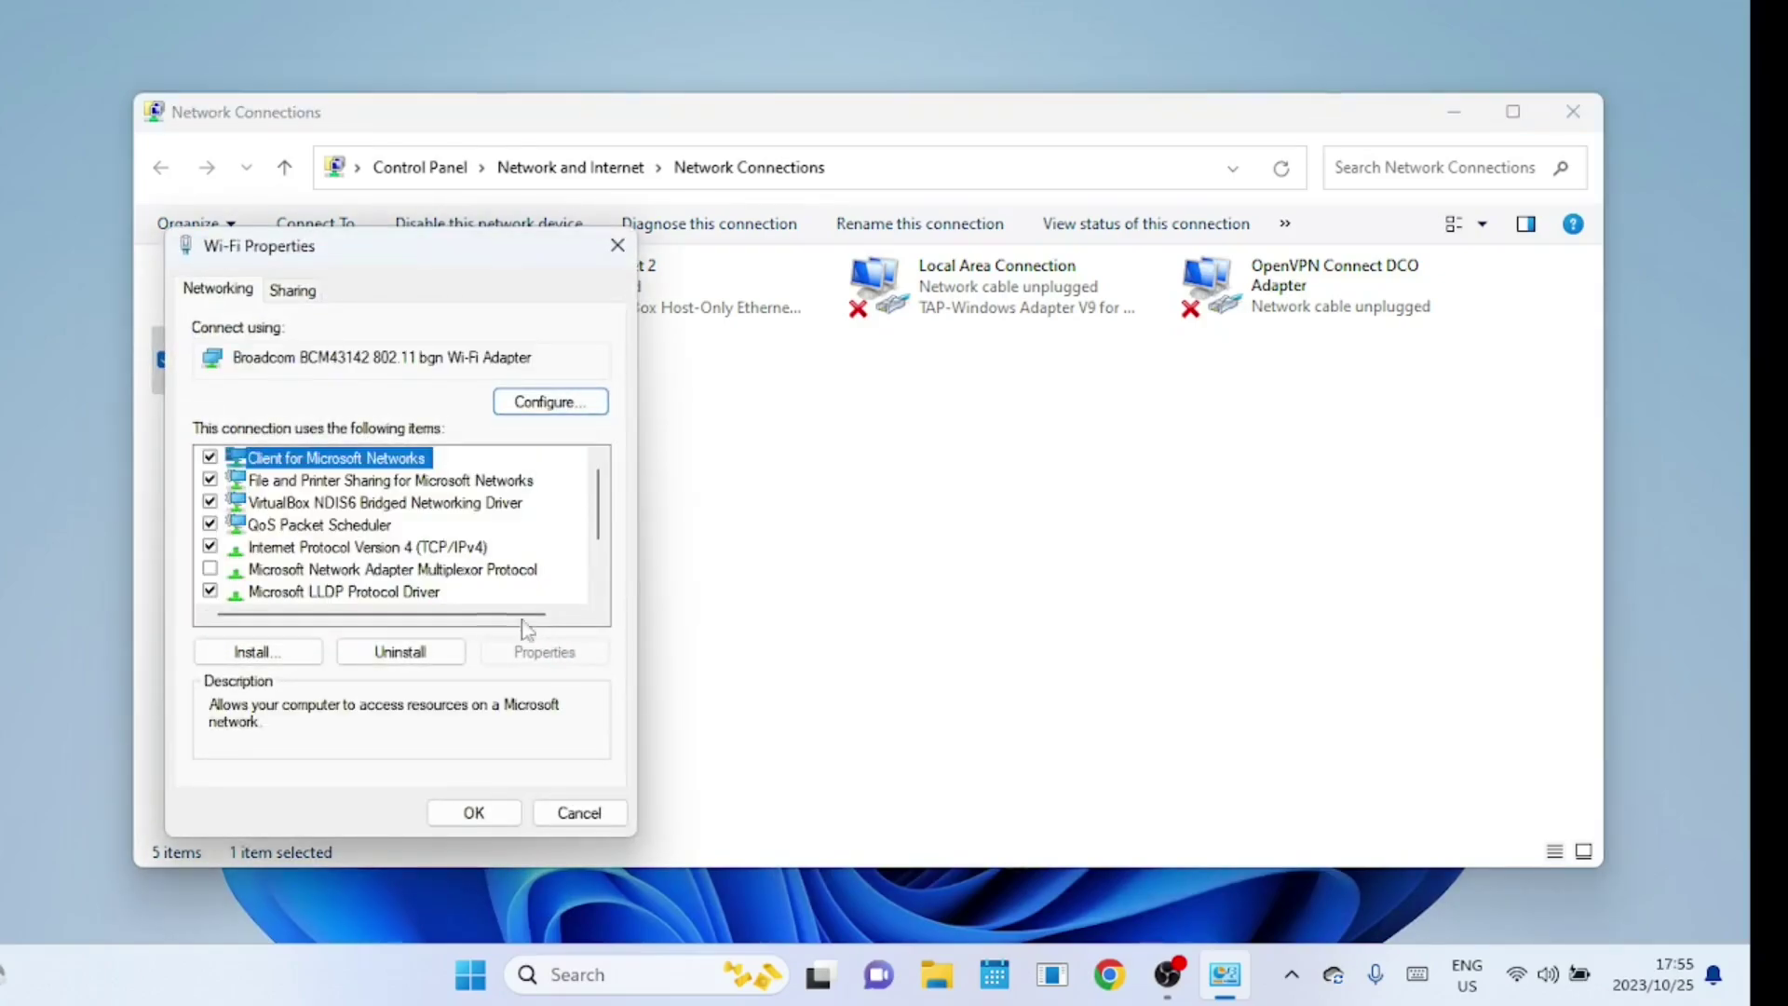
pyautogui.click(475, 549)
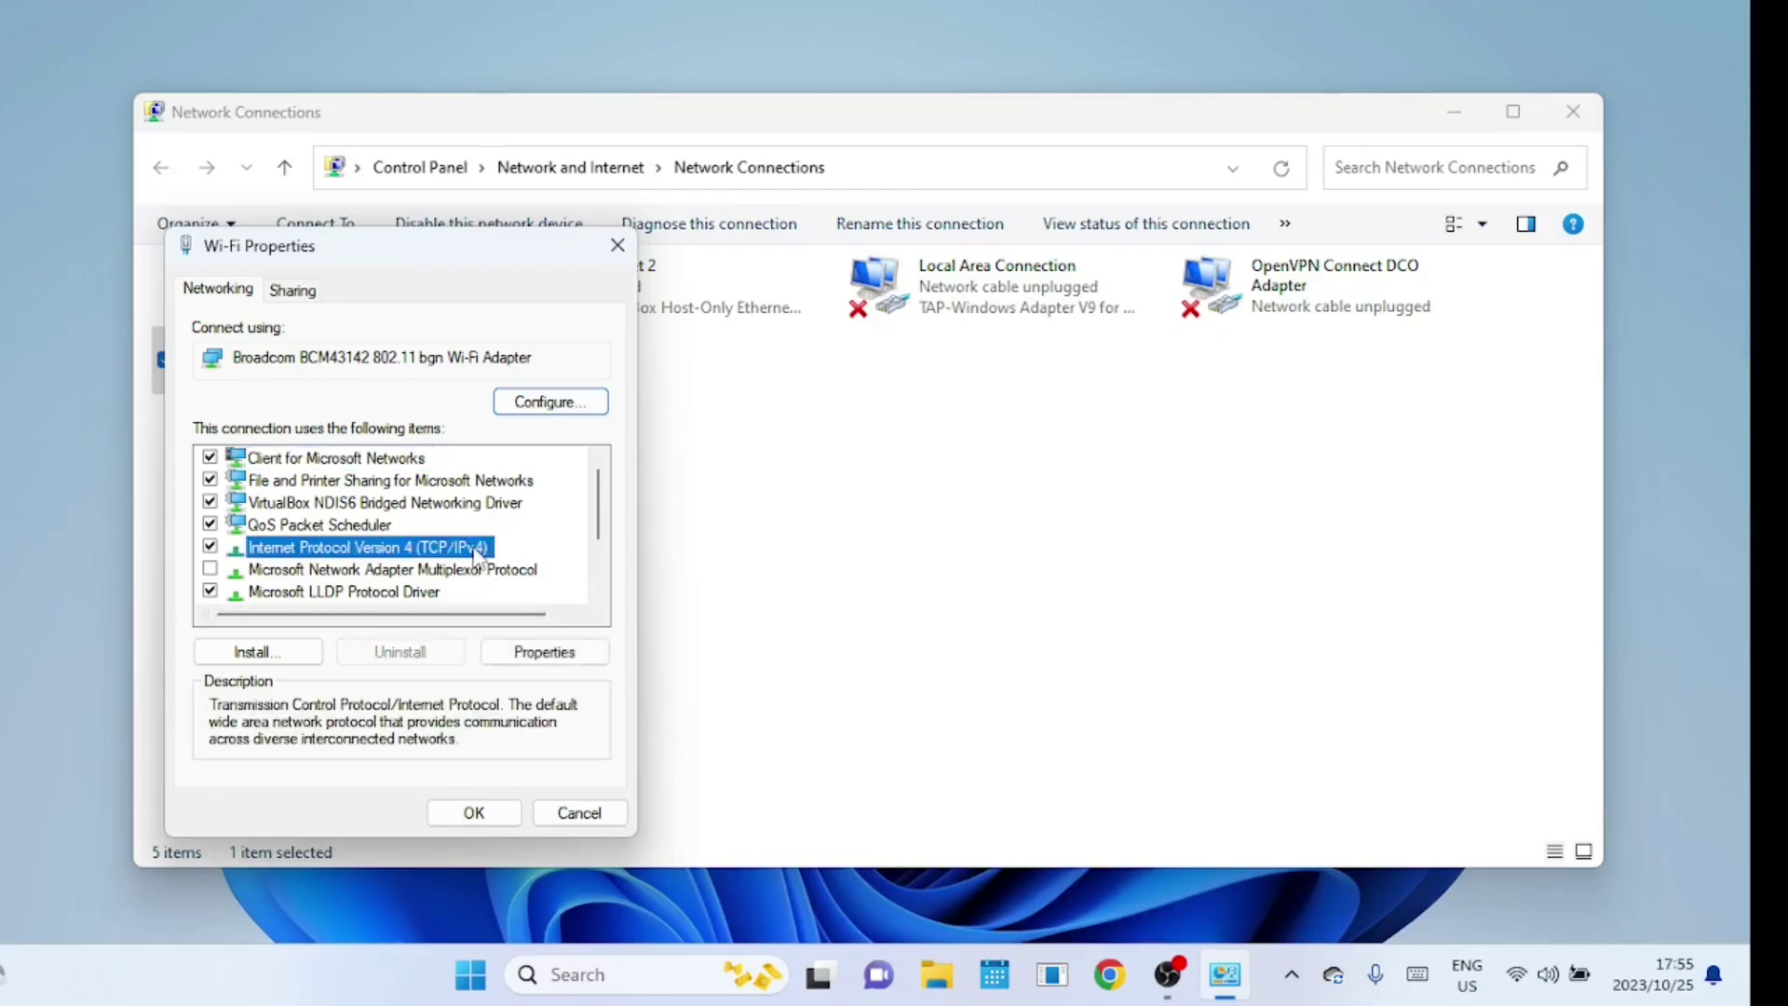
pyautogui.click(548, 654)
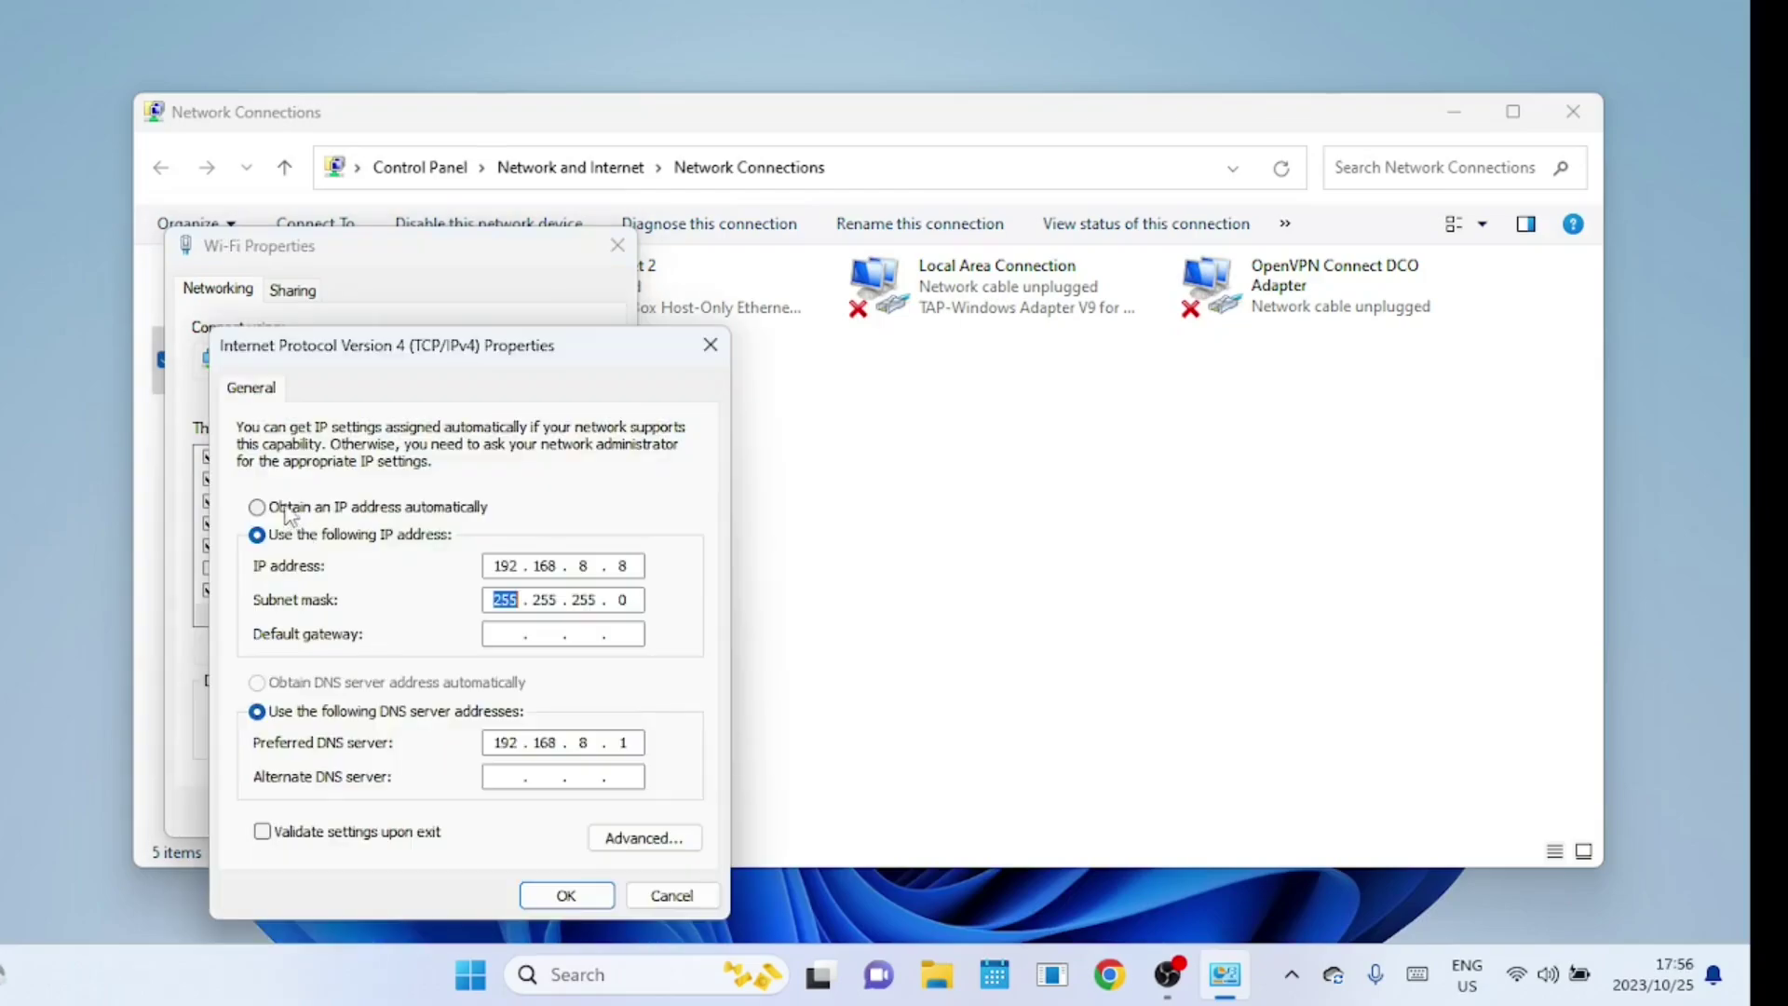
pyautogui.click(266, 510)
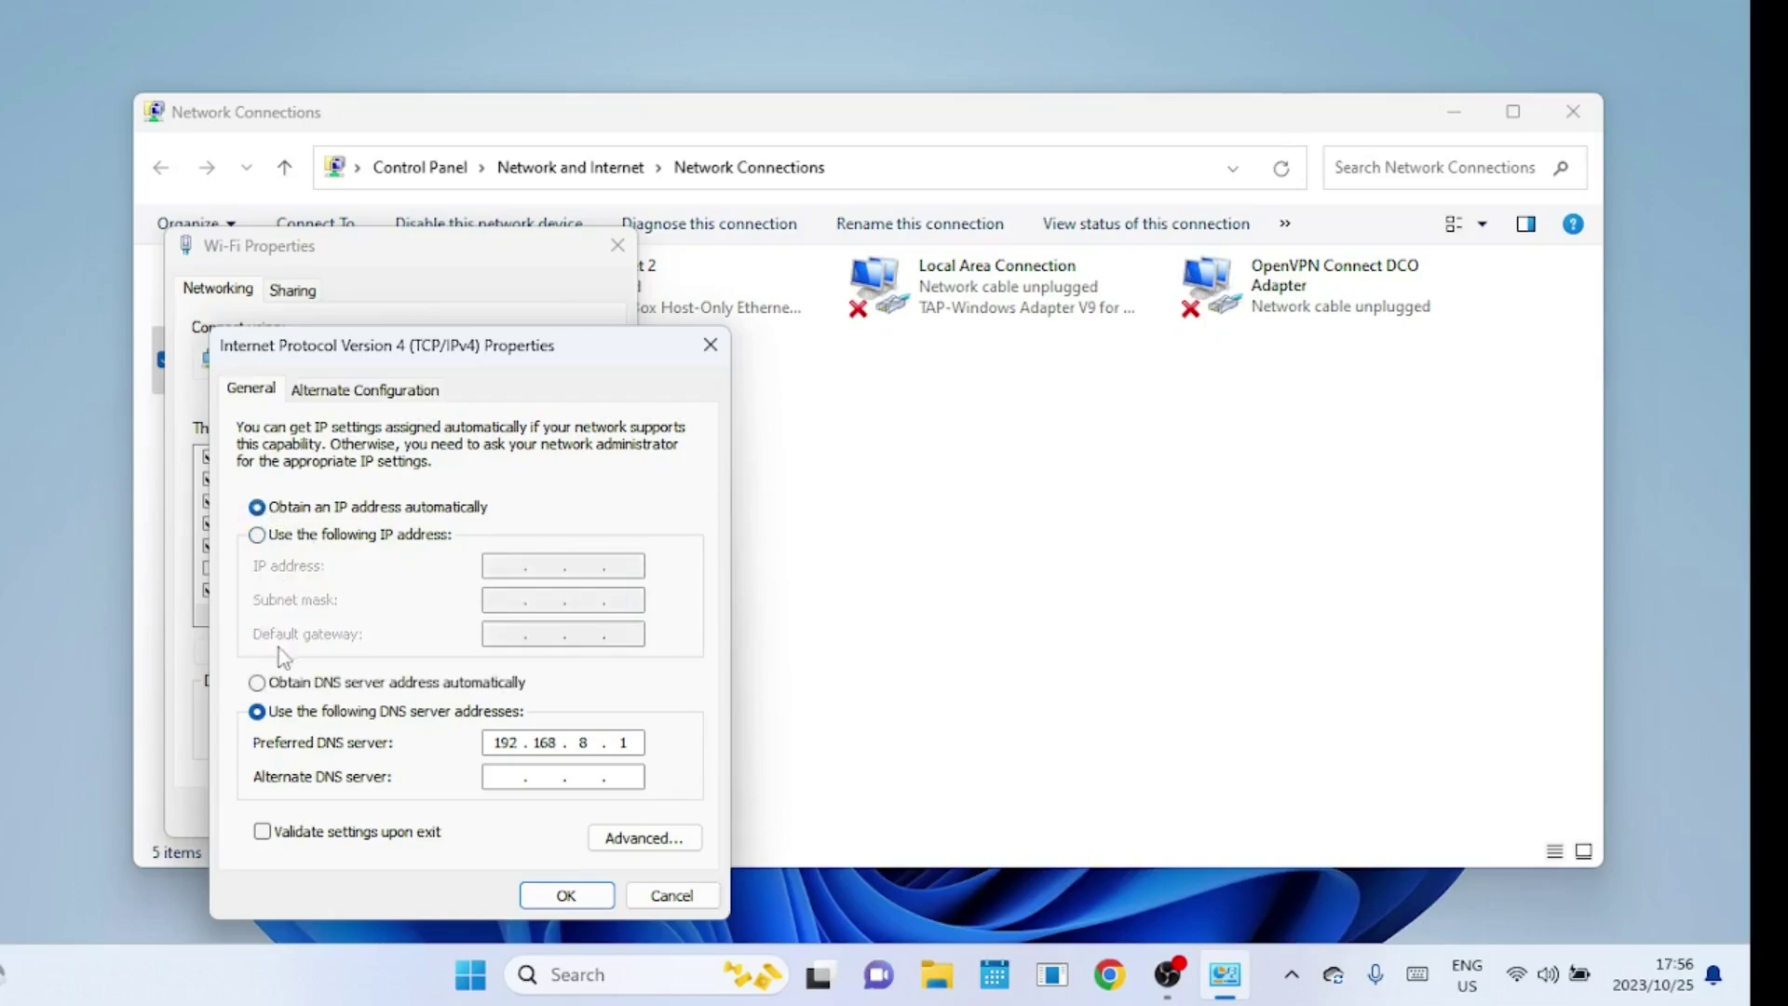
pyautogui.click(259, 683)
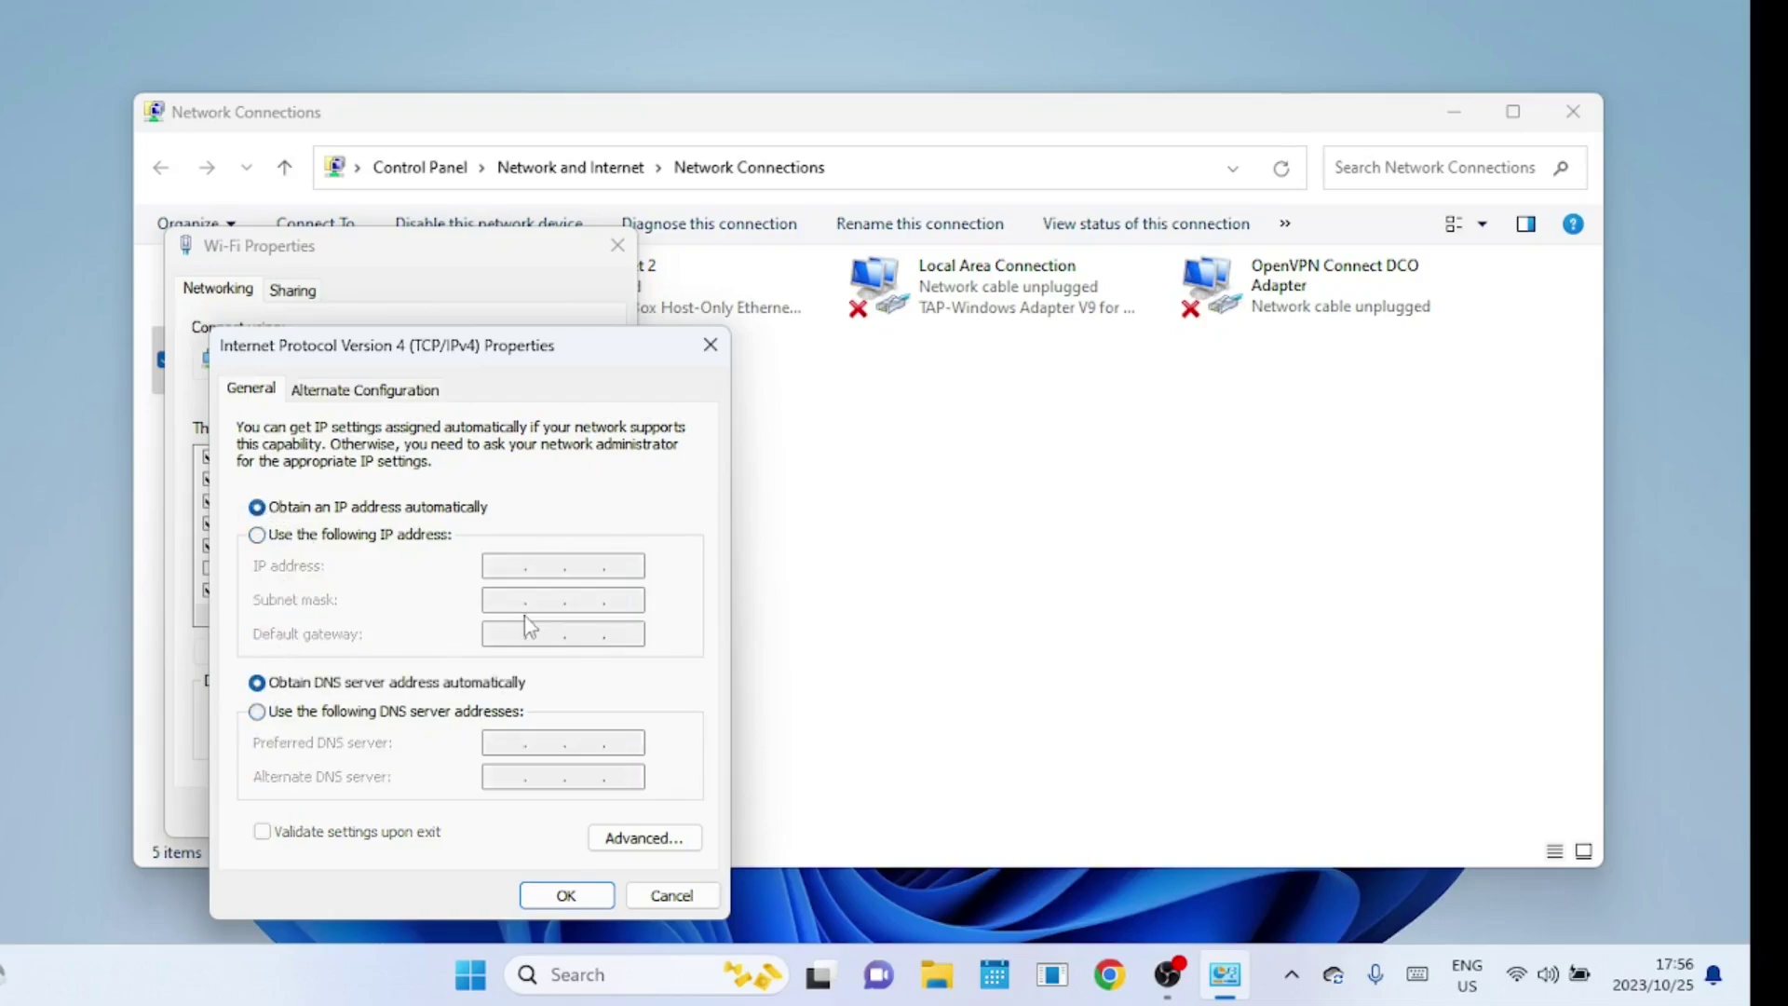
pyautogui.click(568, 895)
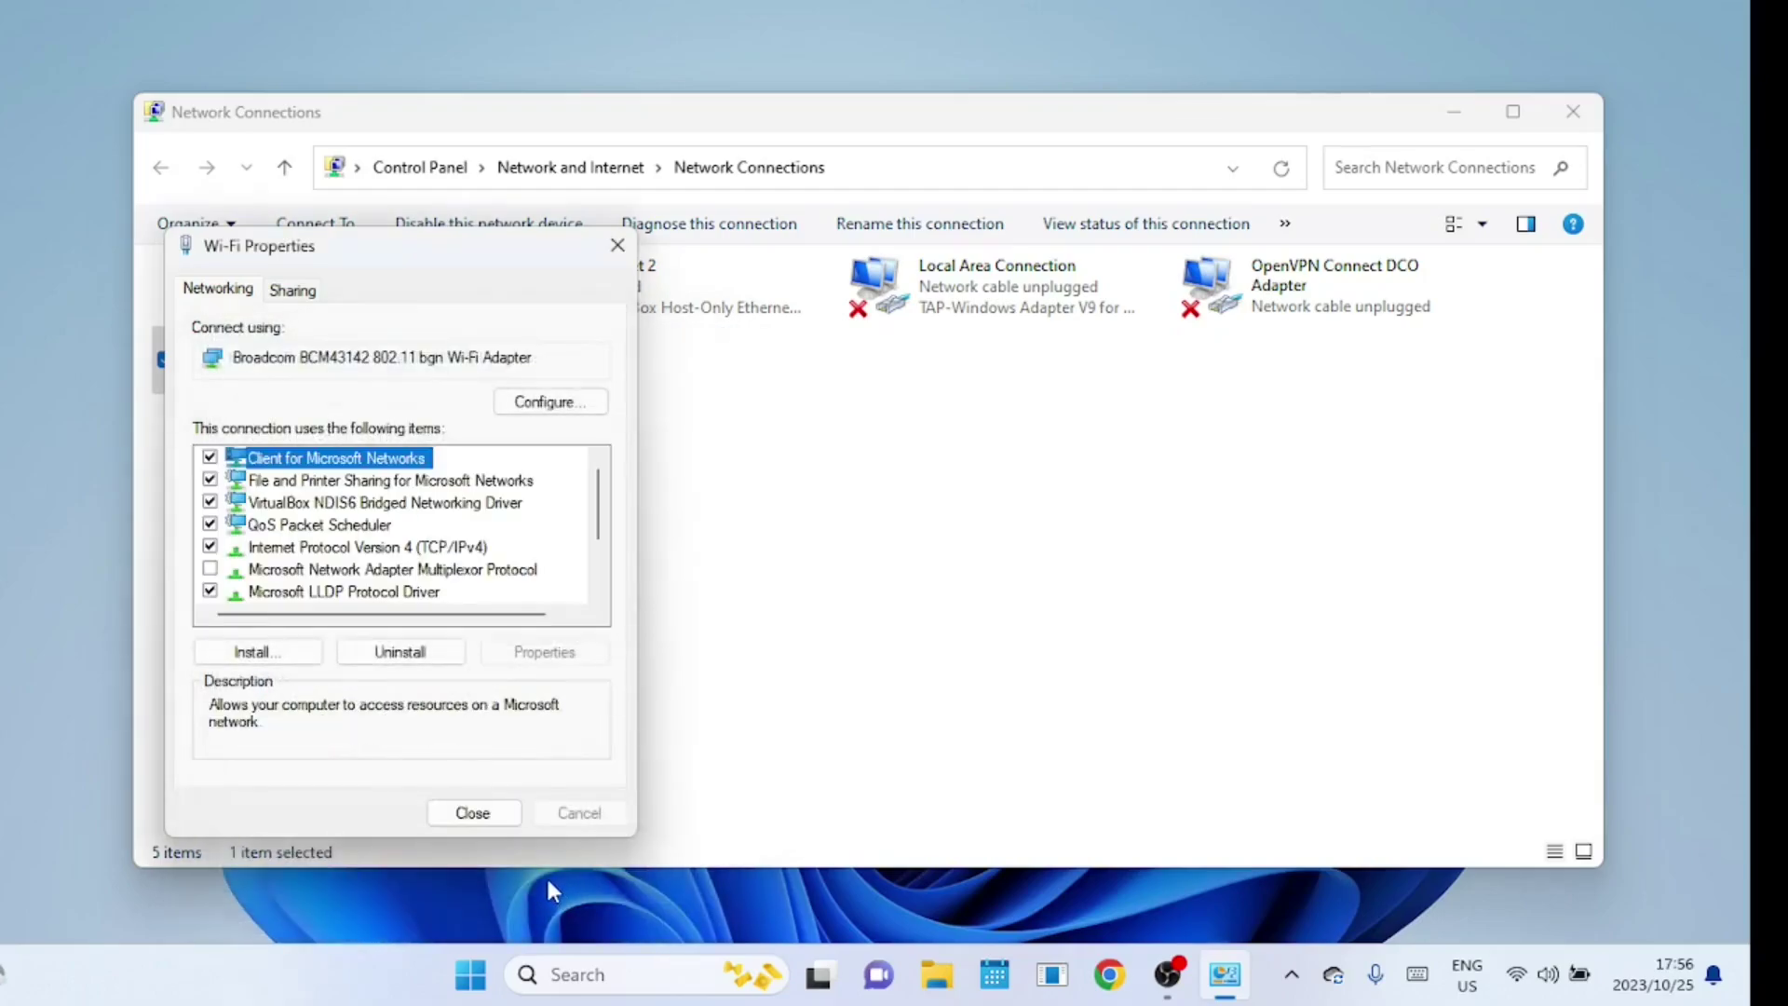
pyautogui.click(494, 814)
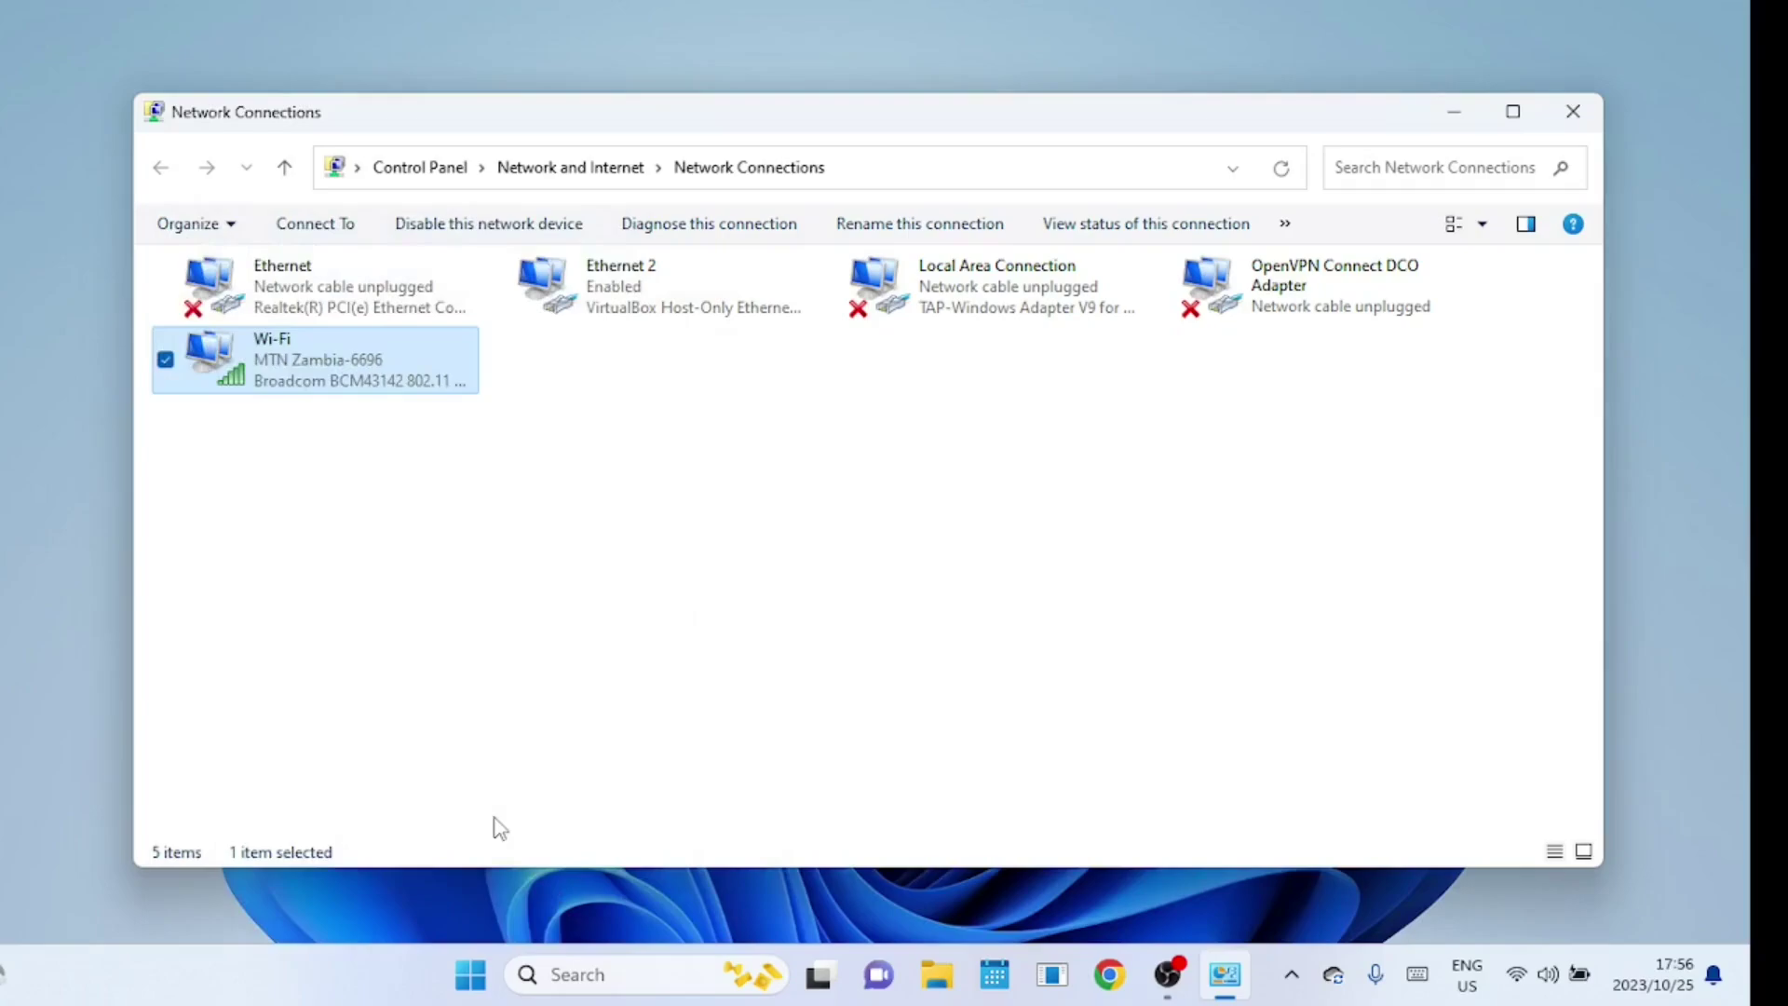
# Step: Disable and re-enable the Wi-Fi adapter, then reopen its properties
pyautogui.rightClick(317, 368)
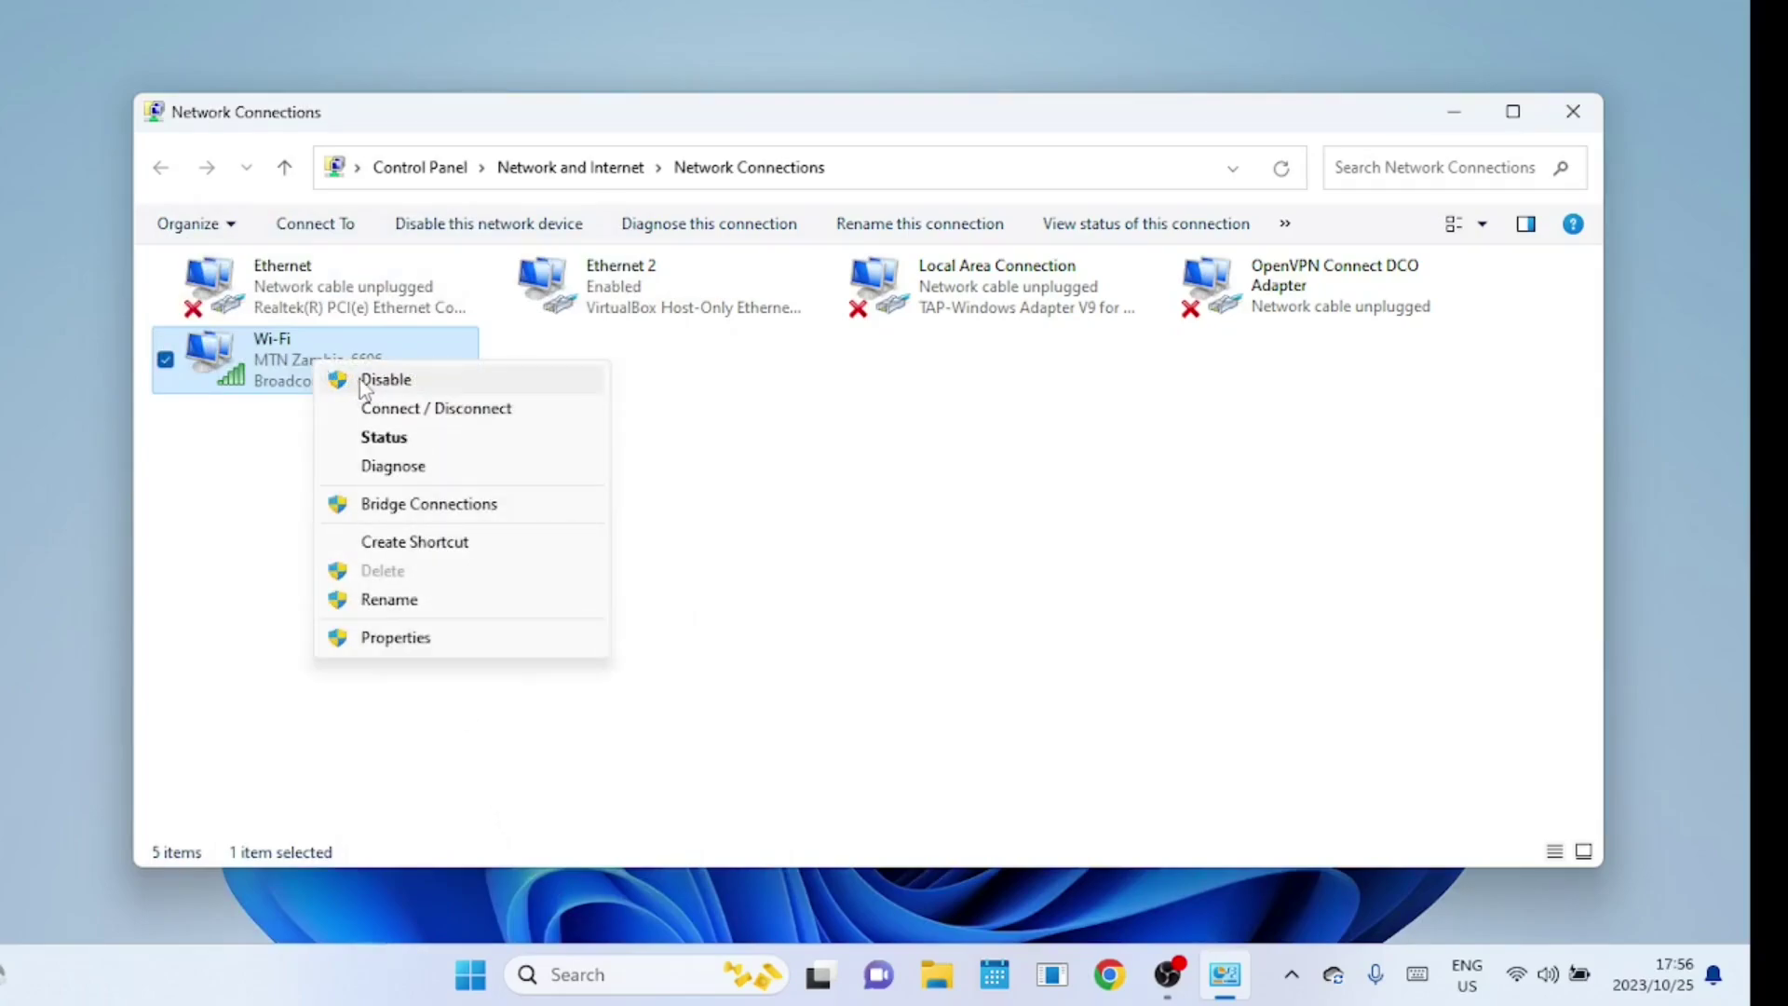
pyautogui.click(364, 380)
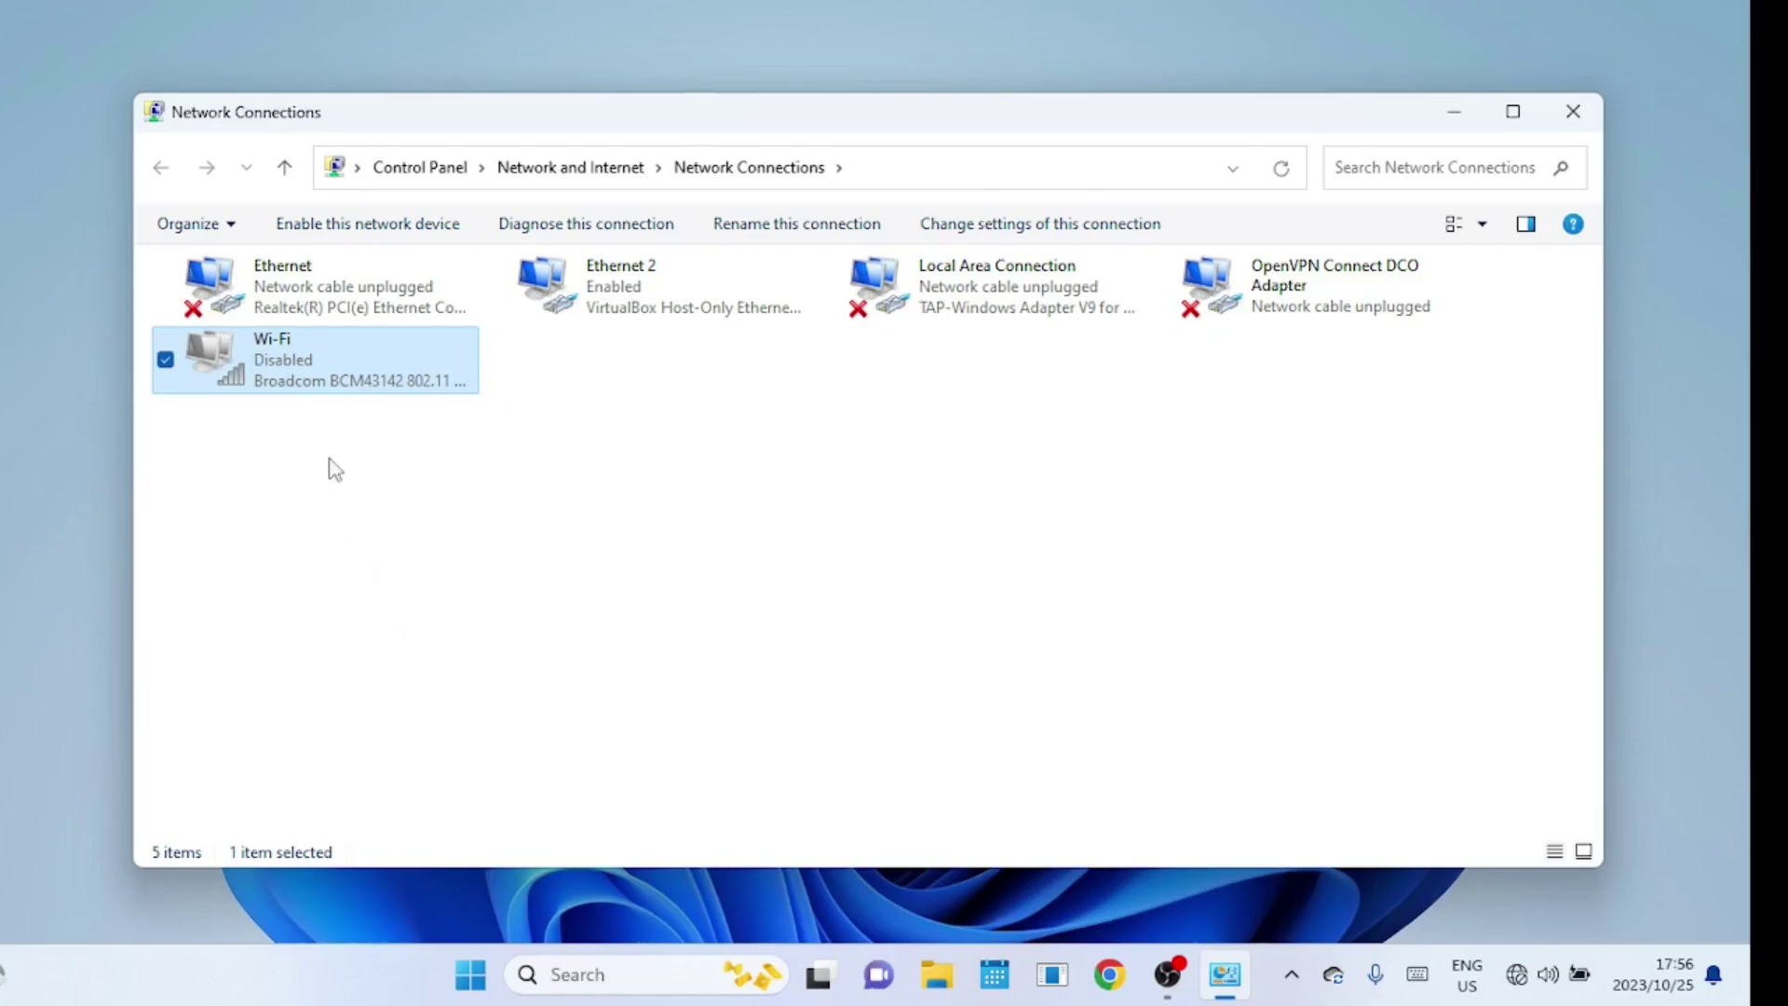
pyautogui.rightClick(310, 366)
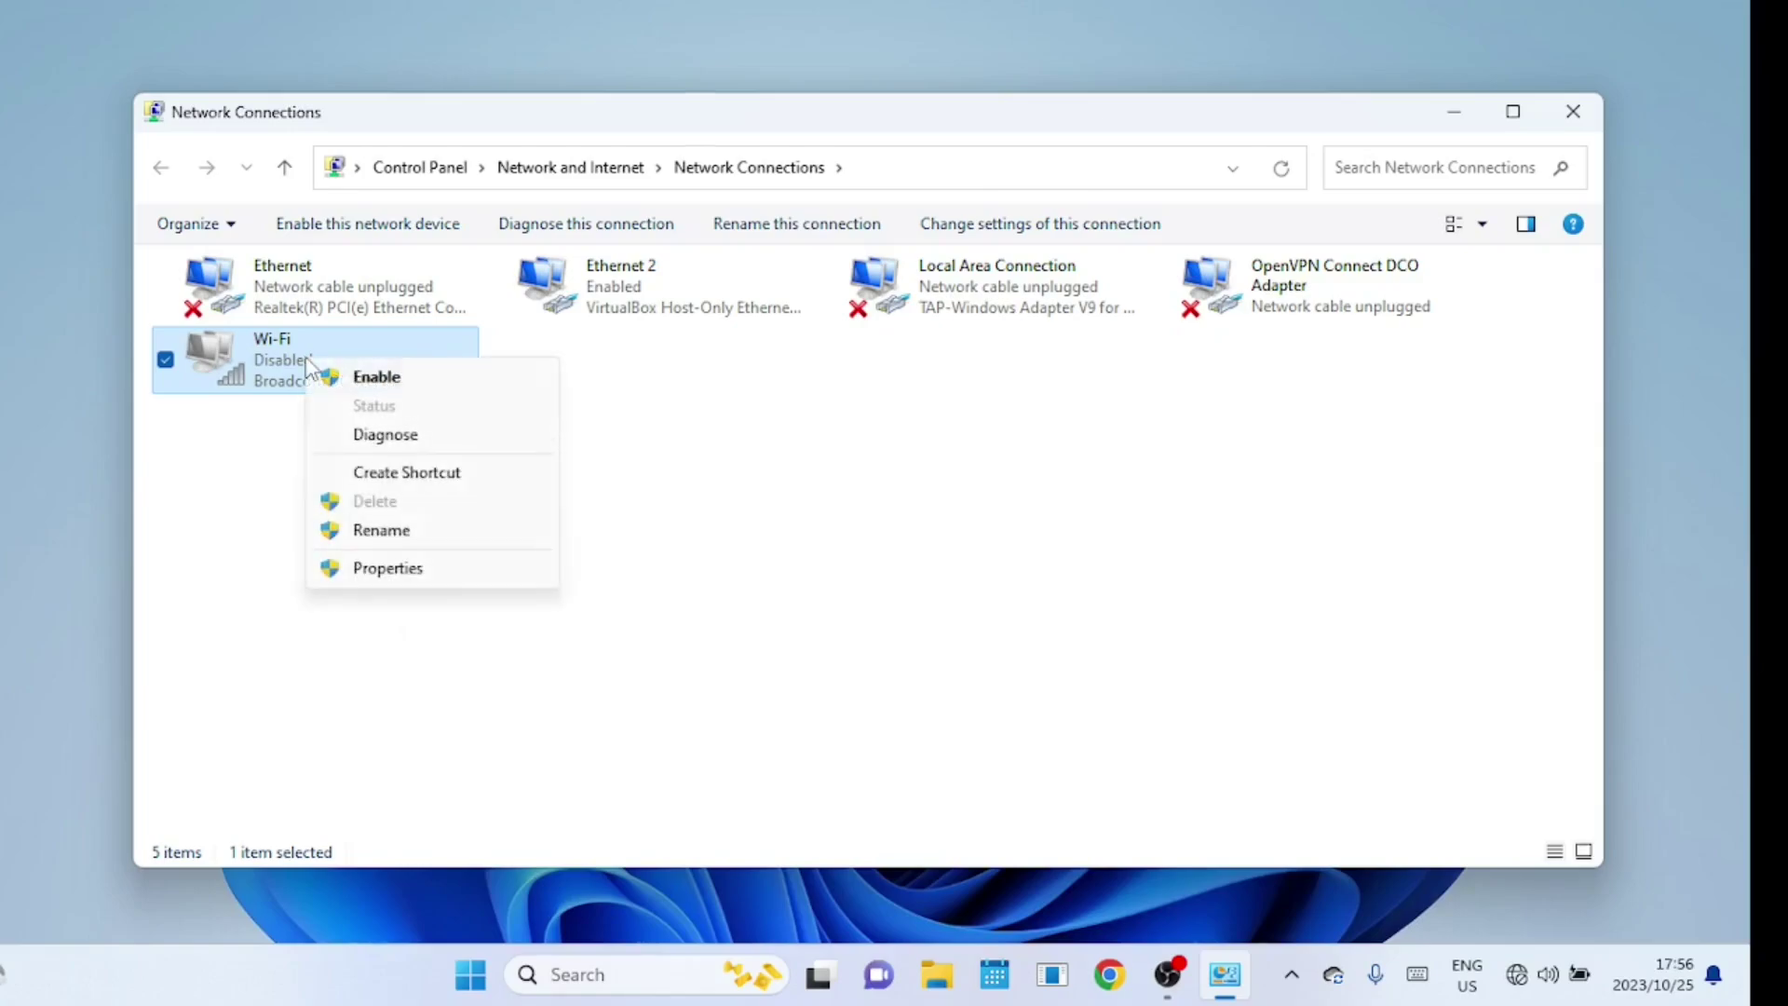
pyautogui.click(357, 377)
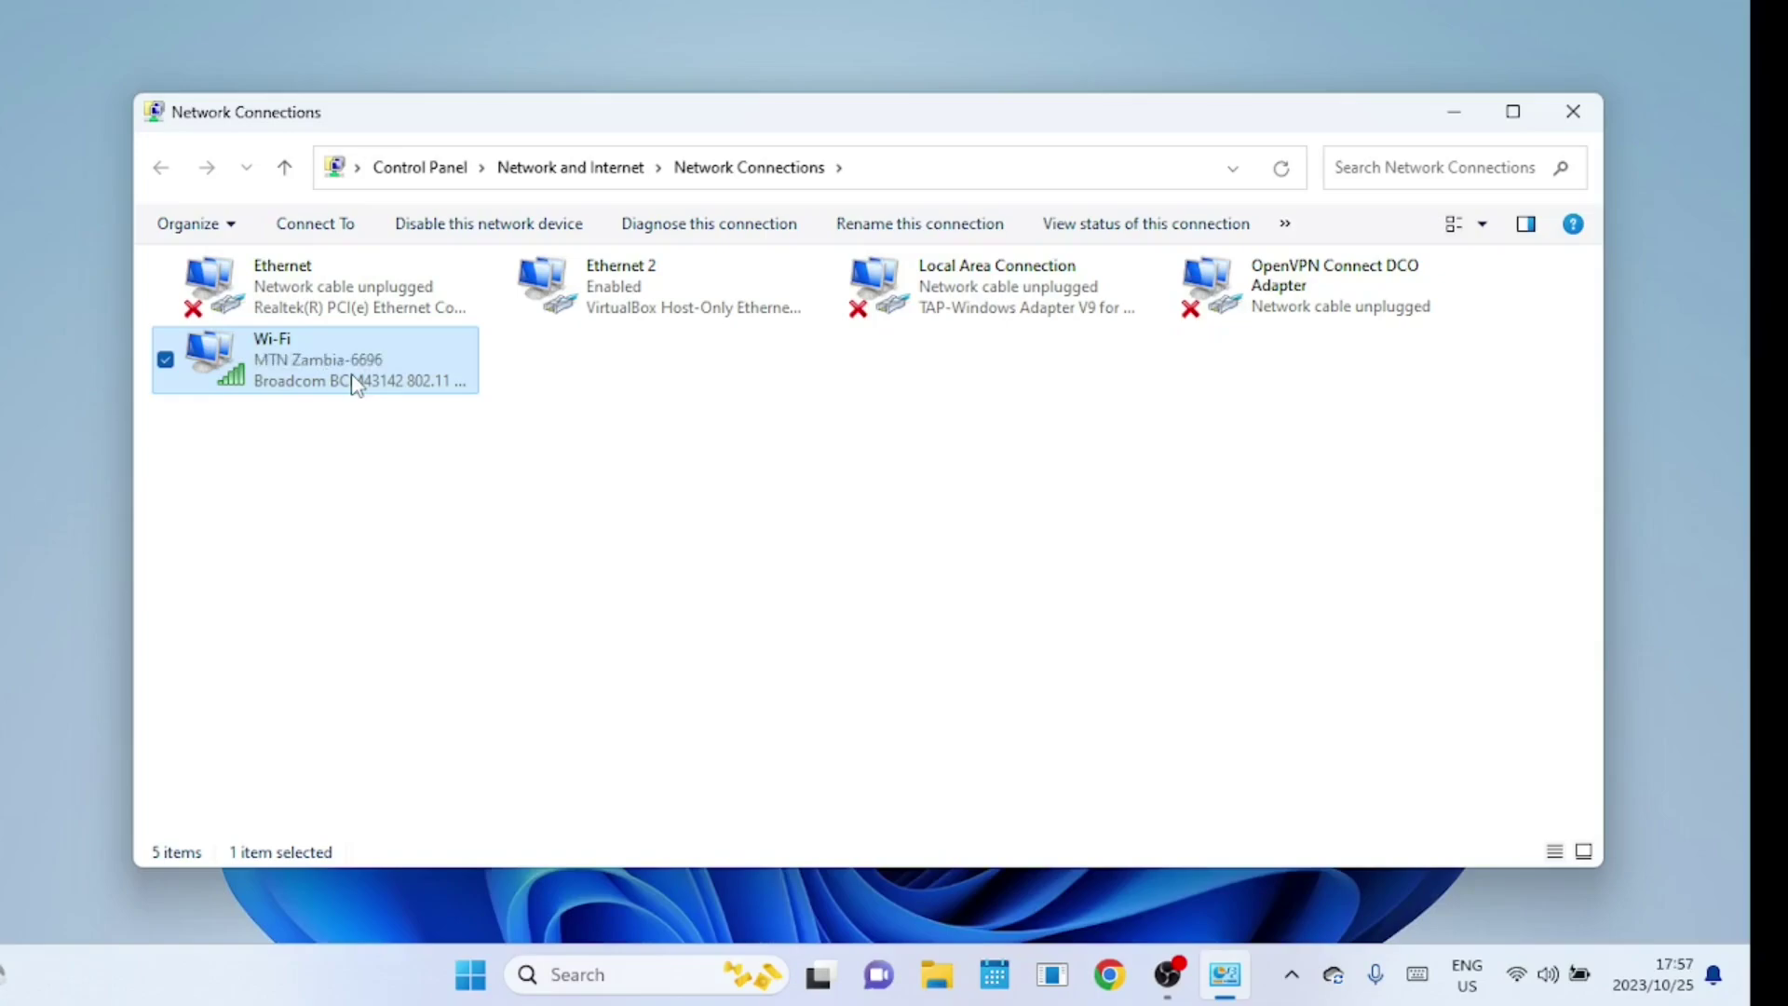
pyautogui.rightClick(321, 378)
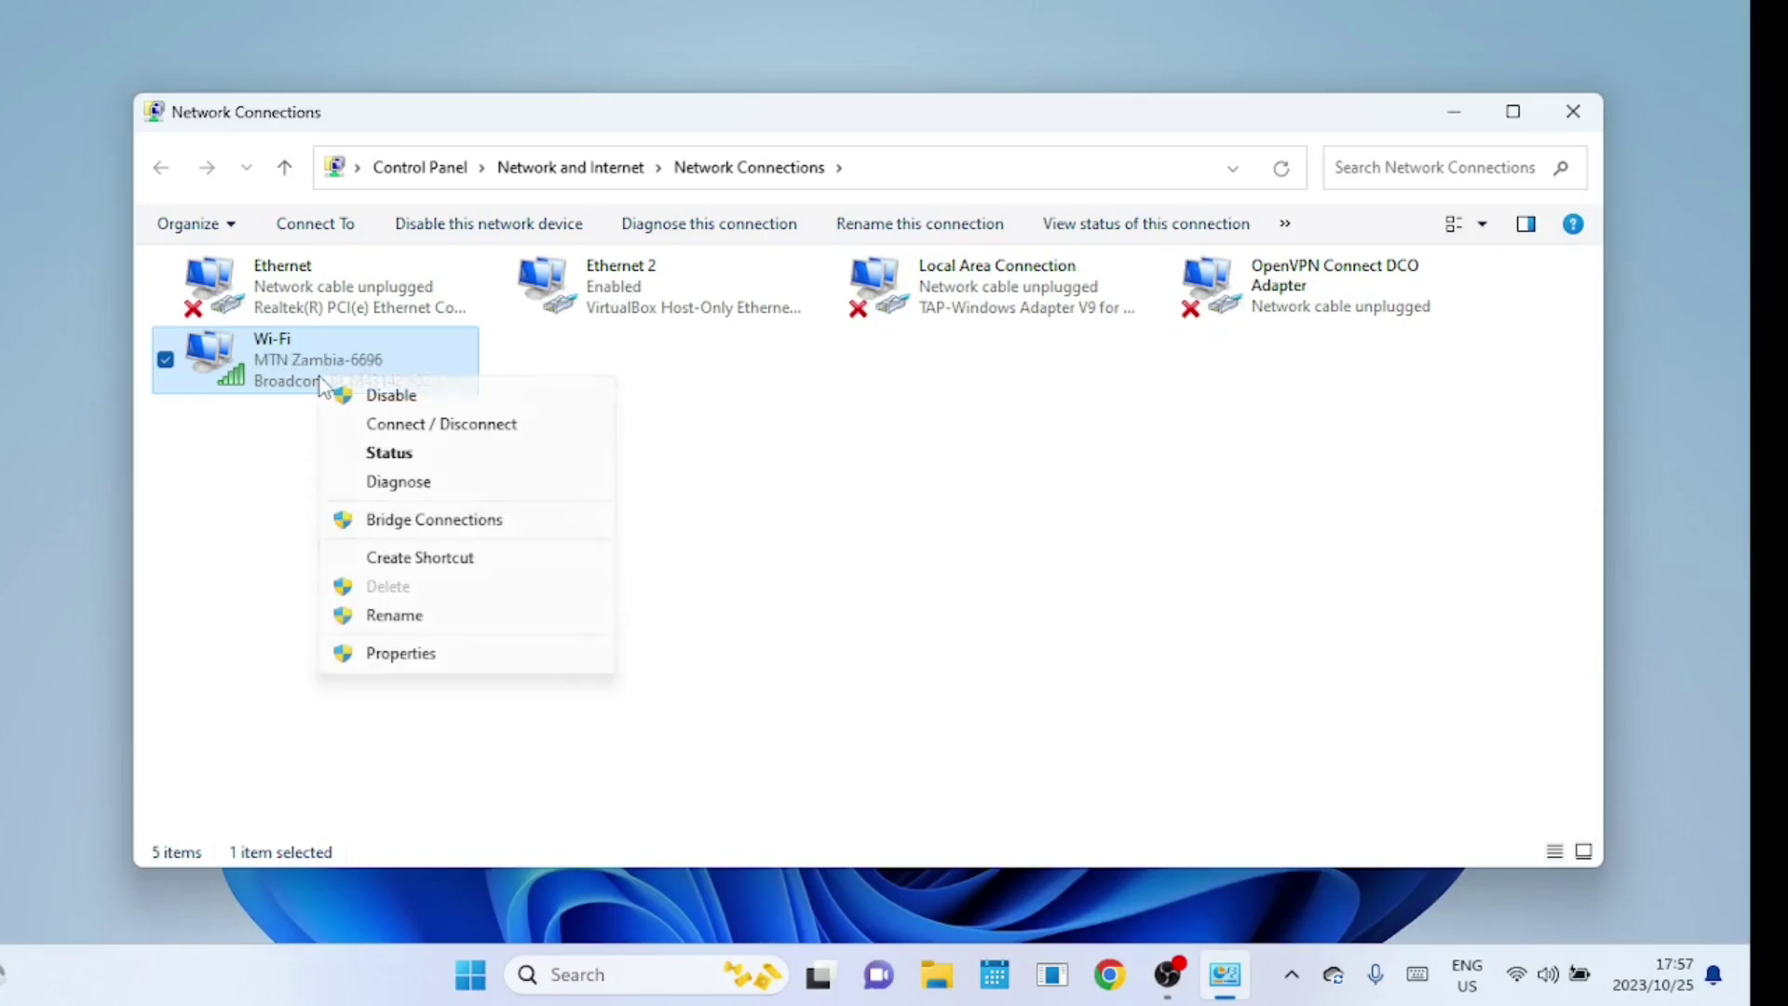
pyautogui.click(419, 654)
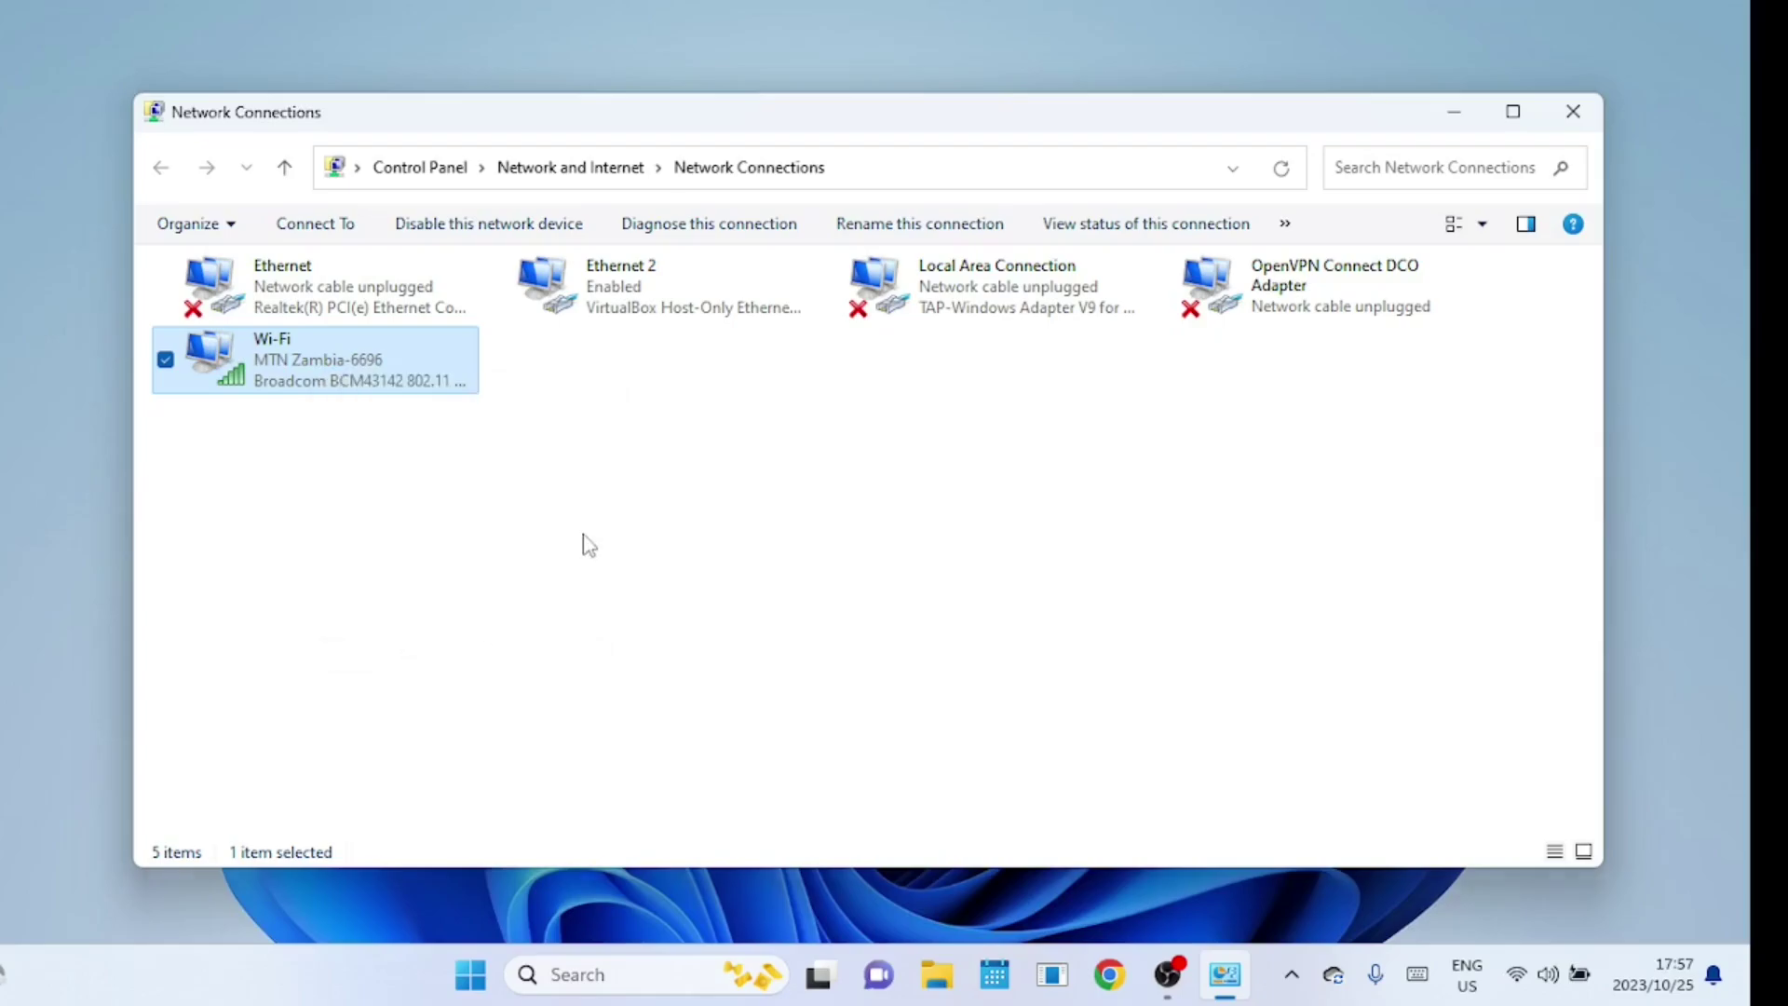
# Step: Set Wi-Fi IPv4 DNS servers manually to 8.8.8.8 preferred and 8.8.4.4 alternate
pyautogui.click(465, 548)
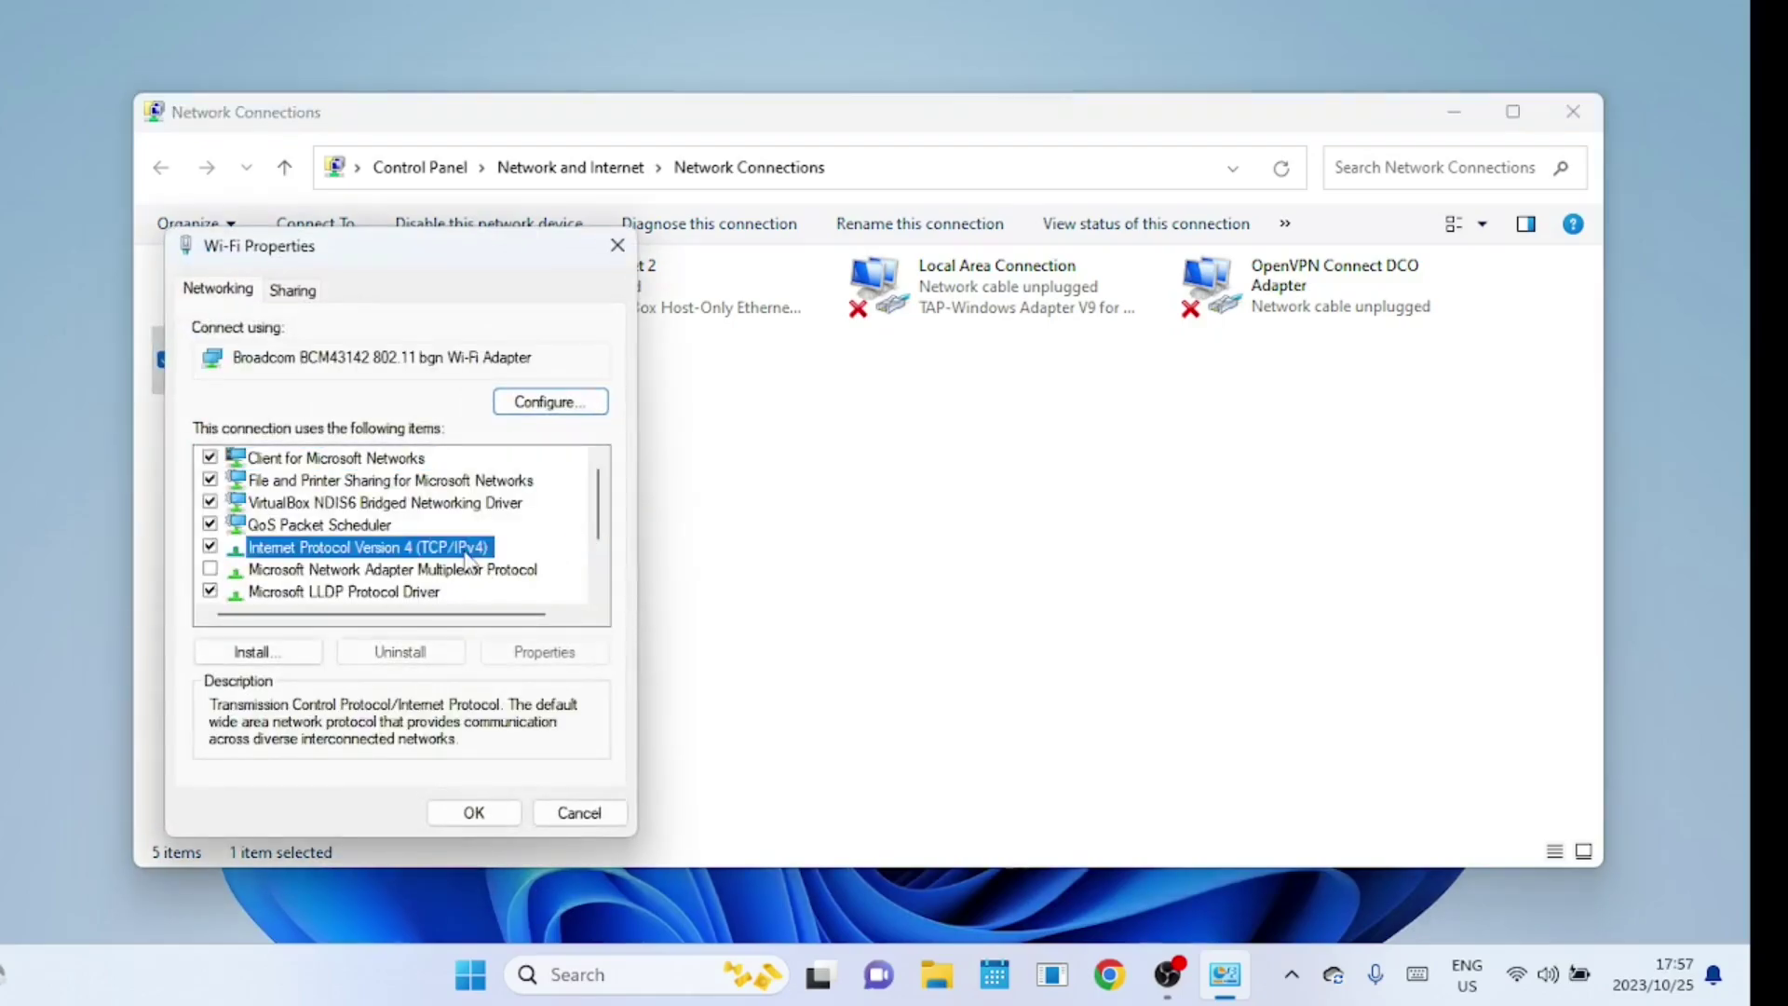
pyautogui.click(546, 652)
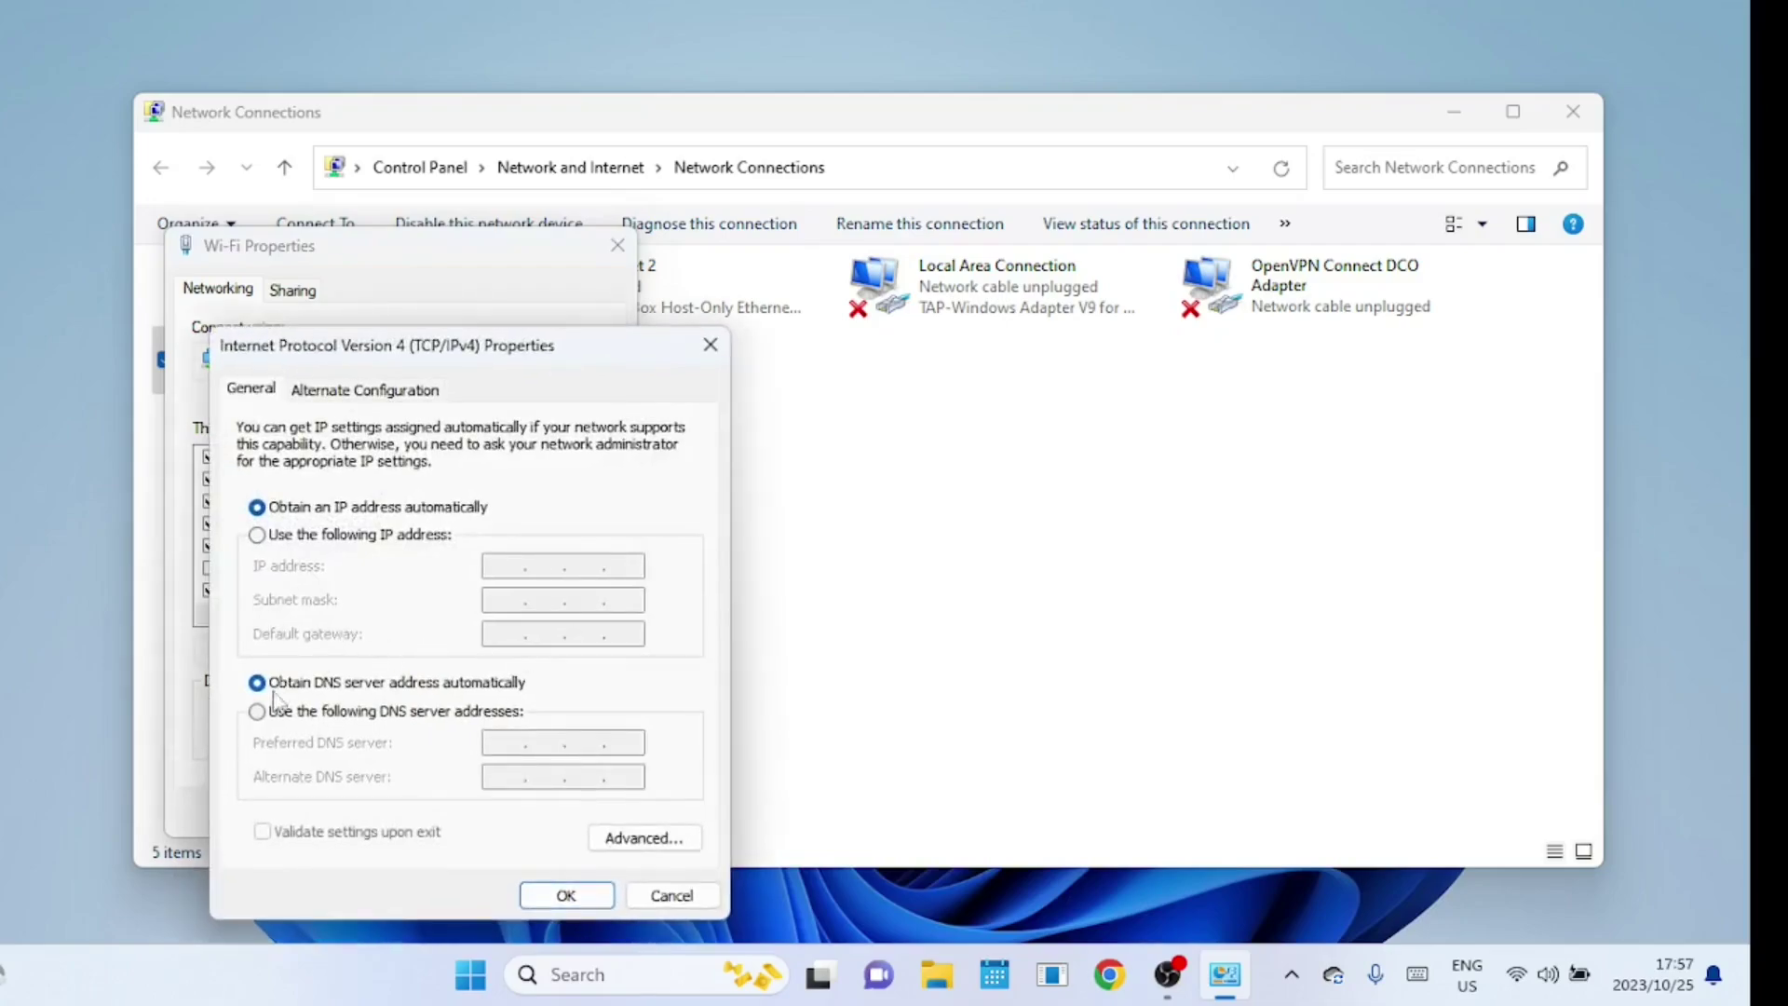
pyautogui.click(259, 713)
pyautogui.click(556, 740)
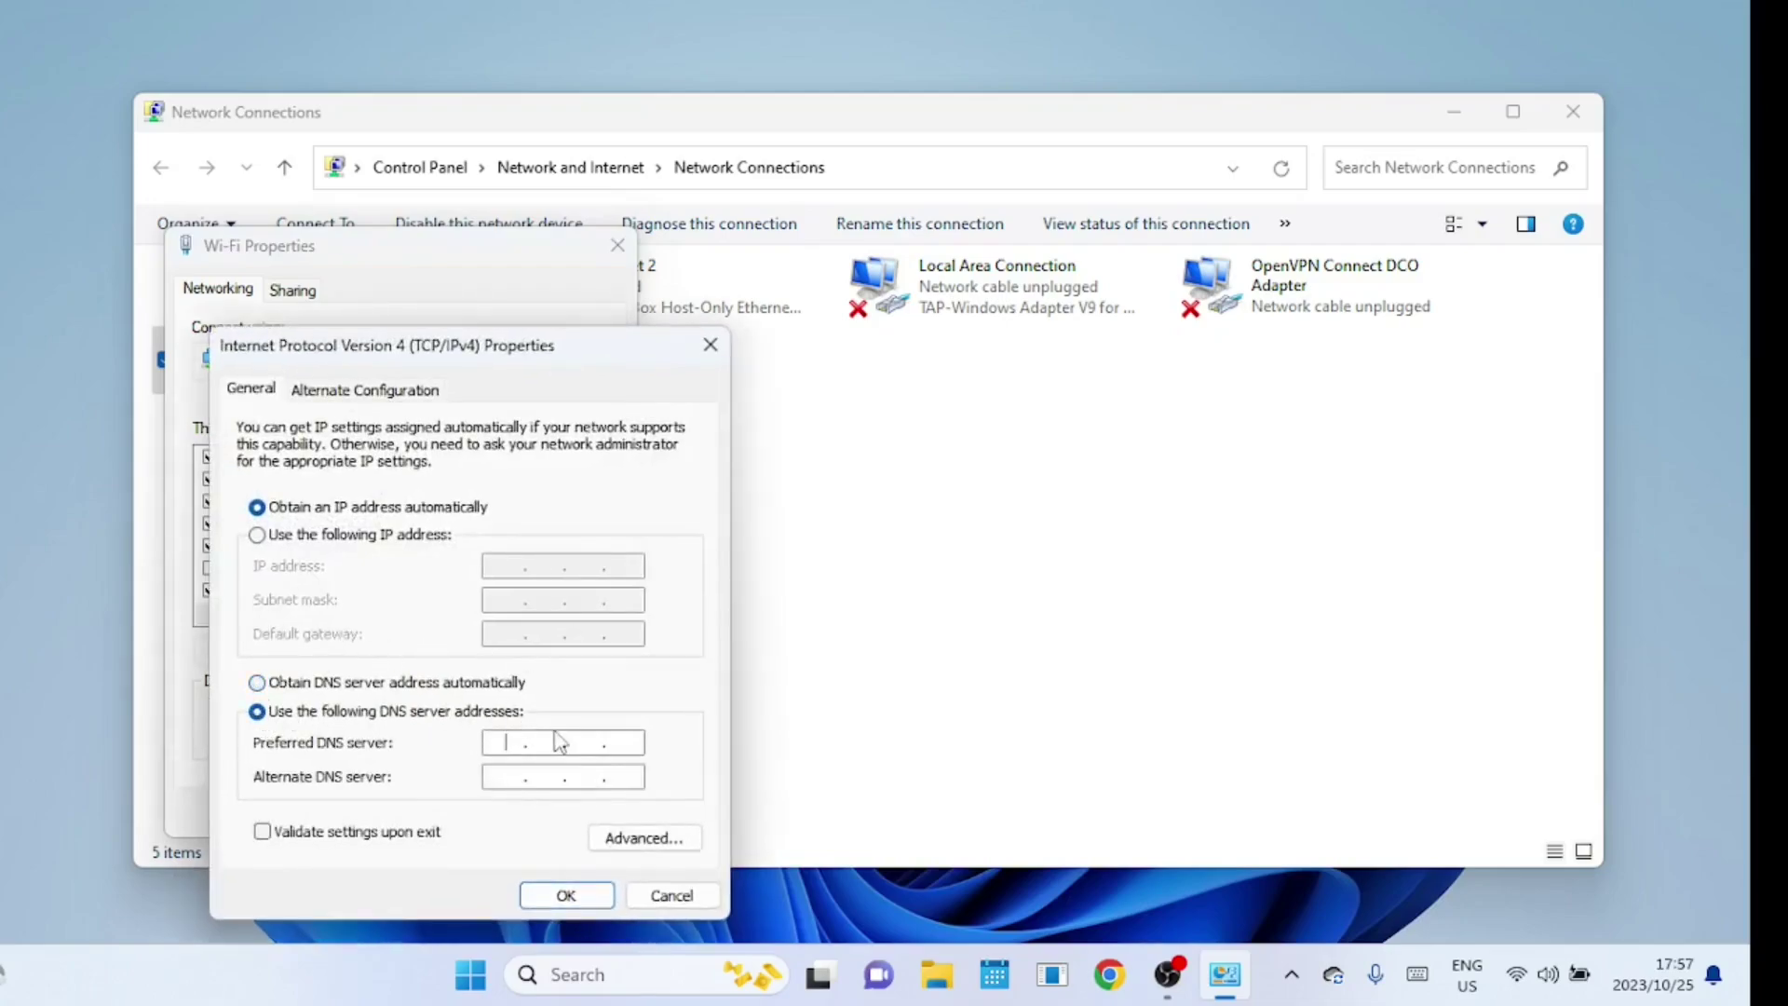
pyautogui.write('8.8.8.8')
pyautogui.click(512, 775)
pyautogui.write('8.8.4.4')
pyautogui.click(557, 894)
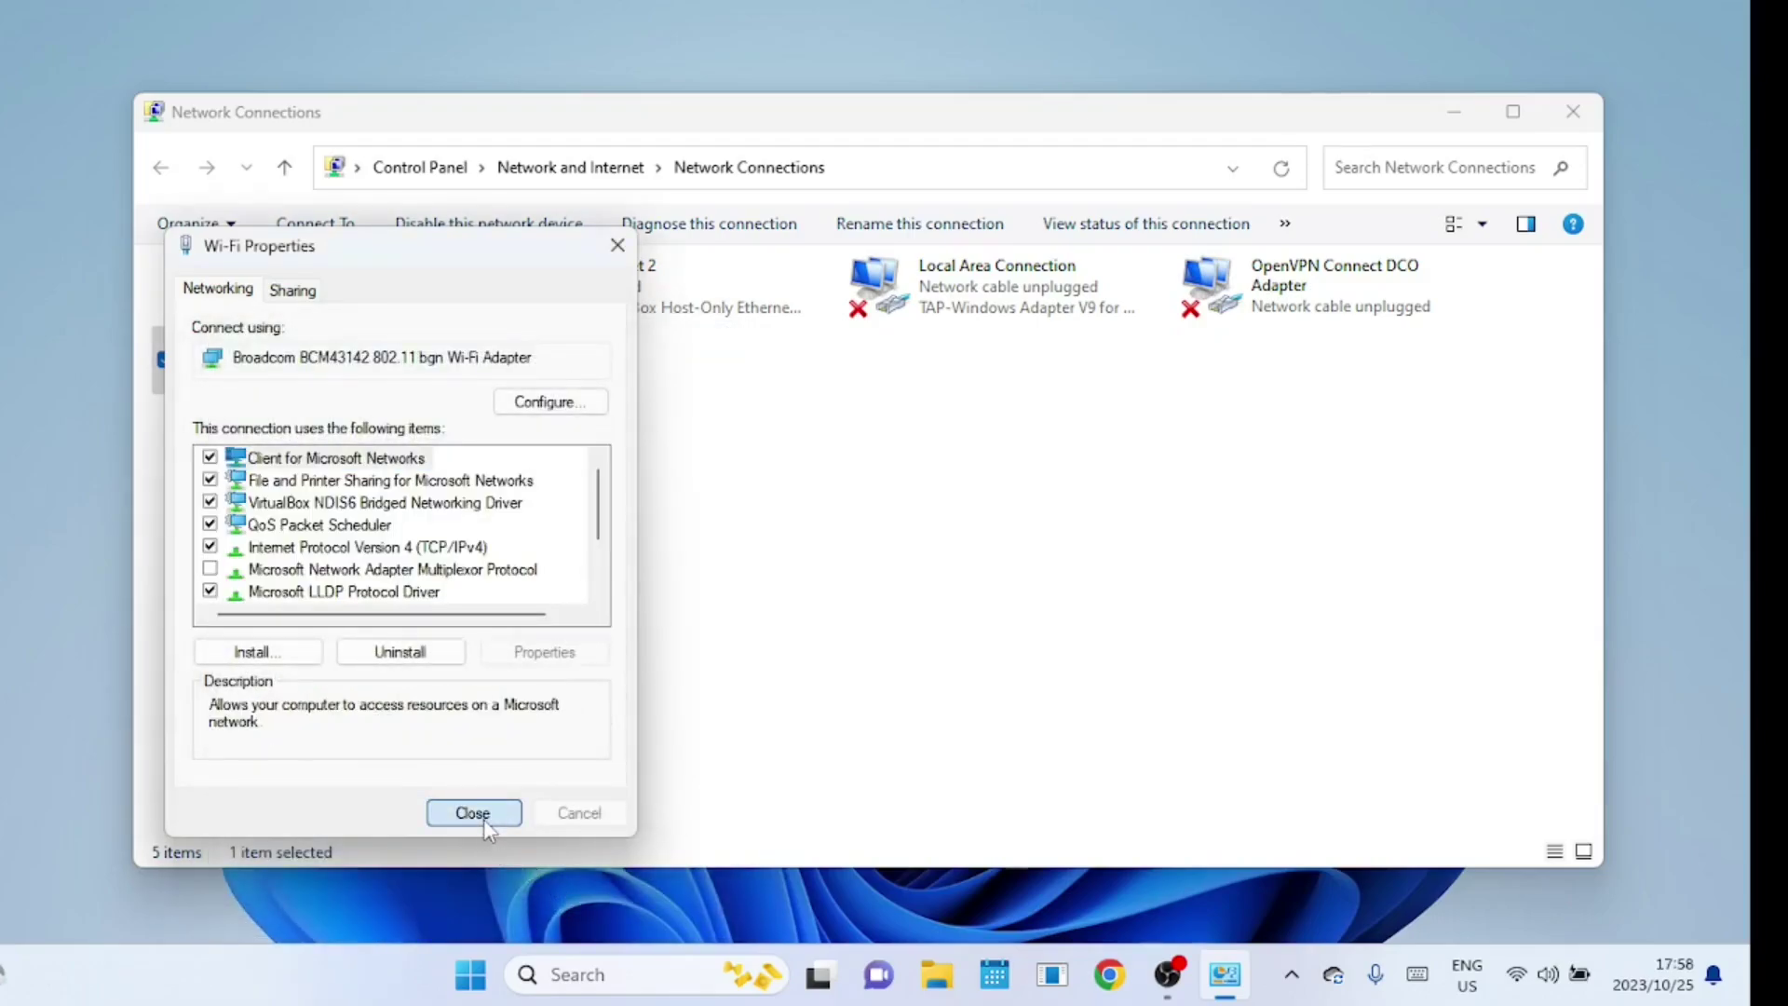
pyautogui.click(480, 816)
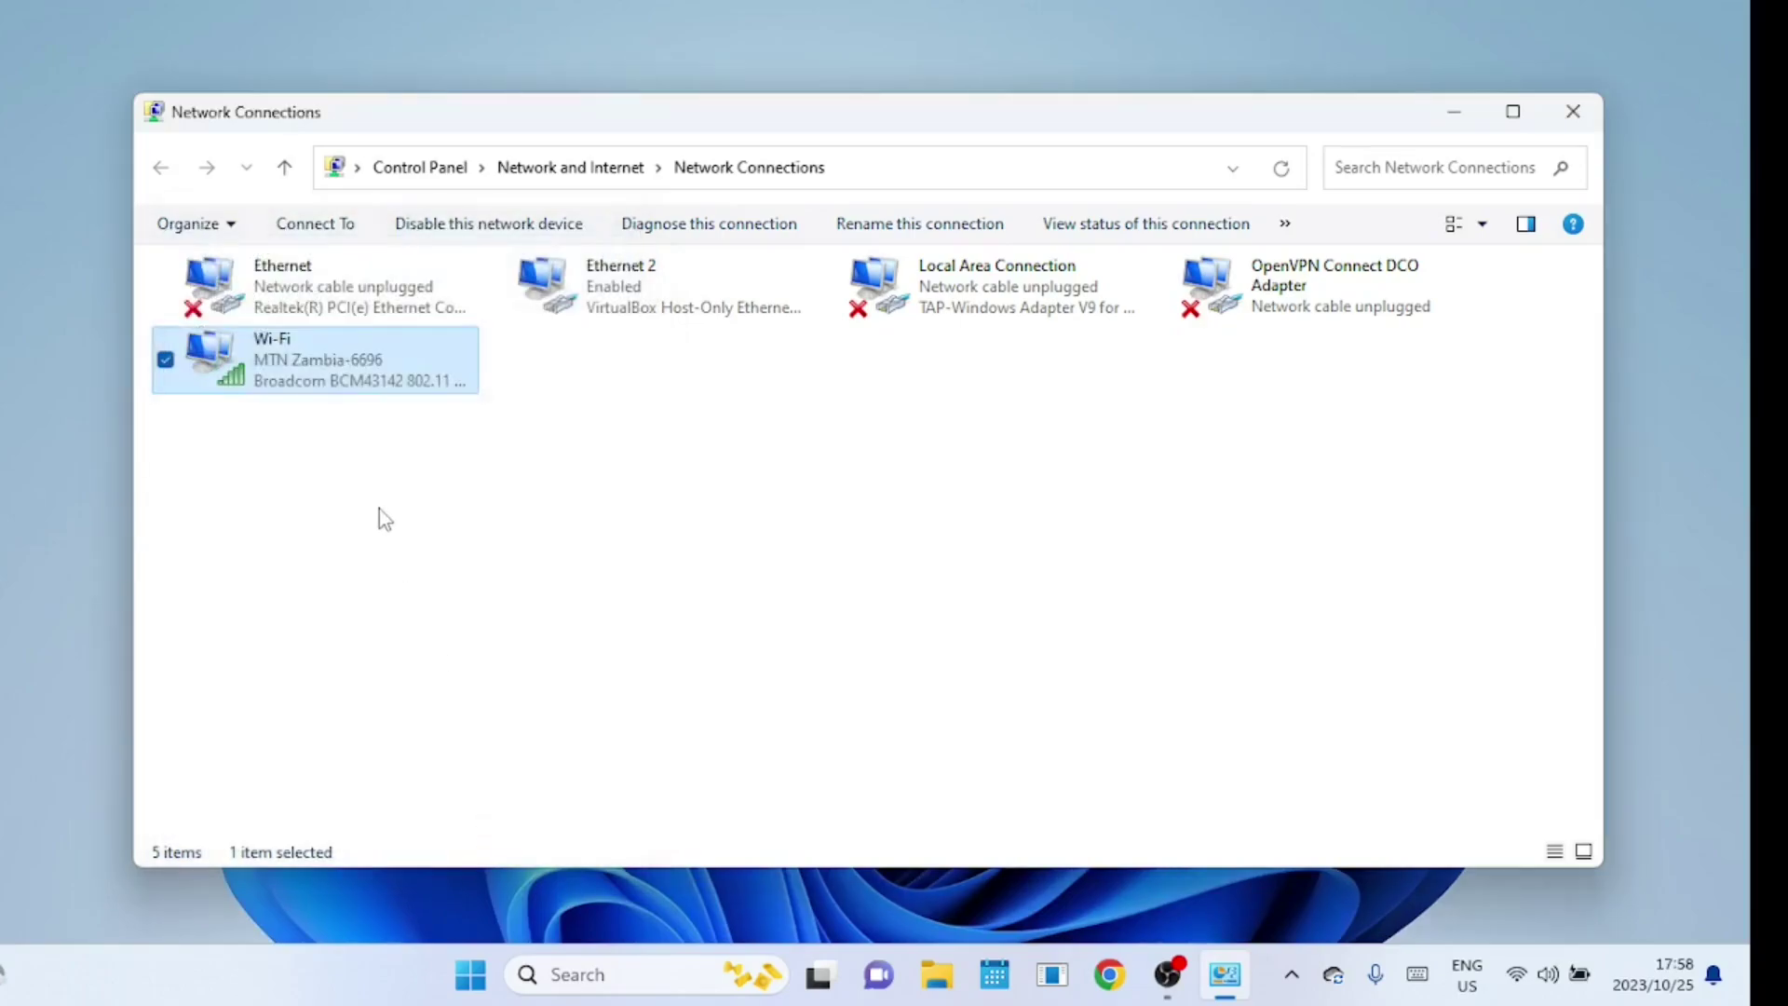
# Step: Disable and re-enable the Wi-Fi adapter again so it reconnects with the new DNS
pyautogui.rightClick(327, 372)
pyautogui.click(377, 391)
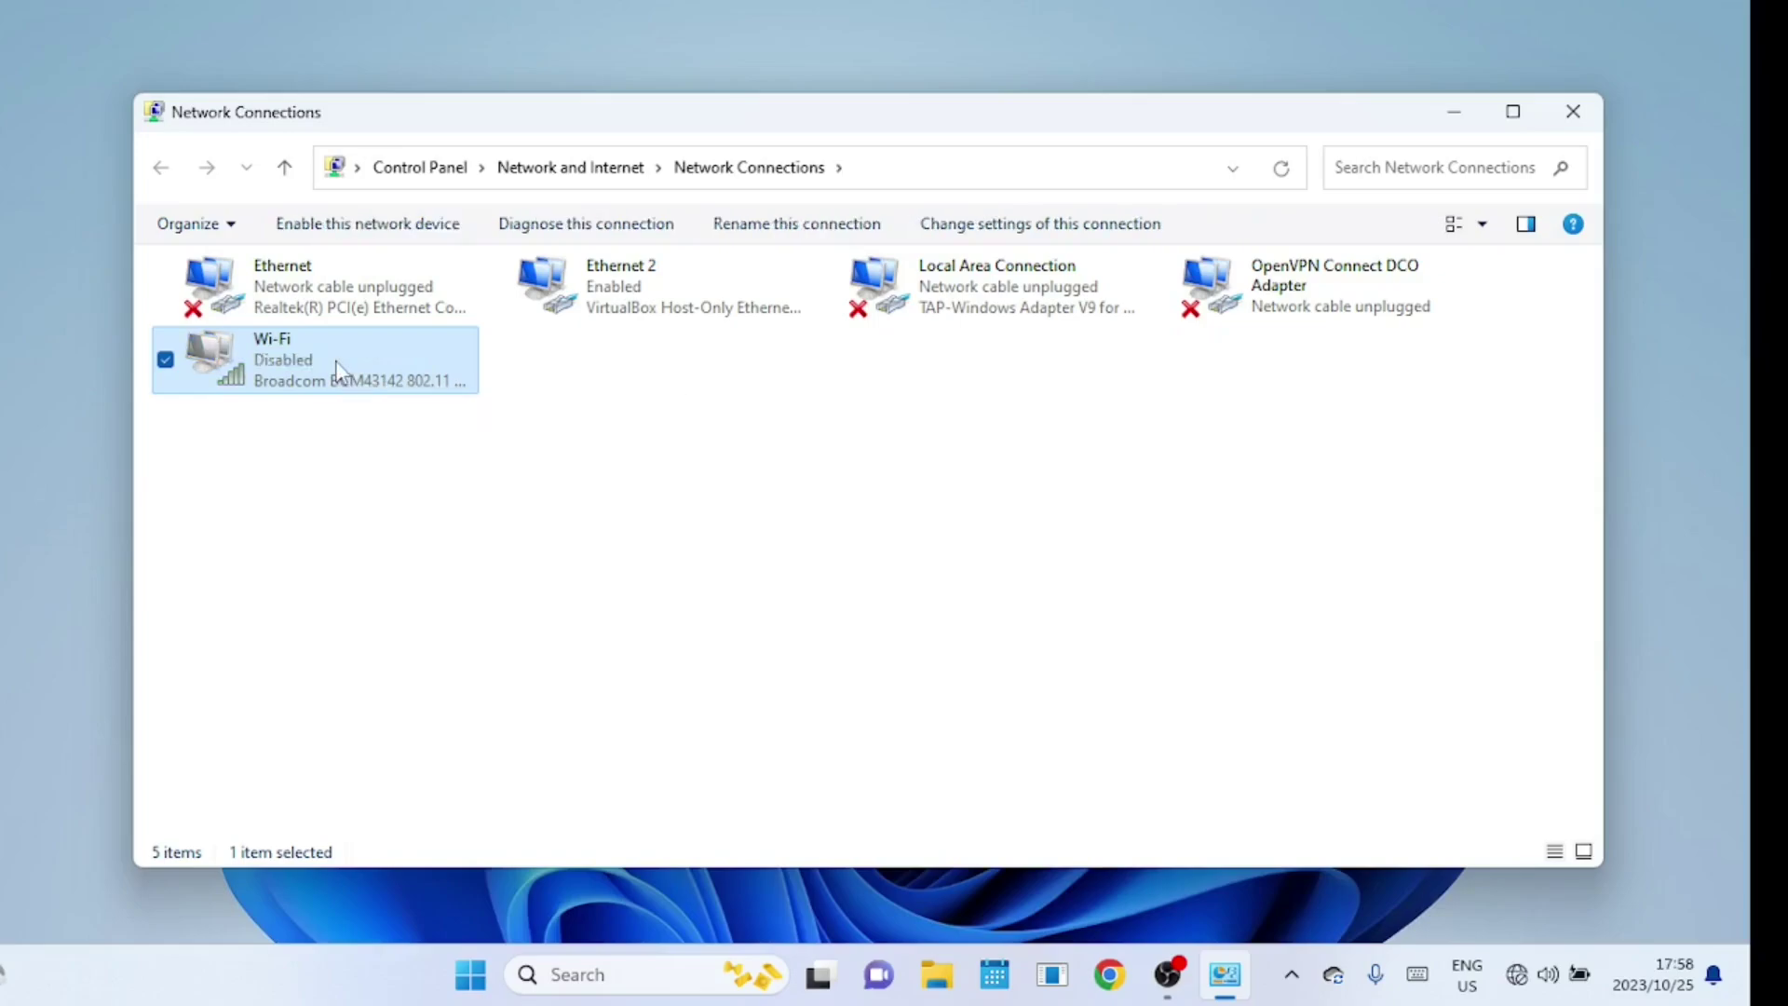
pyautogui.rightClick(337, 362)
pyautogui.click(390, 382)
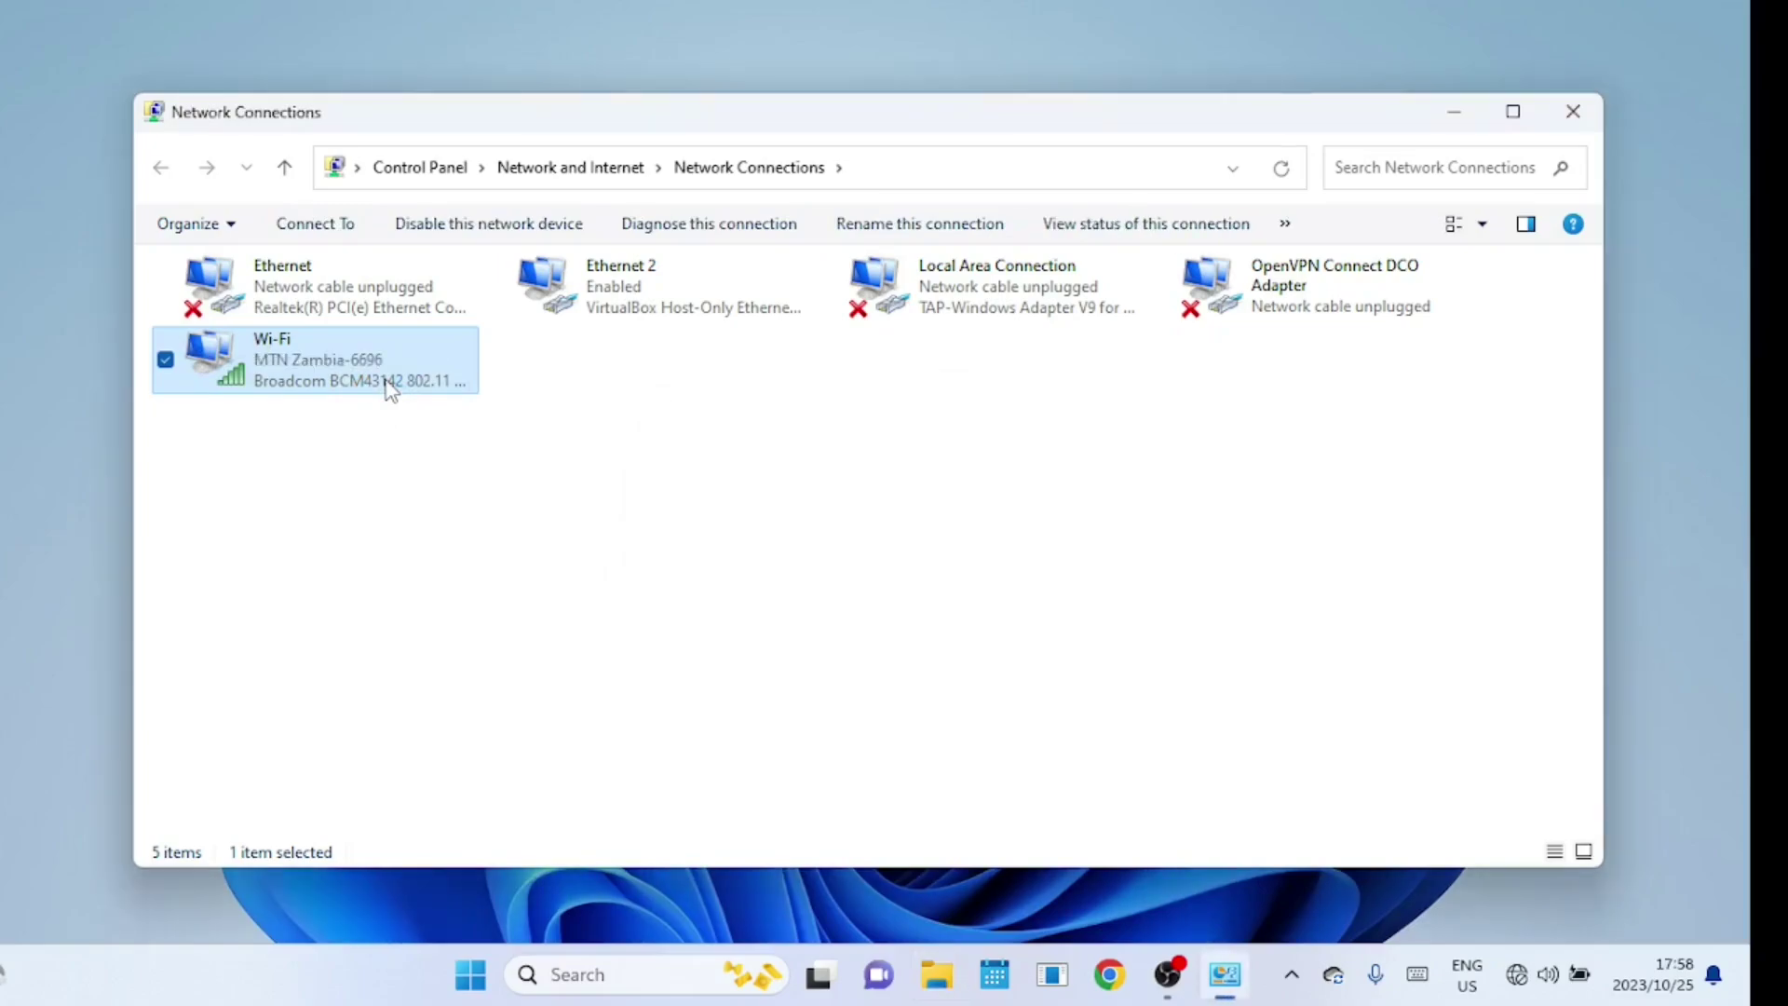
# Step: Close Network Connections and launch Command Prompt via a 'cmd' search
pyautogui.hotkey('alt', 'F4')
pyautogui.press('super+s')
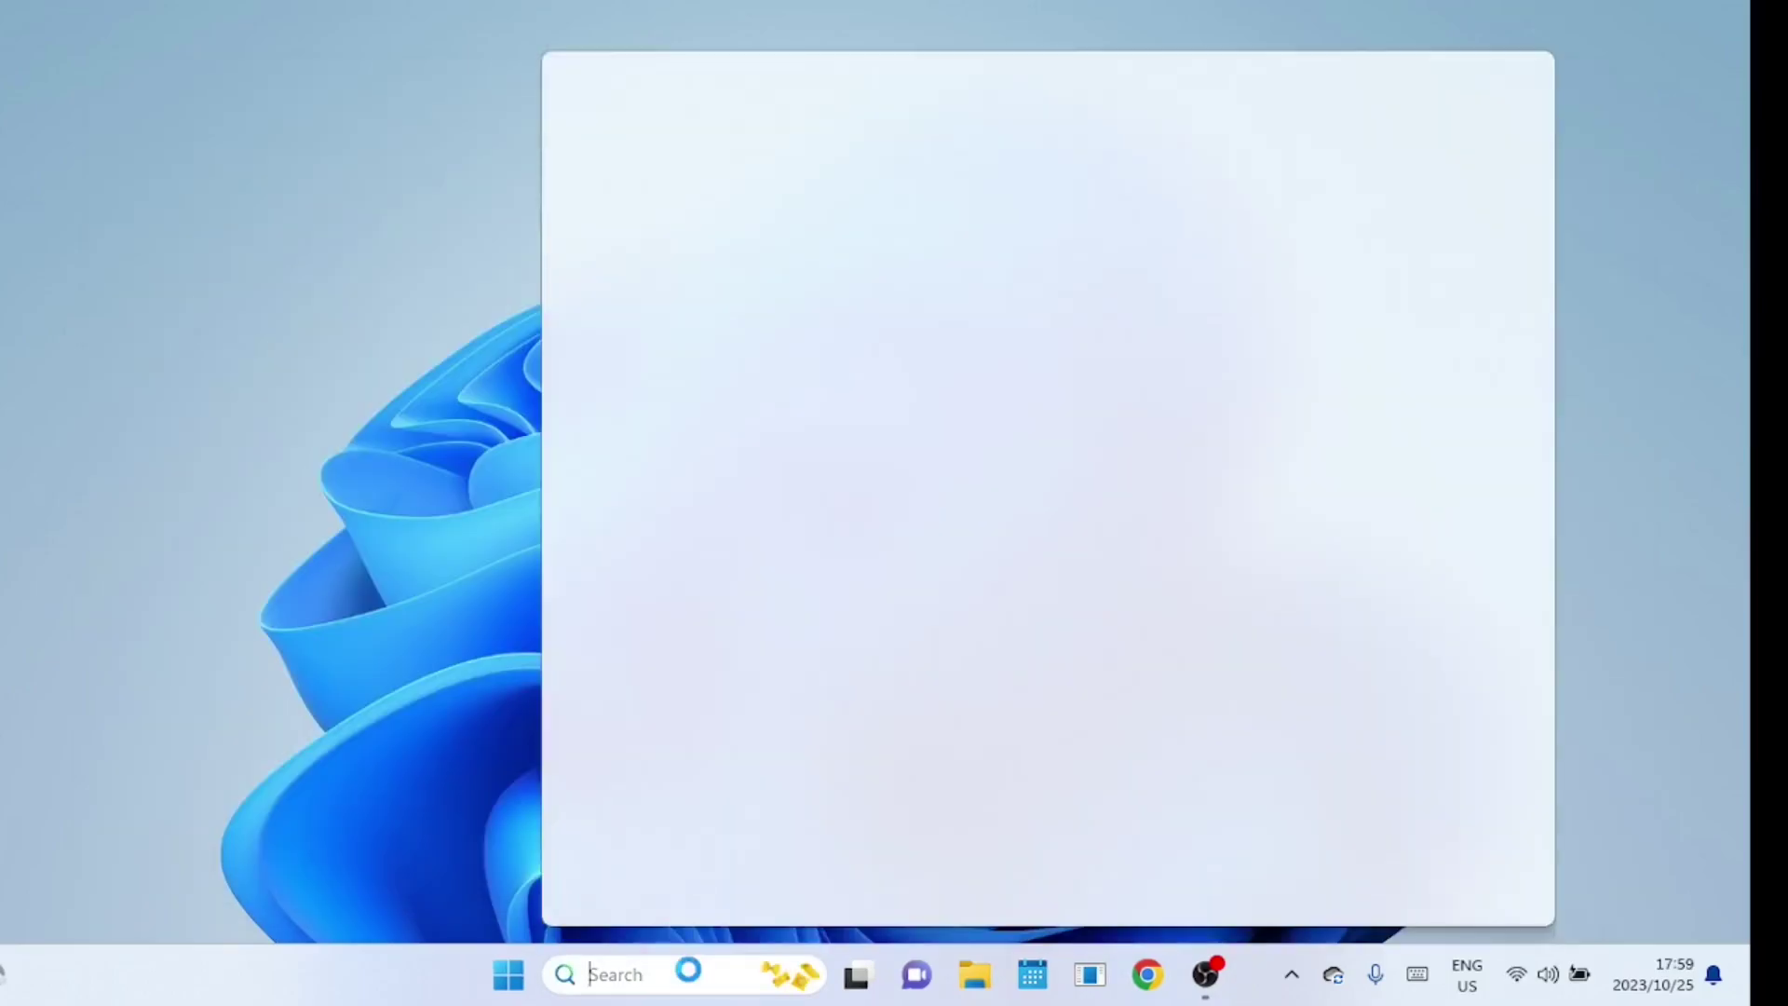
pyautogui.write('cmd')
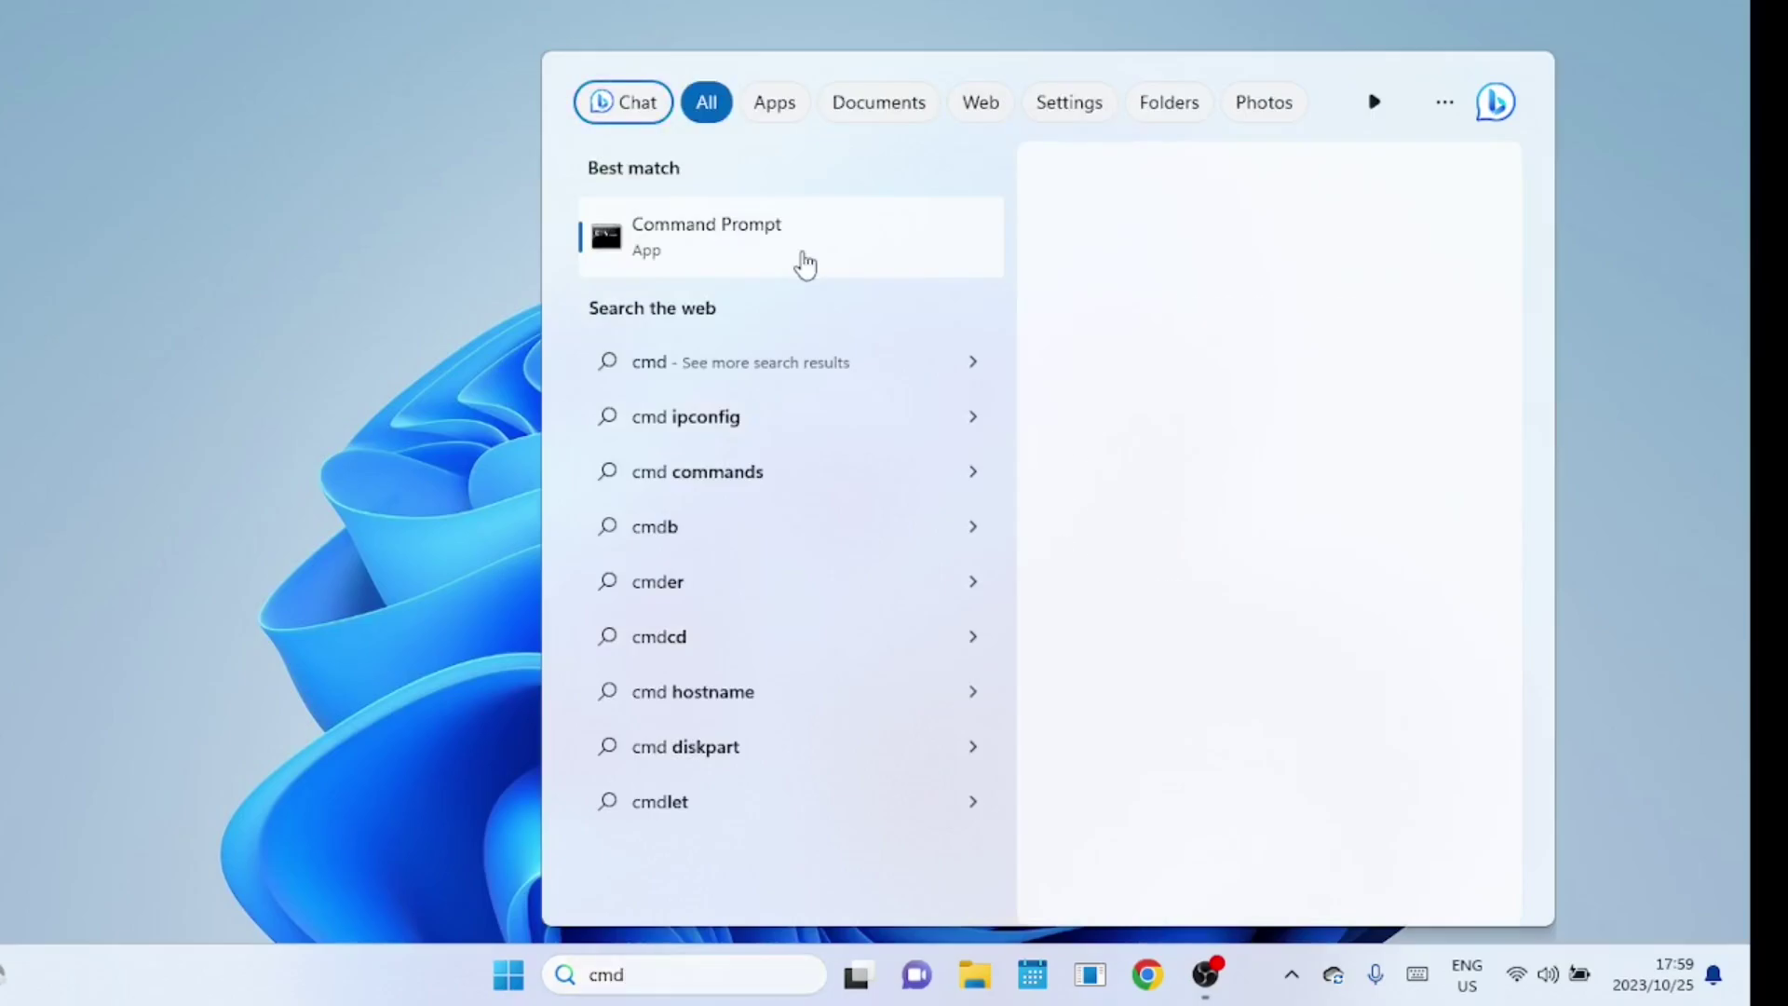
pyautogui.click(803, 249)
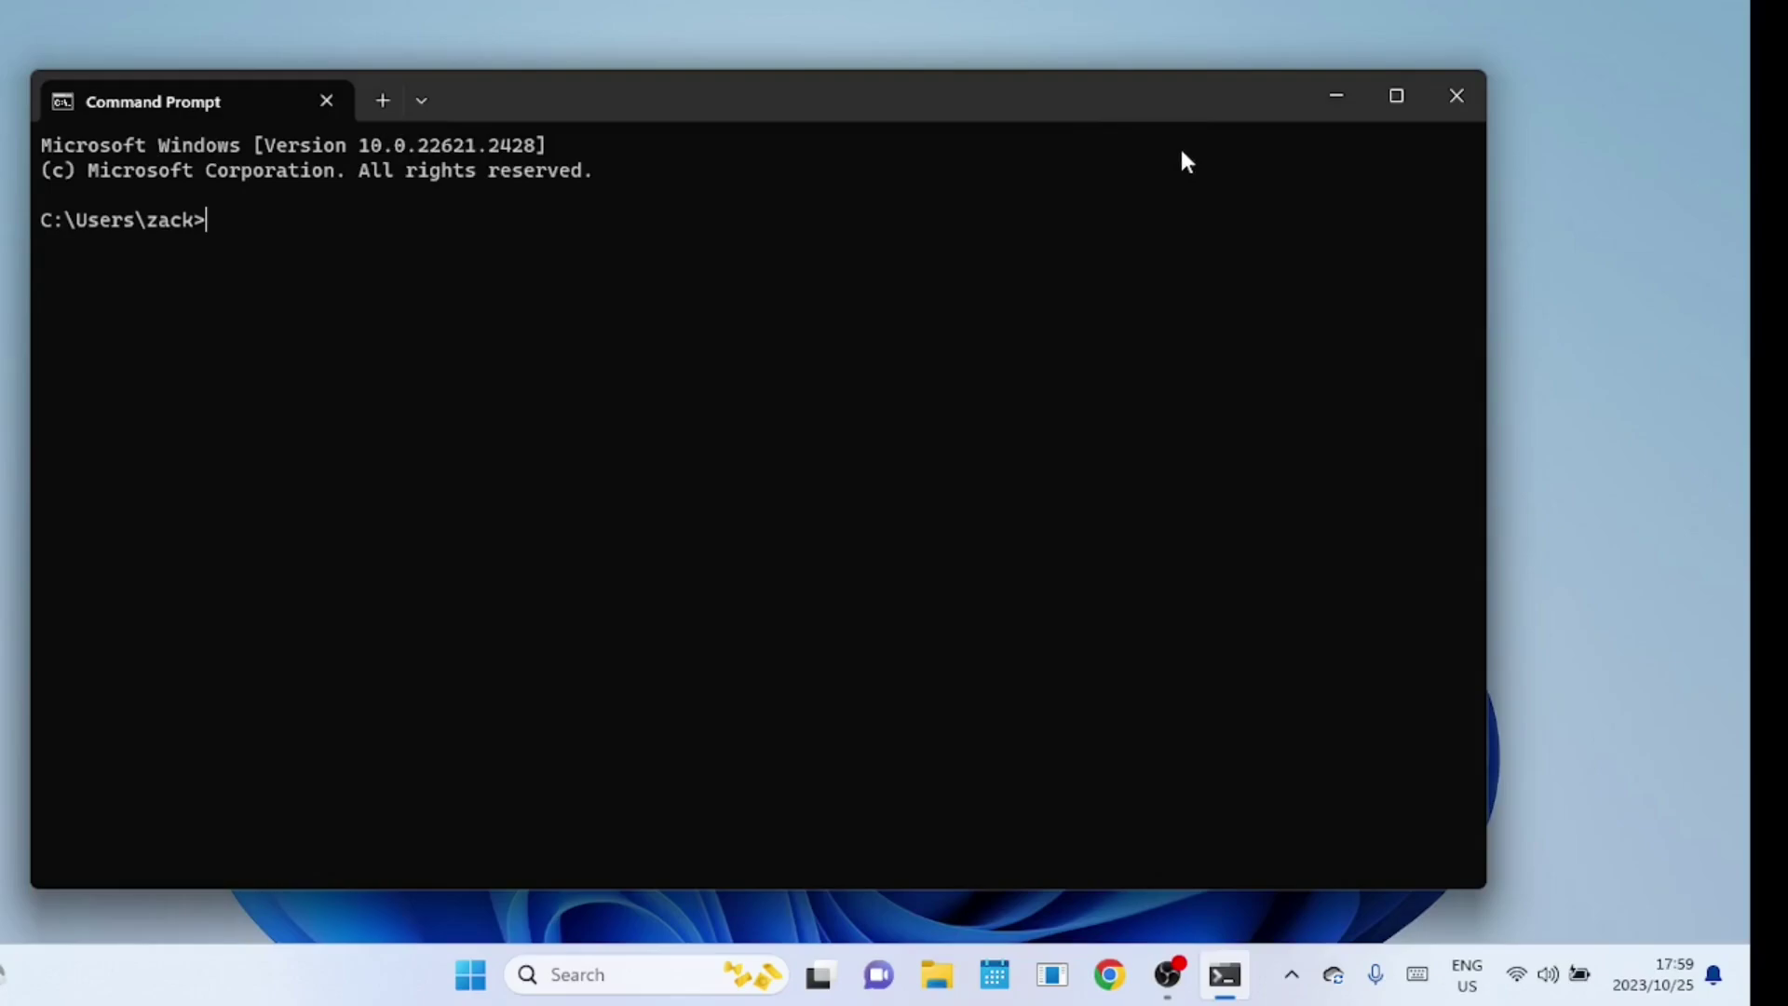
# Step: Run ipconfig to list the adapter addresses
pyautogui.write('ipconfig /a')
pyautogui.press('BackSpace')
pyautogui.press('BackSpace')
pyautogui.press('Return')
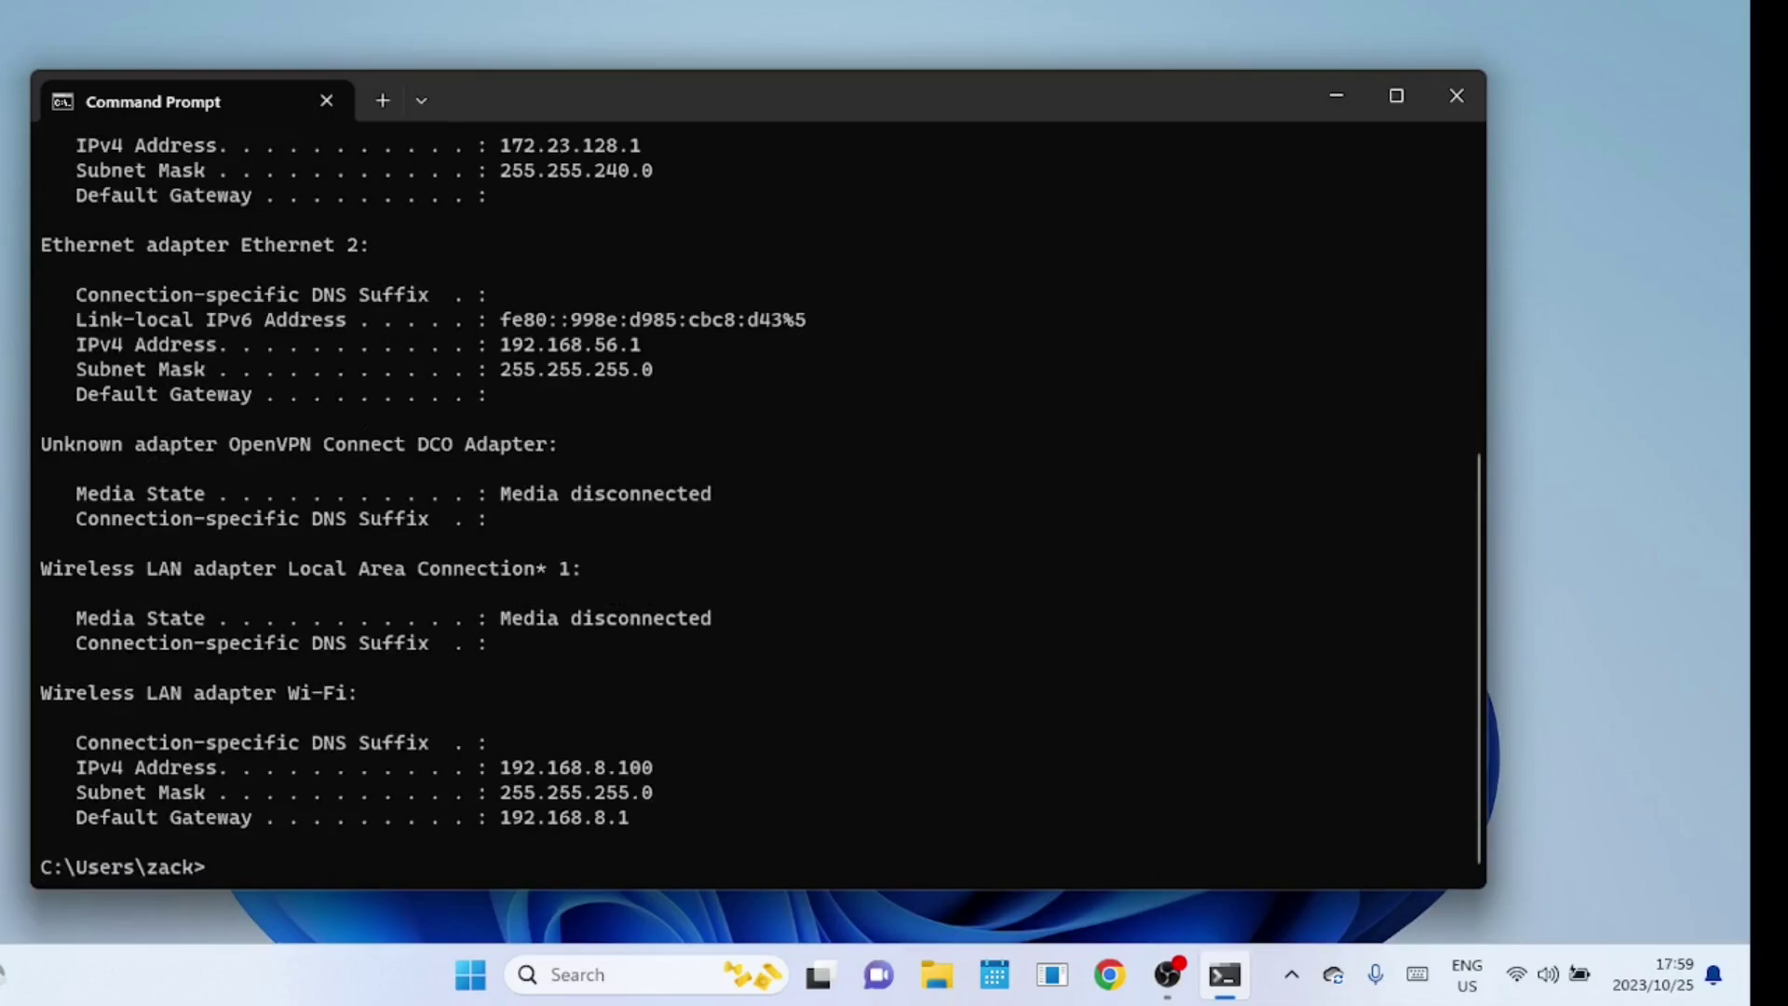
# Step: Copy the Wi-Fi IPv4 address 192.168.8.100 and enter ipconfig /renew at the prompt
pyautogui.moveTo(478, 667); pyautogui.dragTo(380, 693)
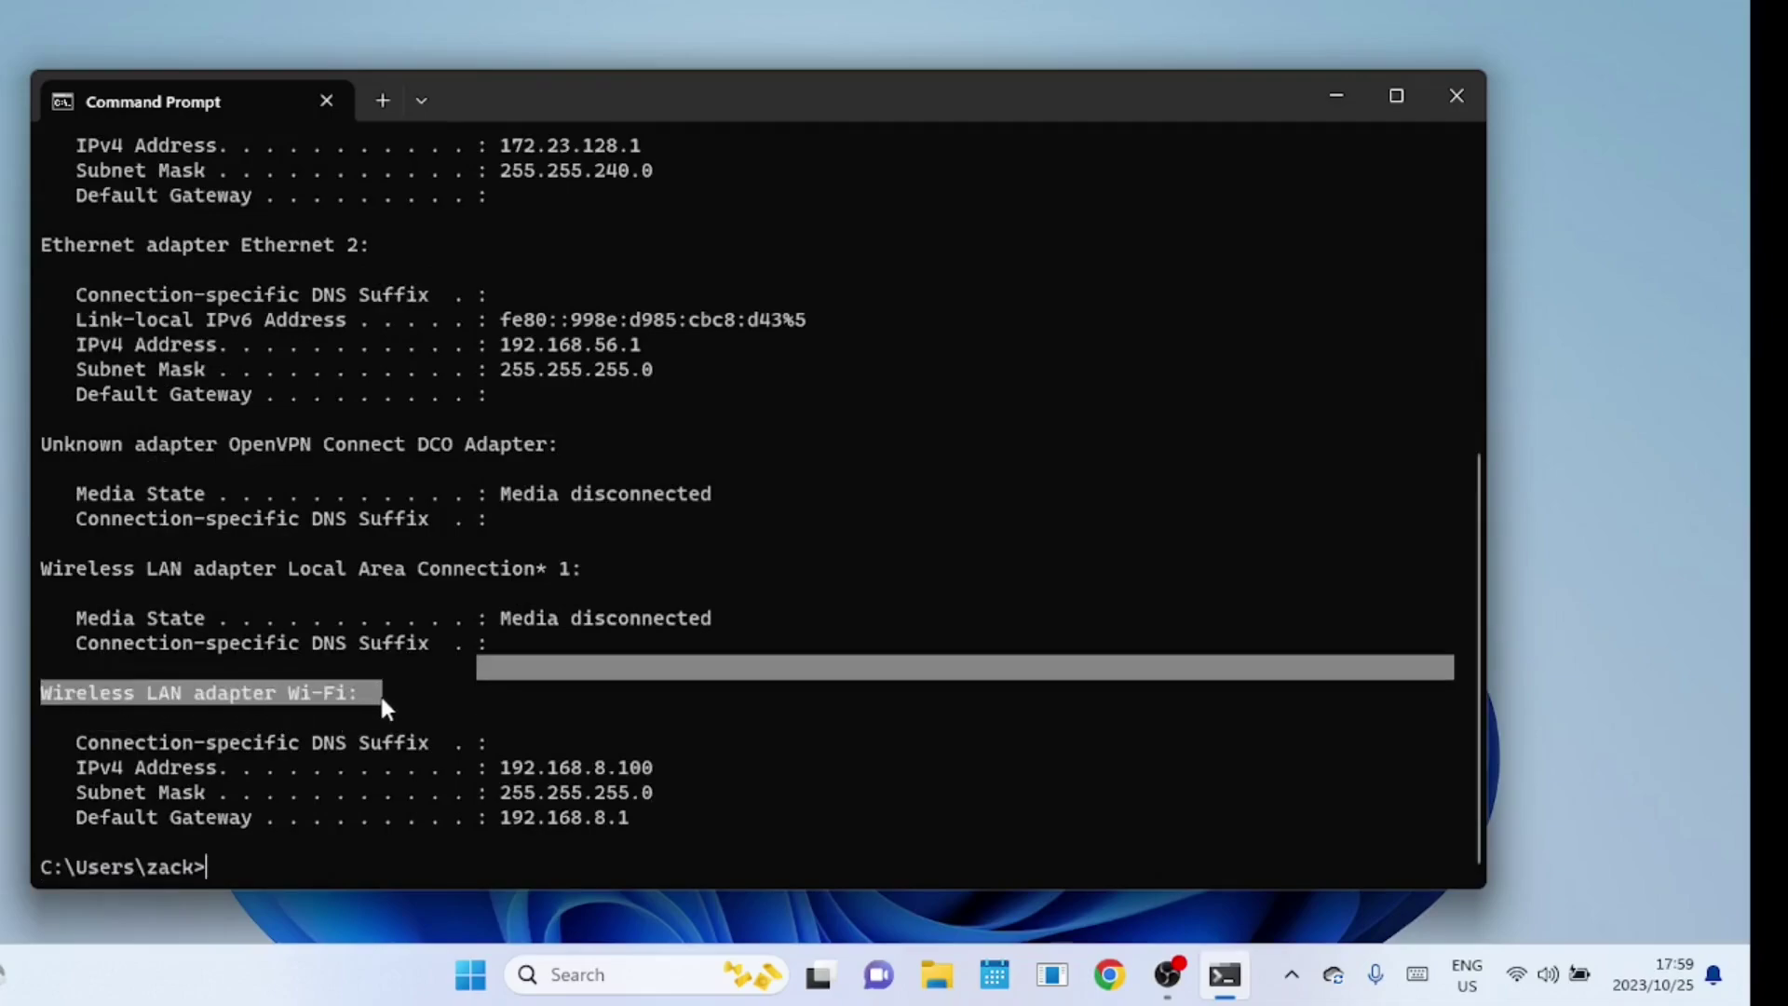
pyautogui.click(429, 706)
pyautogui.moveTo(491, 766); pyautogui.dragTo(663, 770)
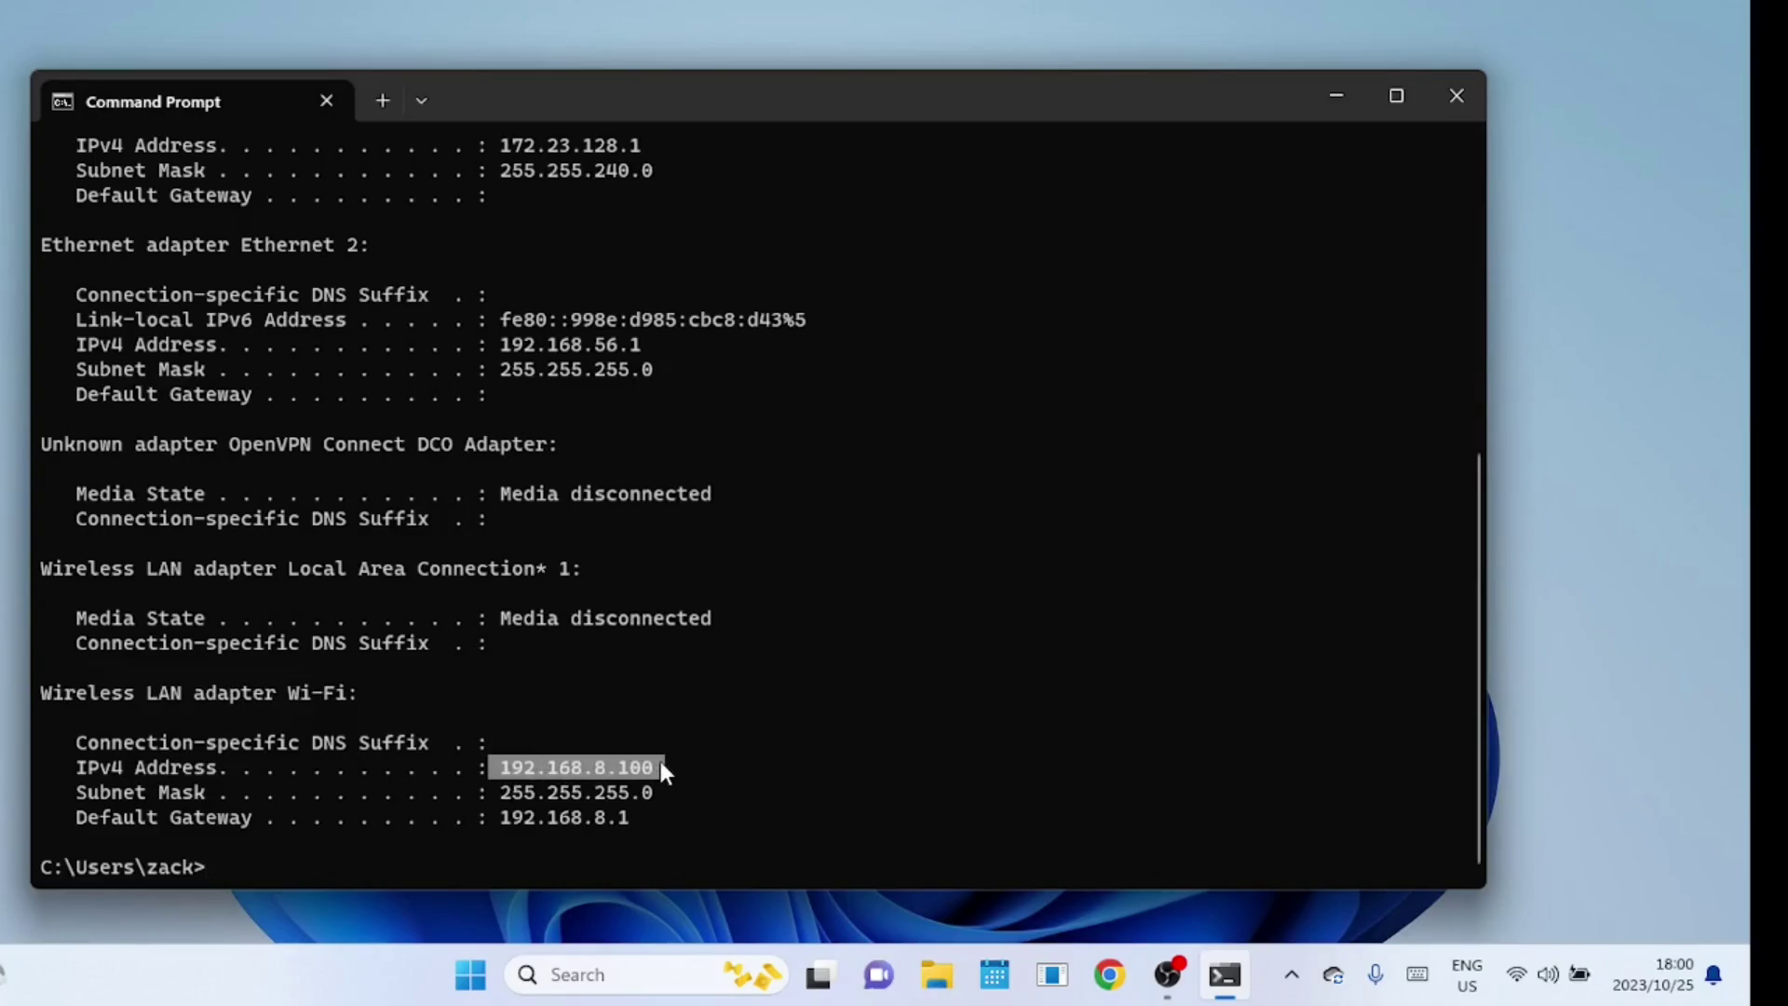
pyautogui.rightClick(661, 762)
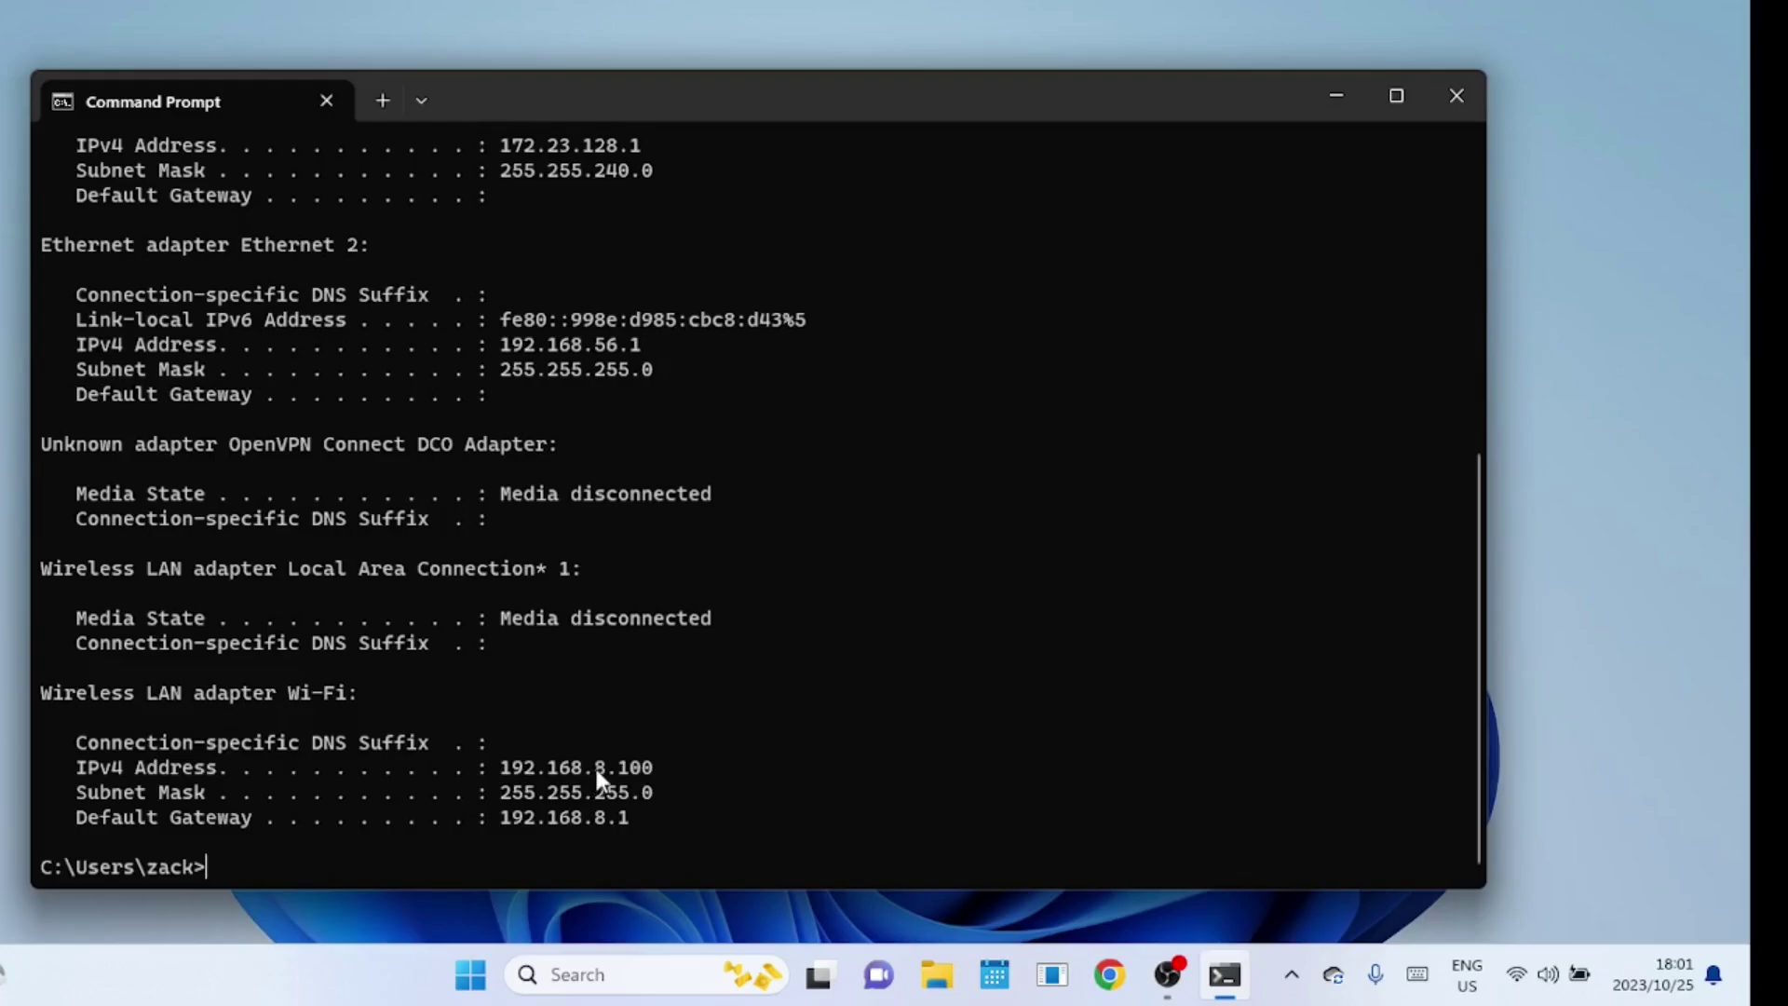
pyautogui.write('ipconfig /renew')
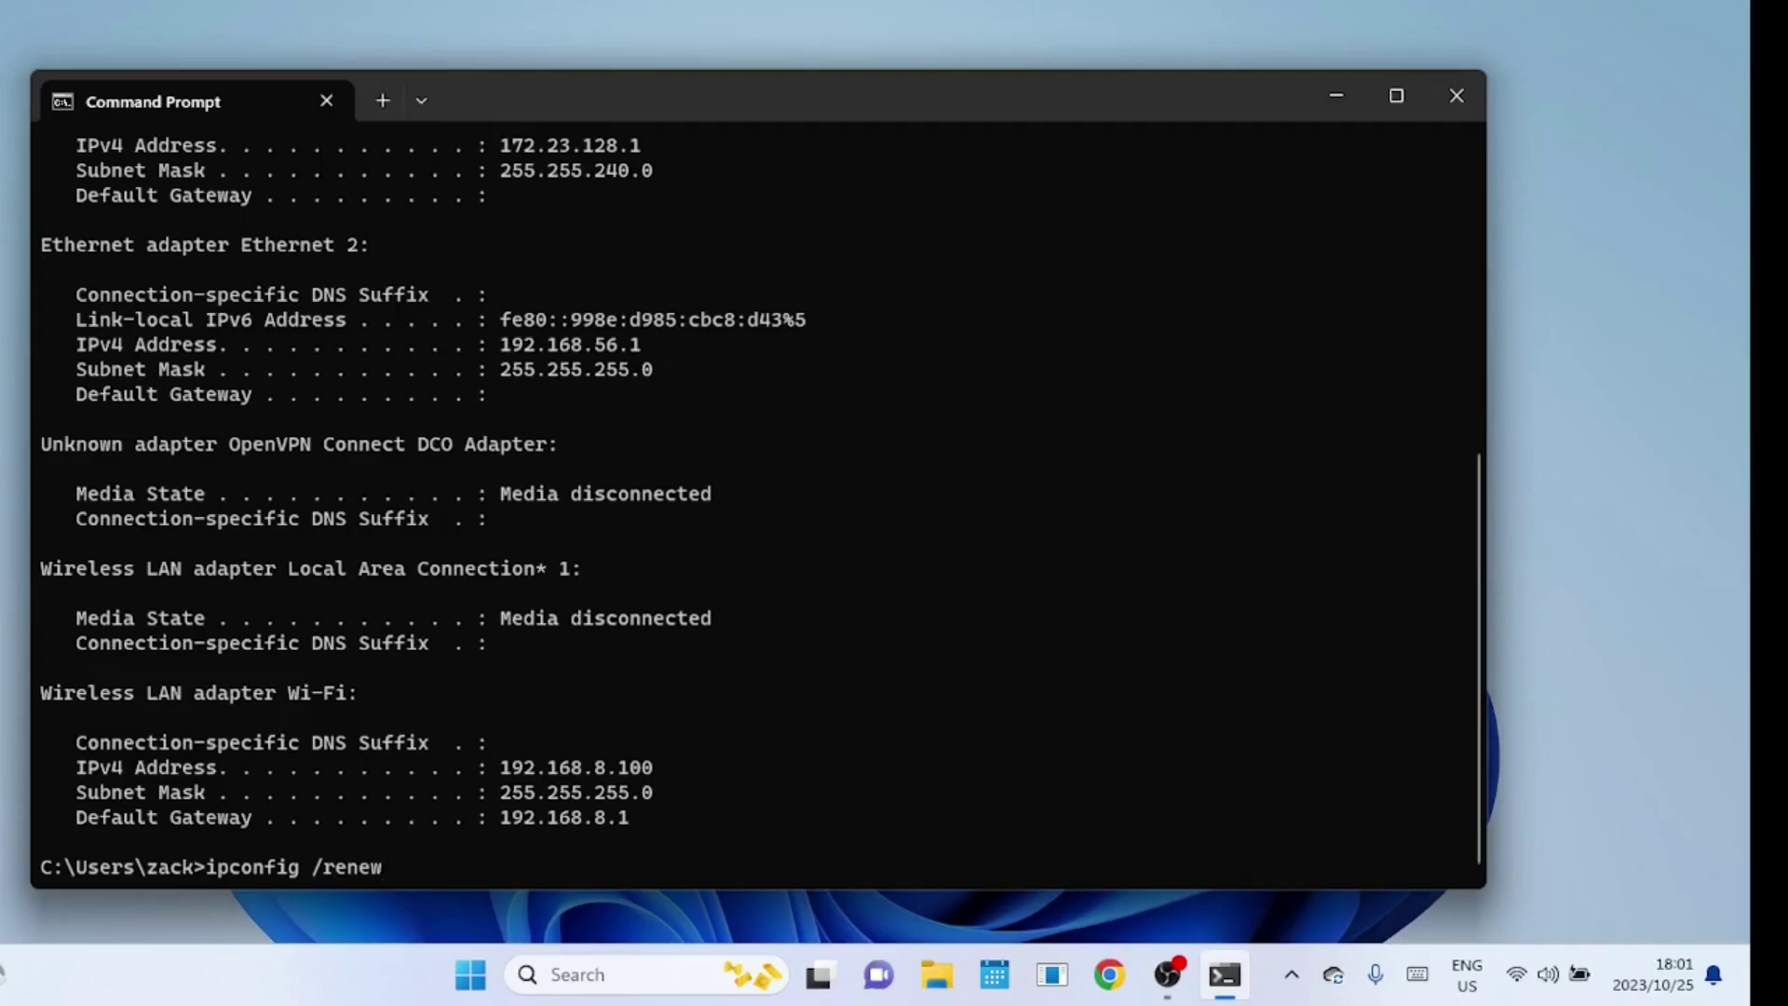
# Step: Renew the IP lease and flush the DNS resolver cache with ipconfig /flushdns
pyautogui.press('Return')
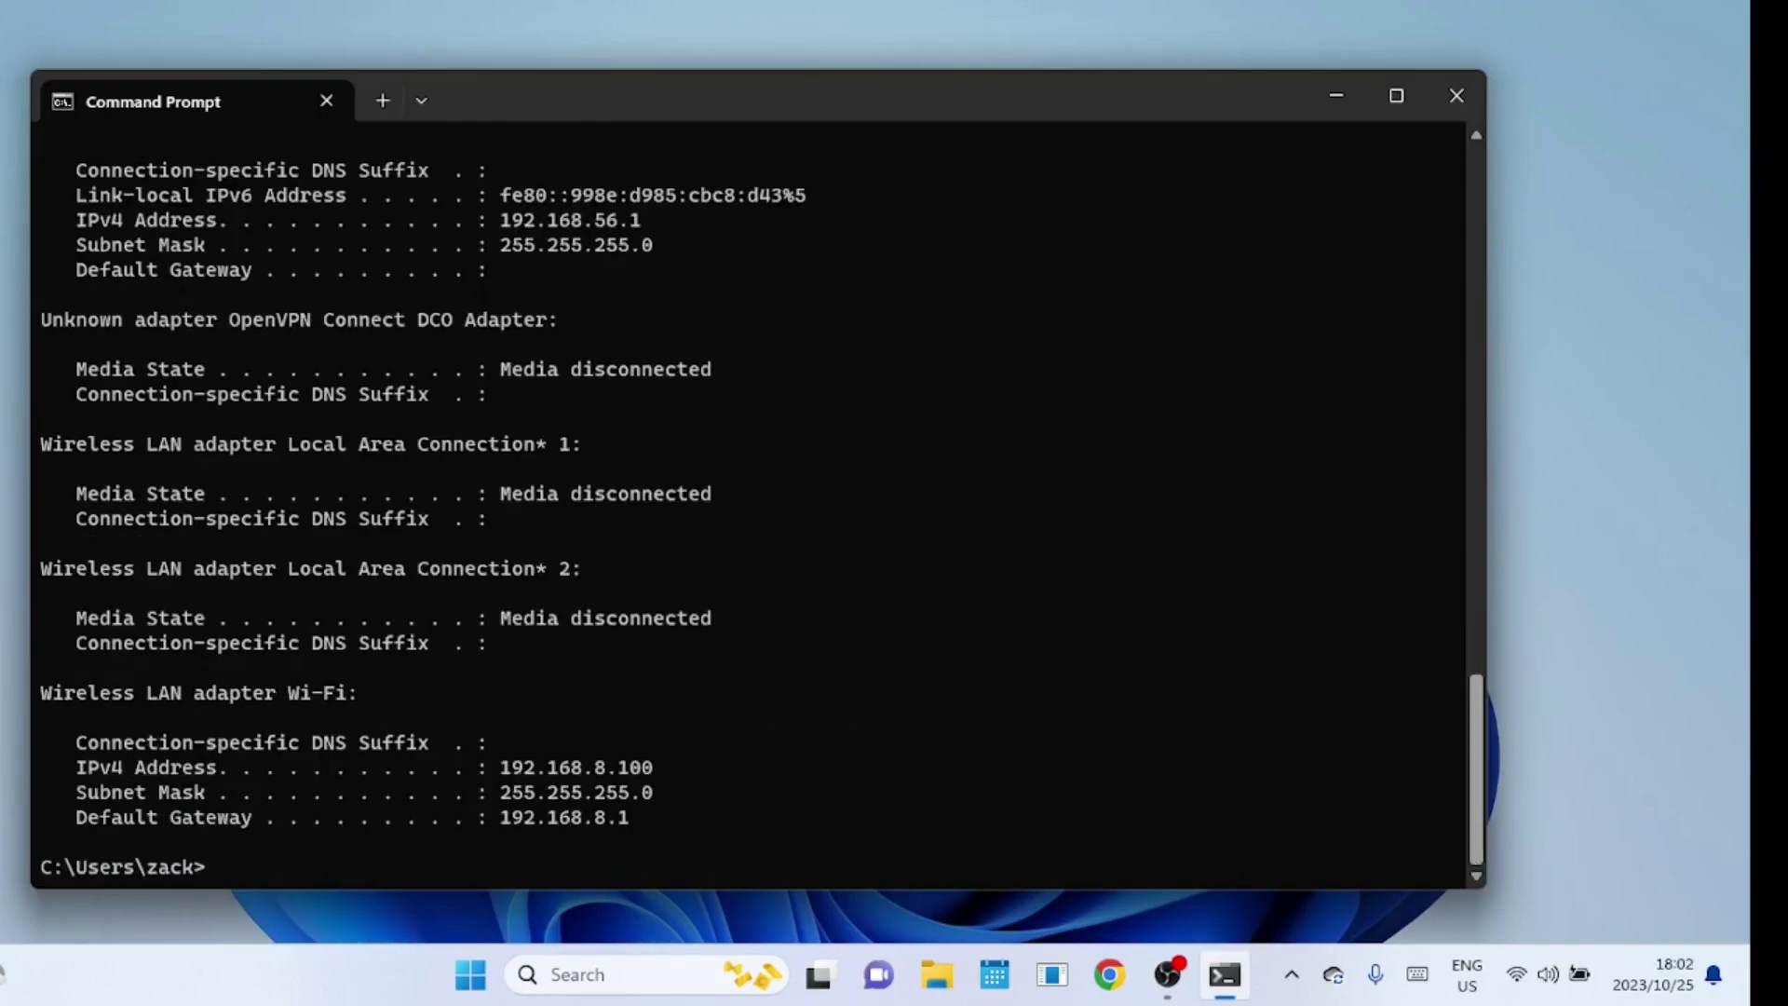
pyautogui.write('ipconfig /flush')
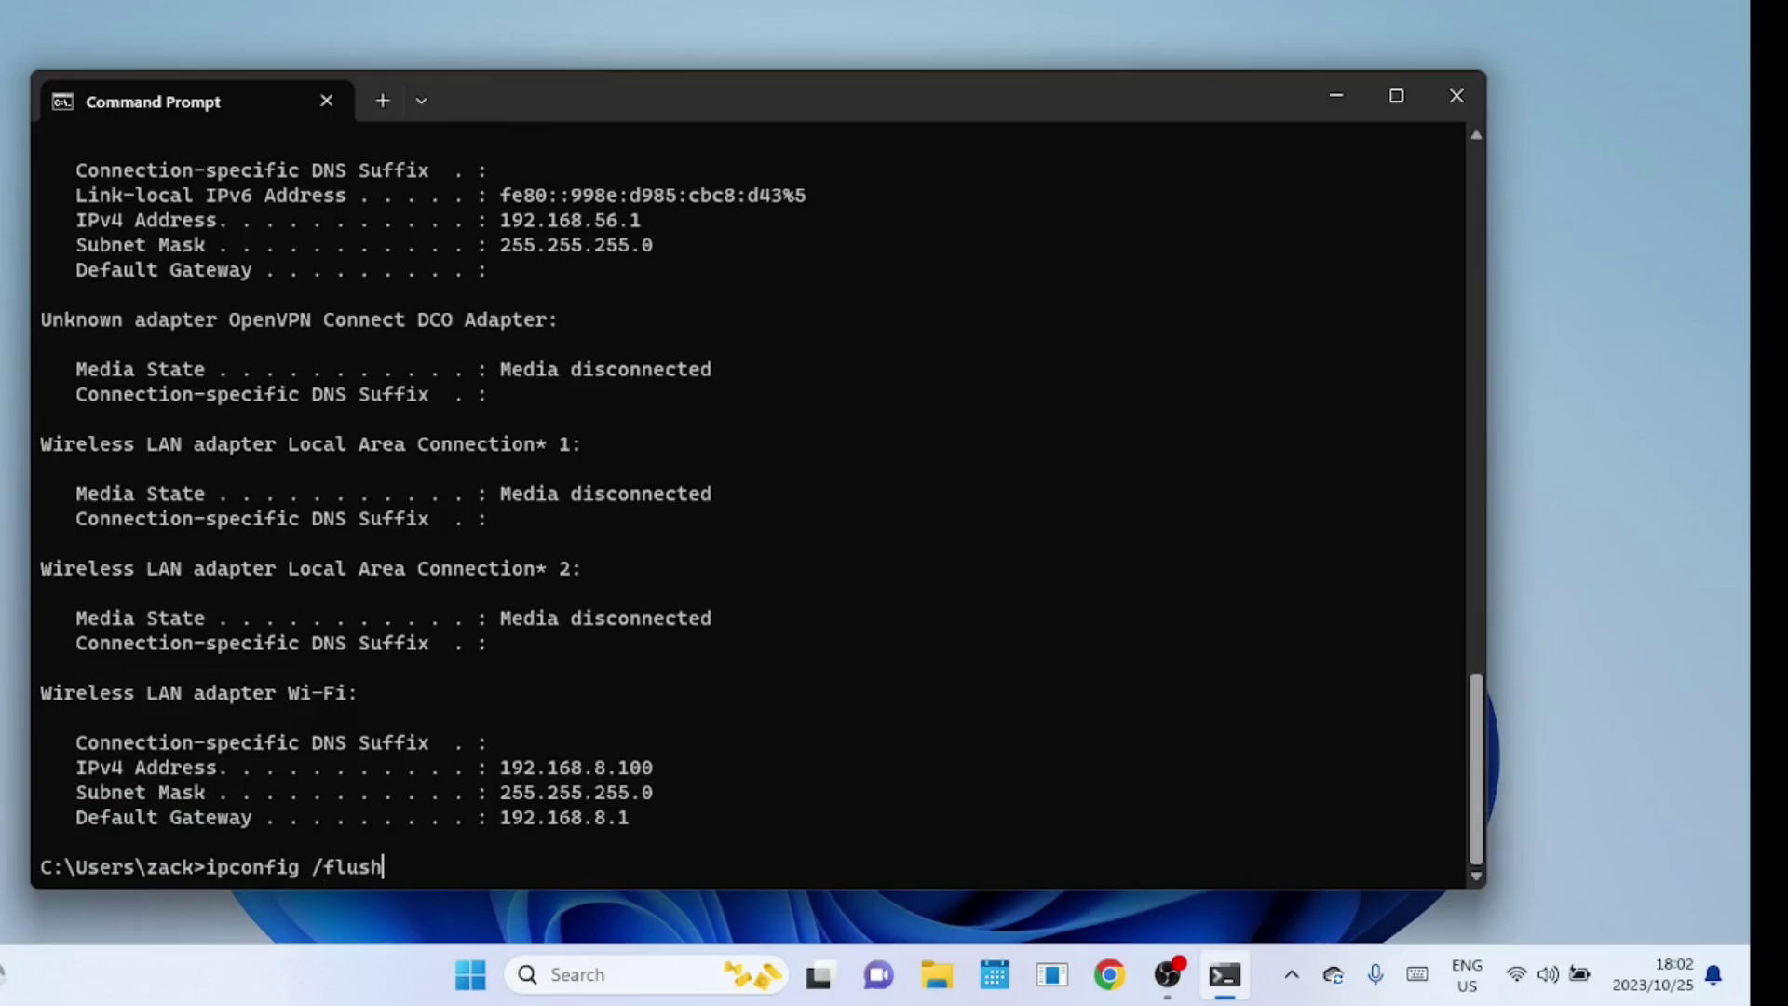
pyautogui.write('dns')
pyautogui.press('Return')
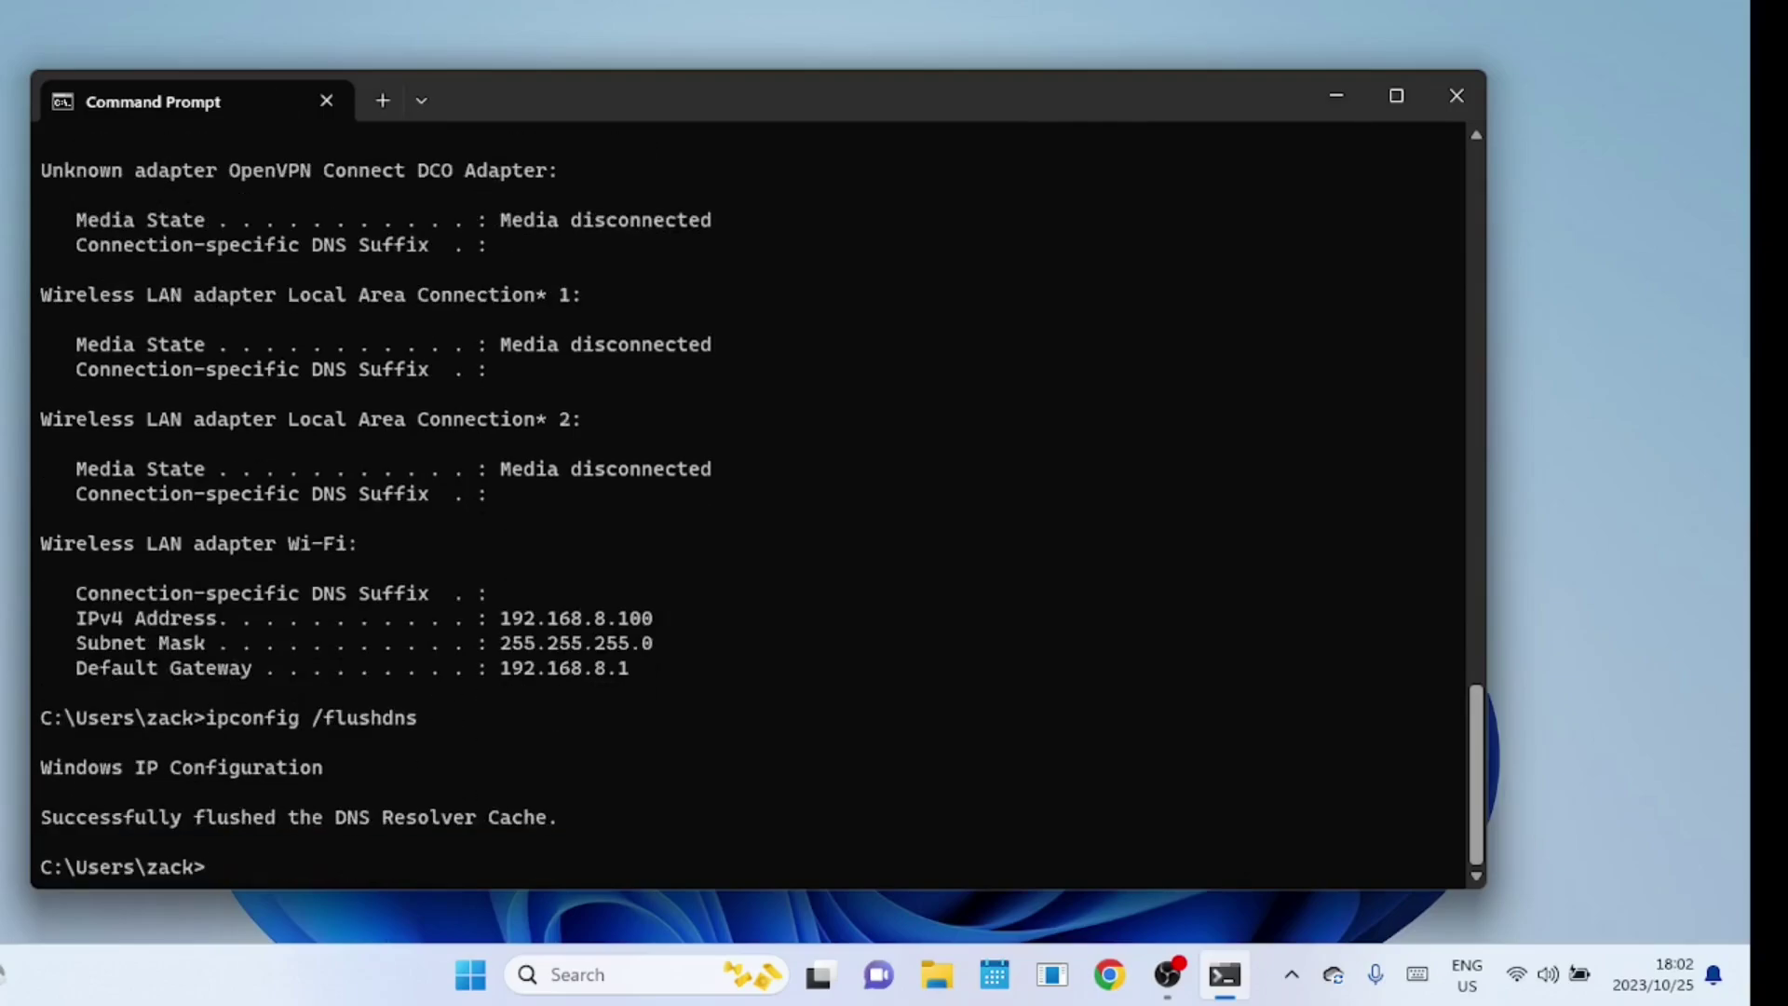
# Step: Copy the default gateway 192.168.8.1 and enter ping 192.168.8.1 at the prompt
pyautogui.moveTo(490, 668); pyautogui.dragTo(639, 675)
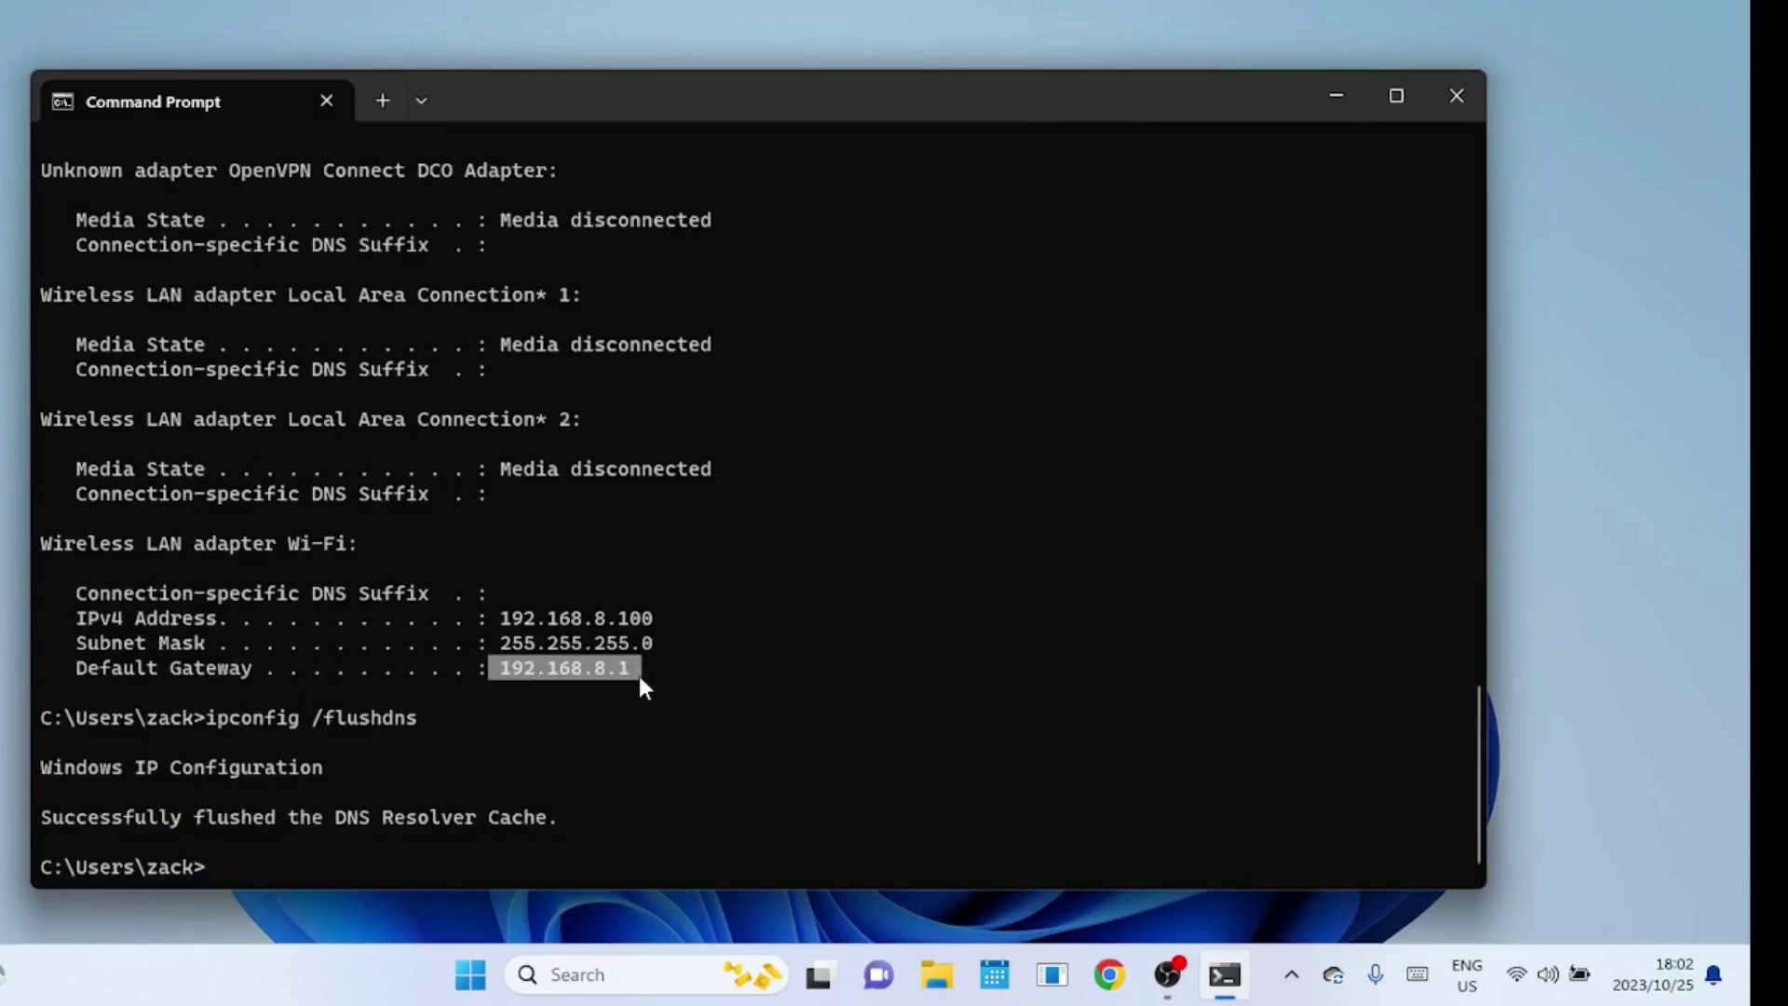
pyautogui.rightClick(588, 714)
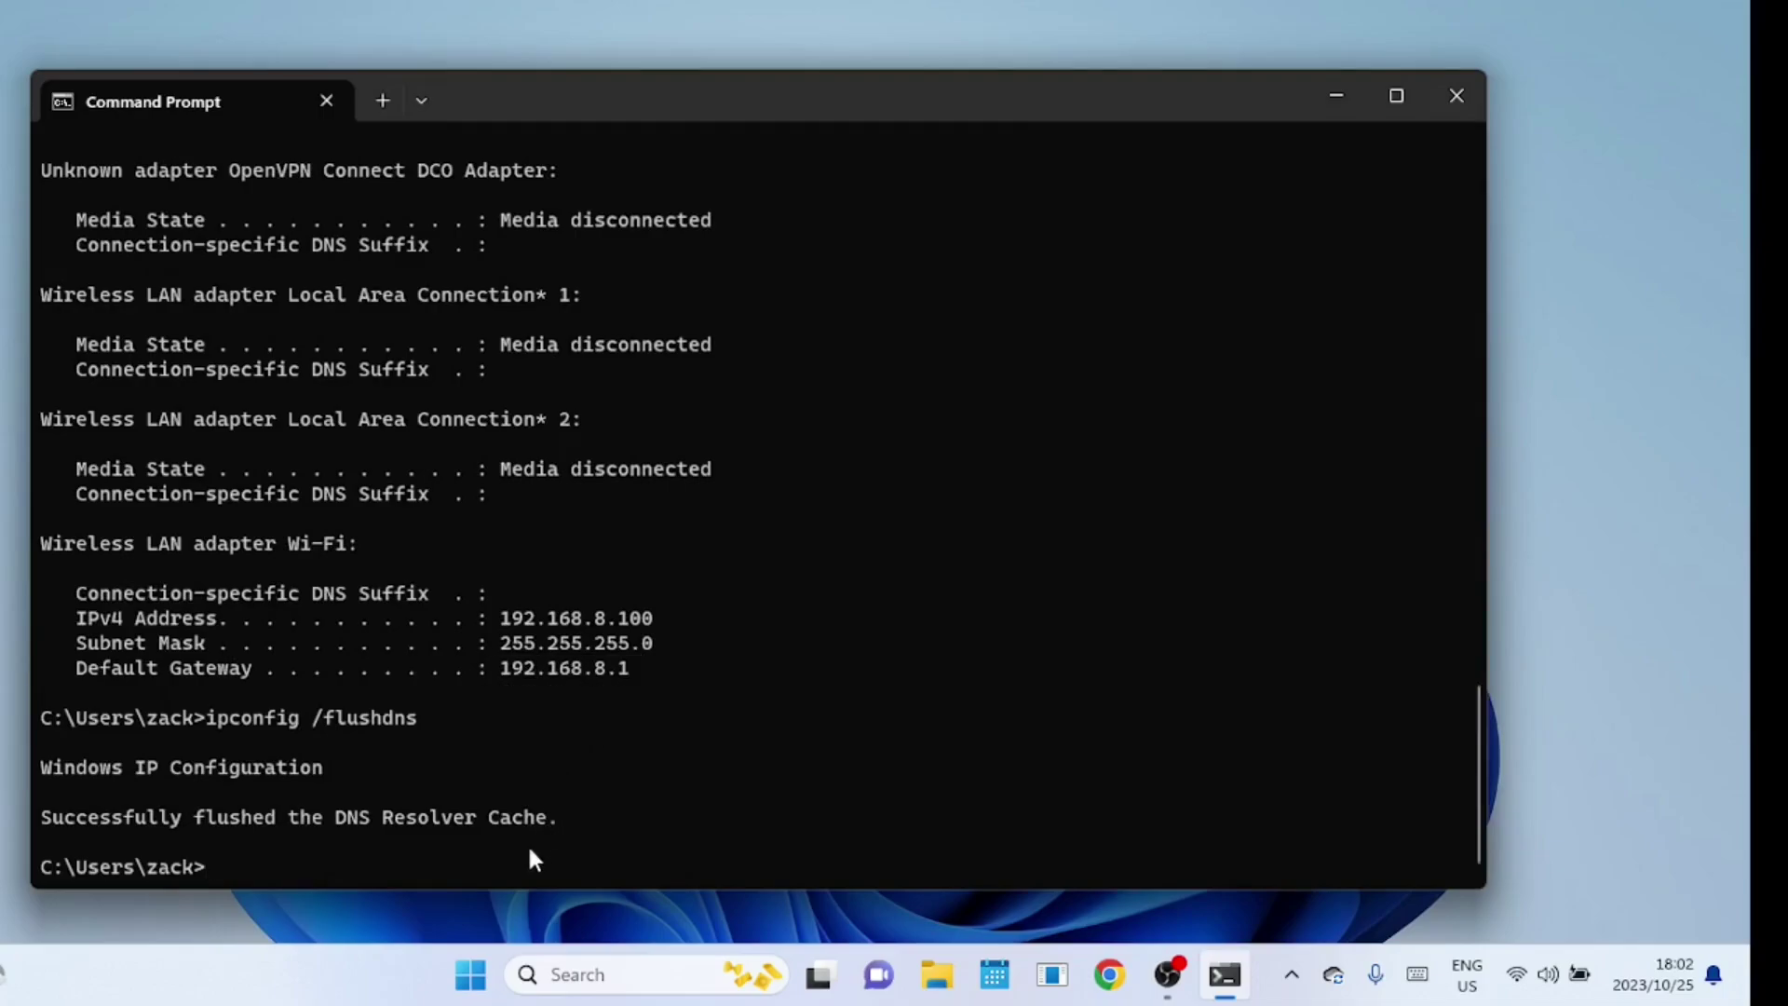
pyautogui.write('ping 192.168.8.1')
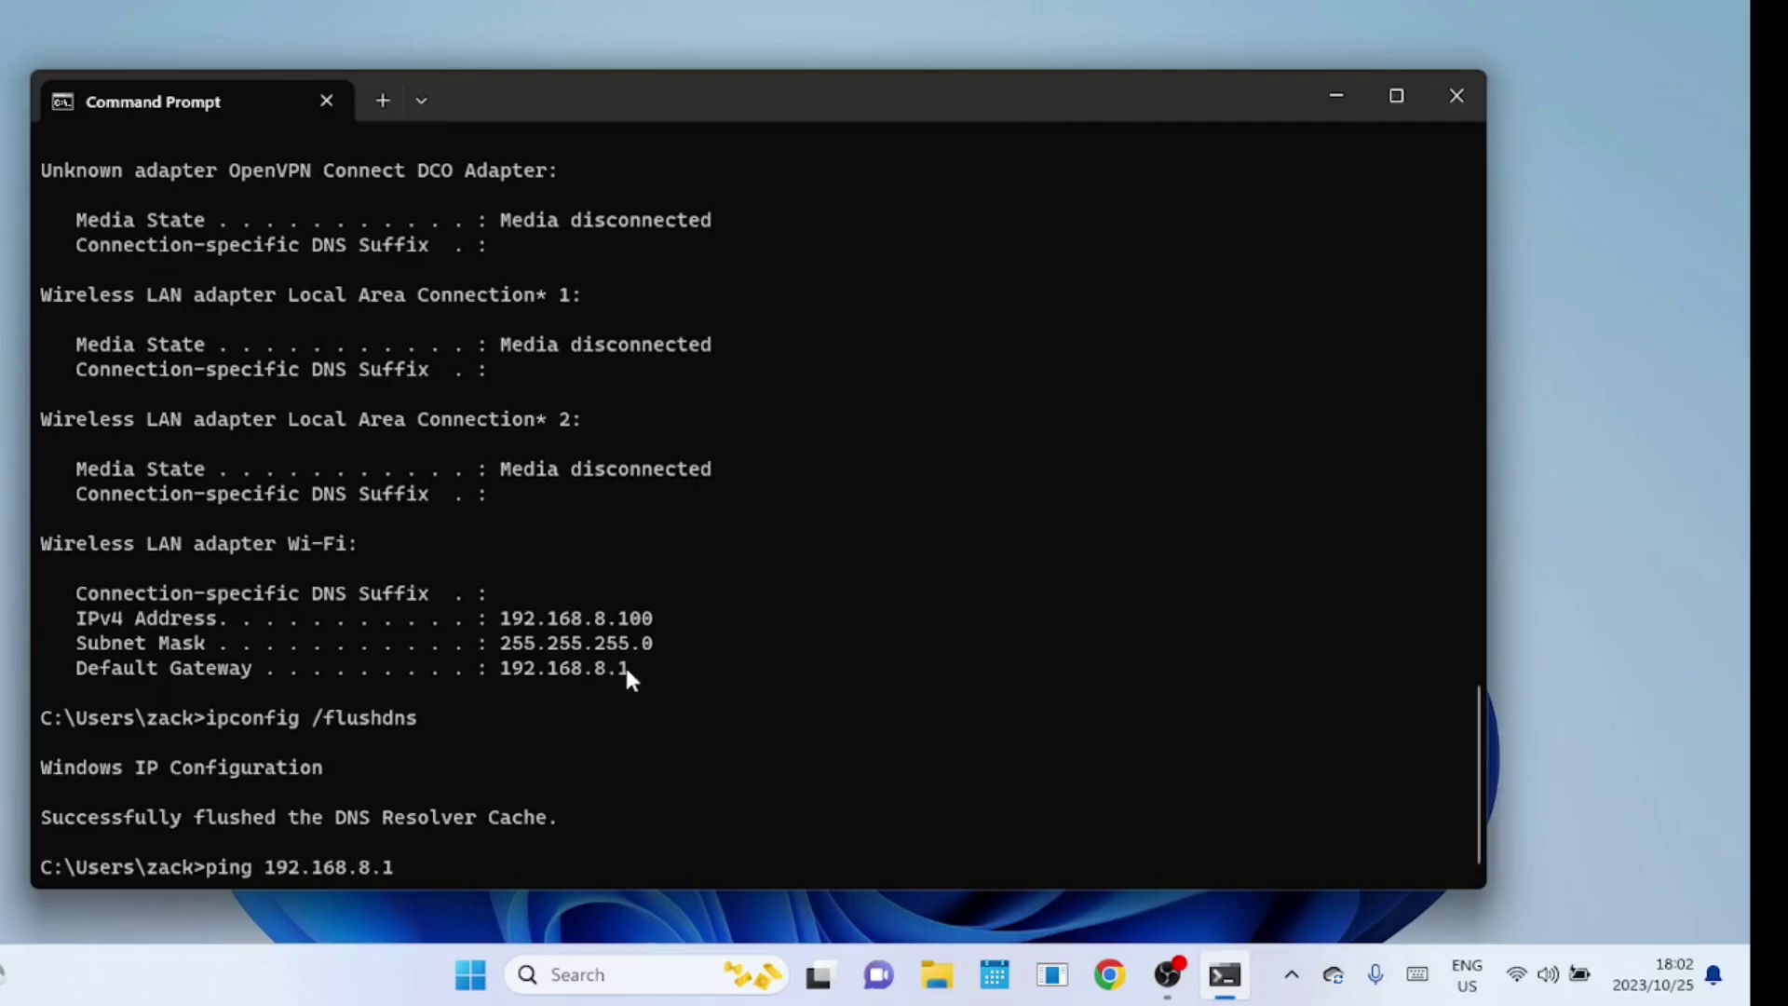
# Step: Ping gateway 192.168.8.1 and google.com, both returning four replies with 0% loss
pyautogui.moveTo(629, 669); pyautogui.dragTo(501, 669)
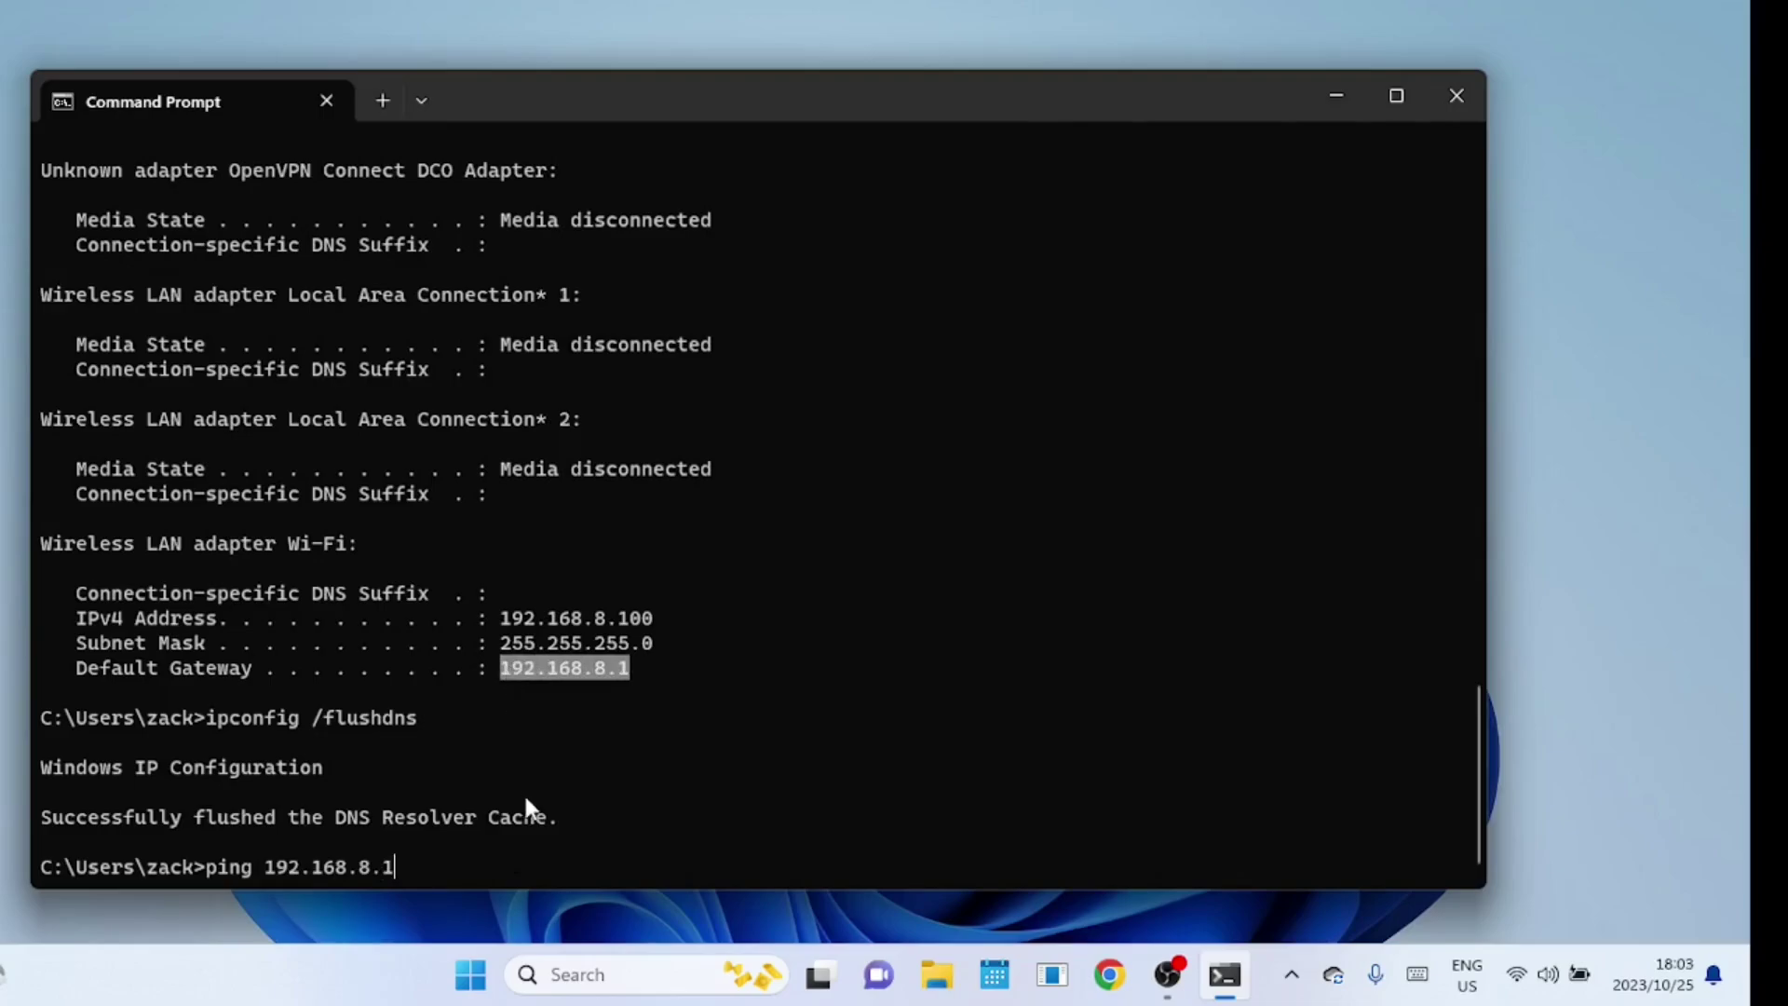
pyautogui.hotkey('ctrl', 'c')
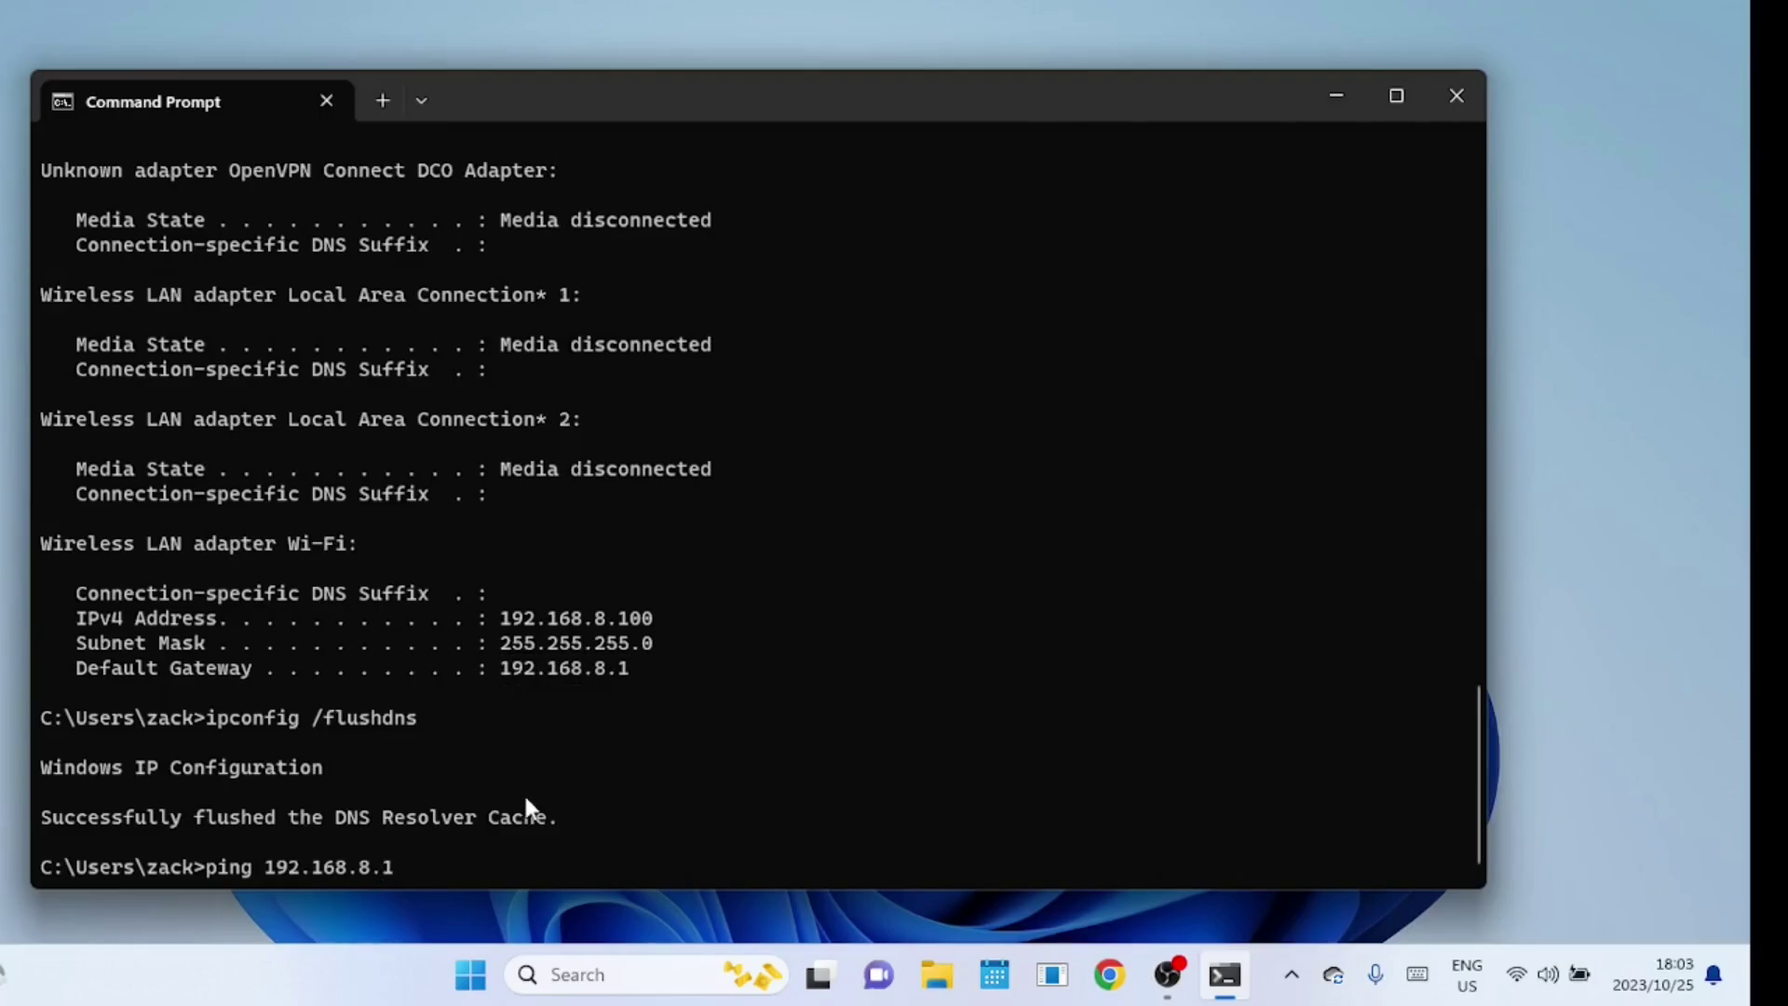
pyautogui.press('Return')
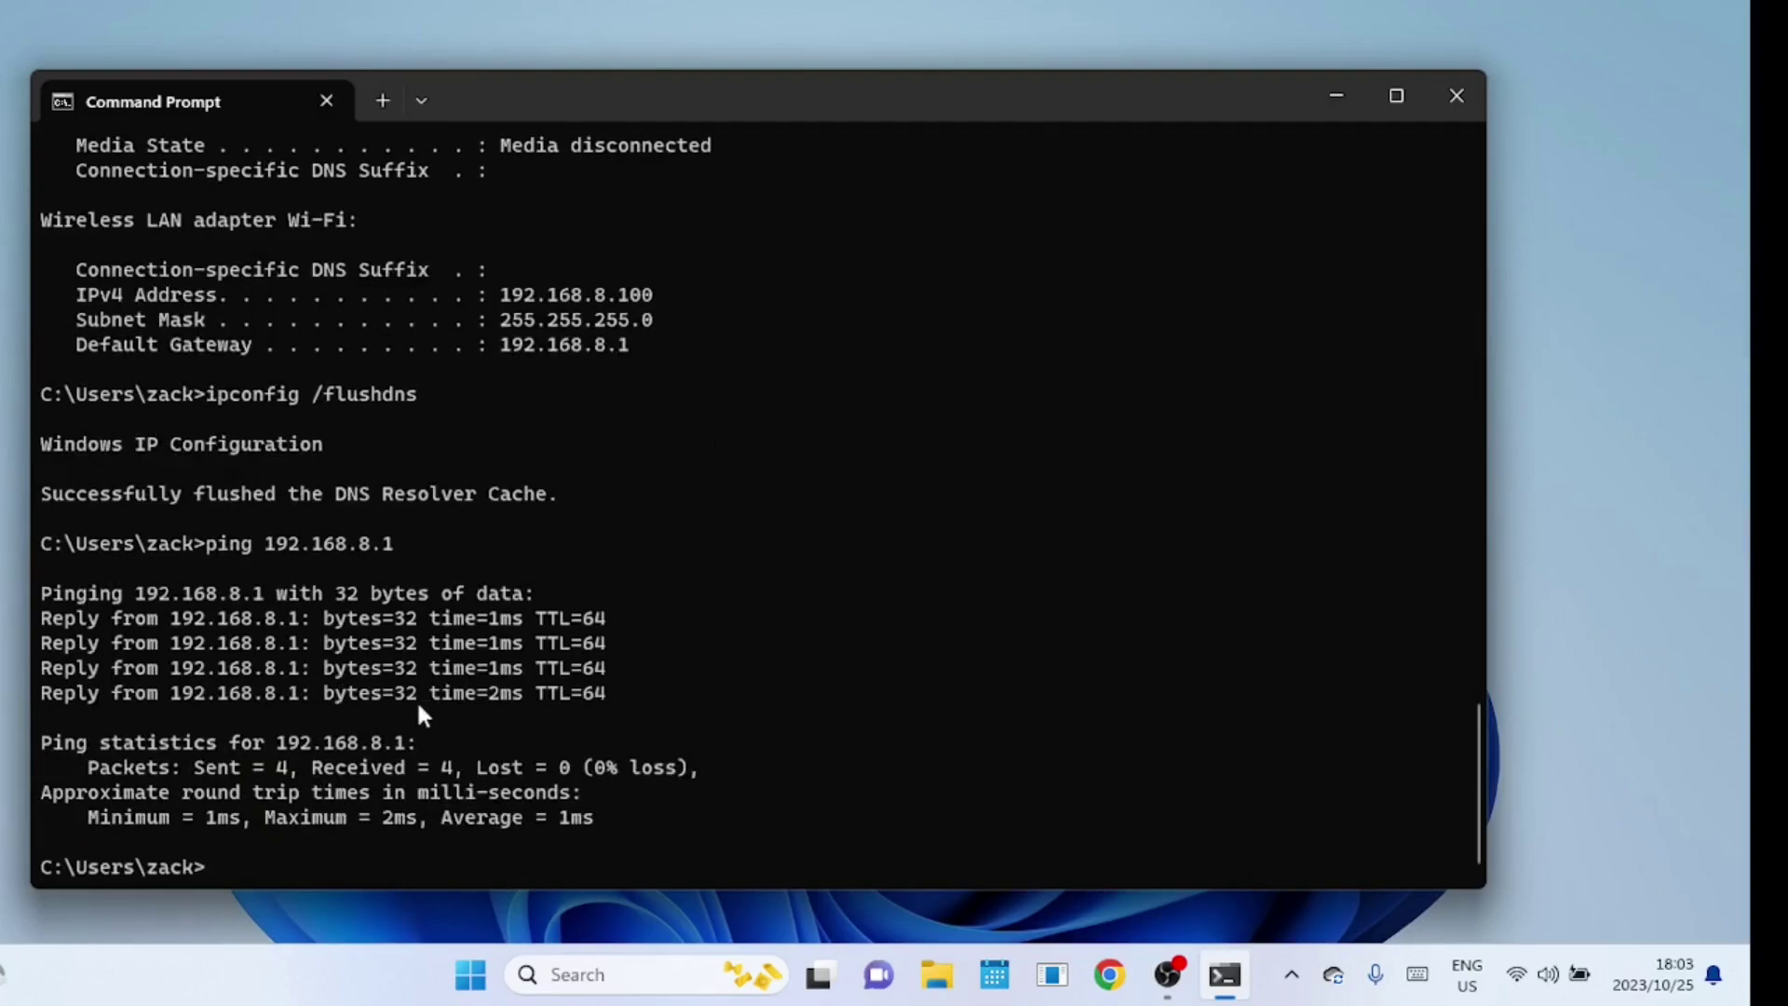
pyautogui.write('ping google.com')
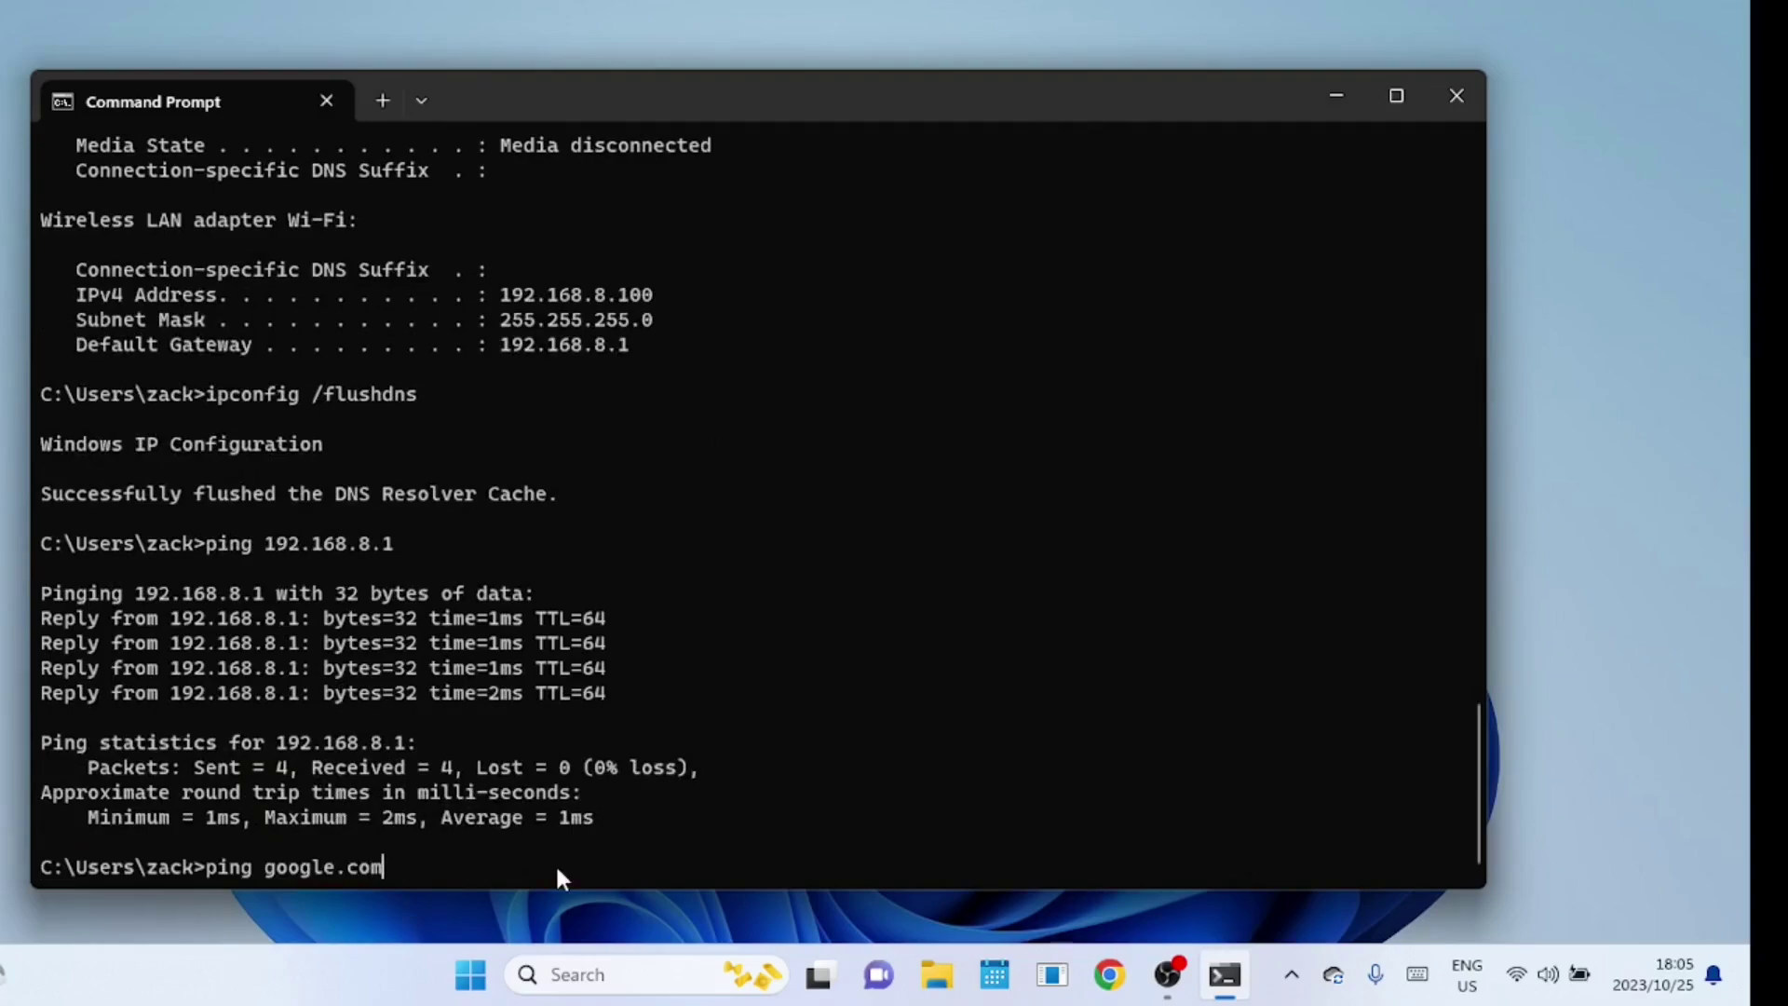
pyautogui.press('Return')
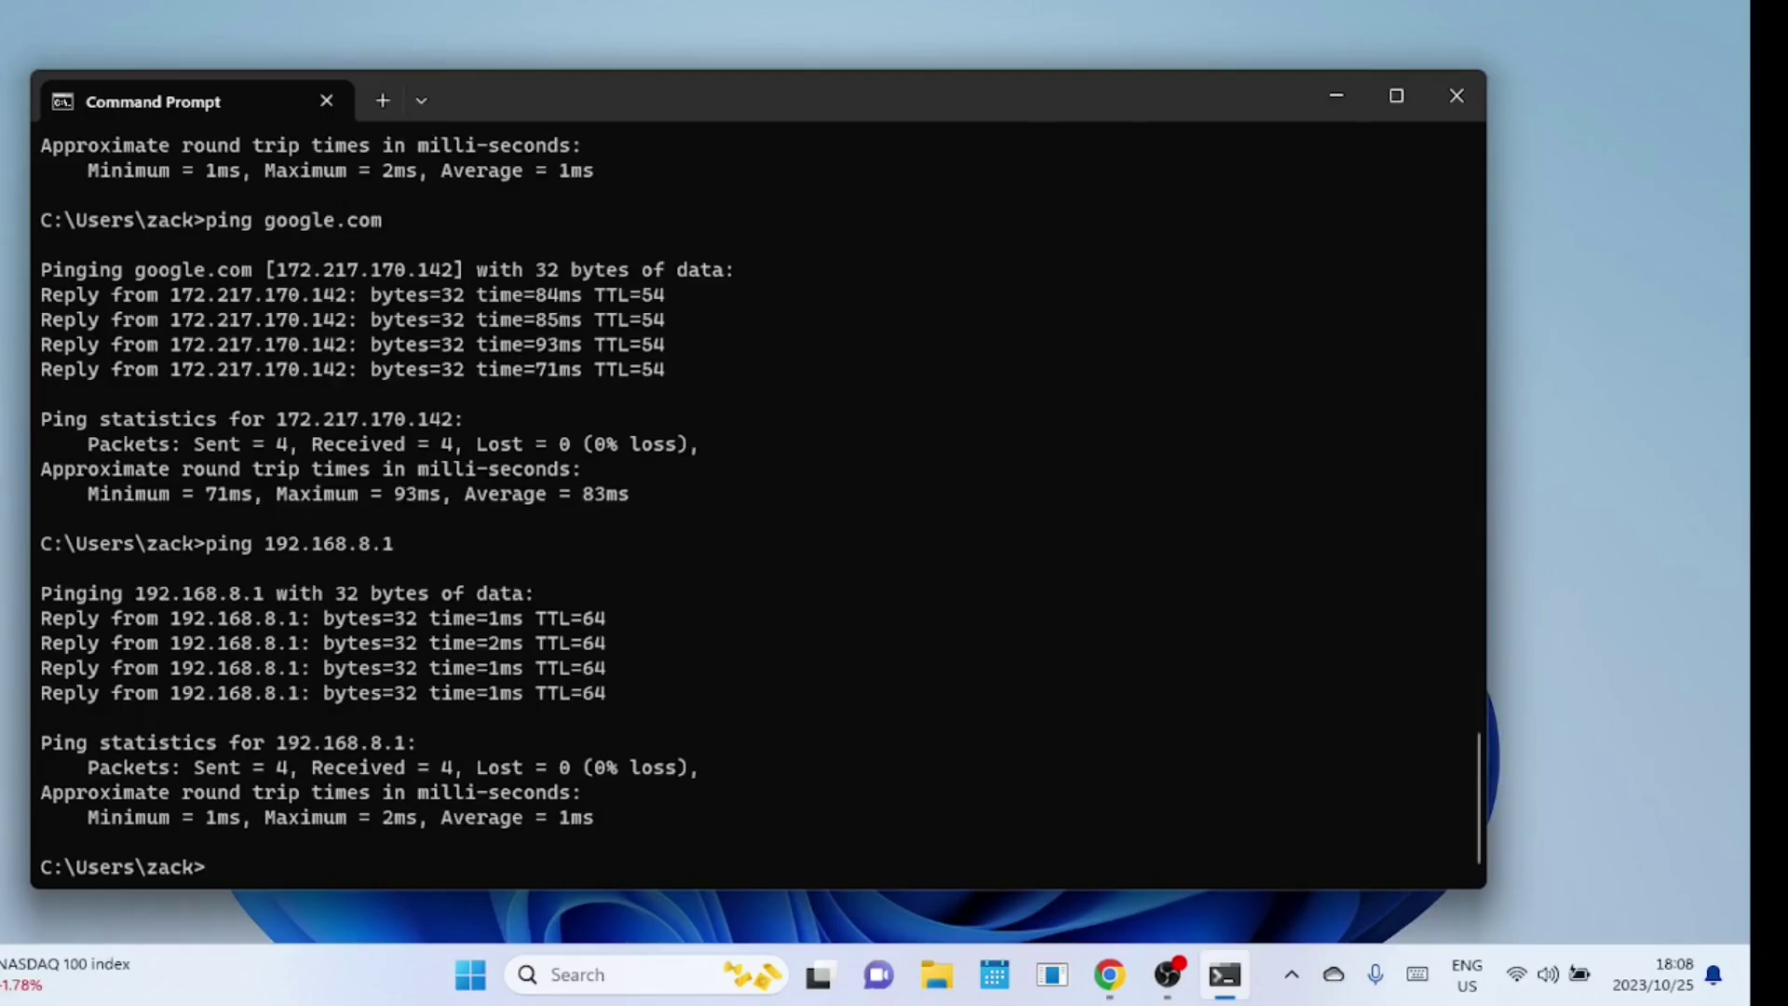
# Step: Ping google.com again; all four requests time out with 100% loss
pyautogui.write('ping google.com')
pyautogui.press('Return')
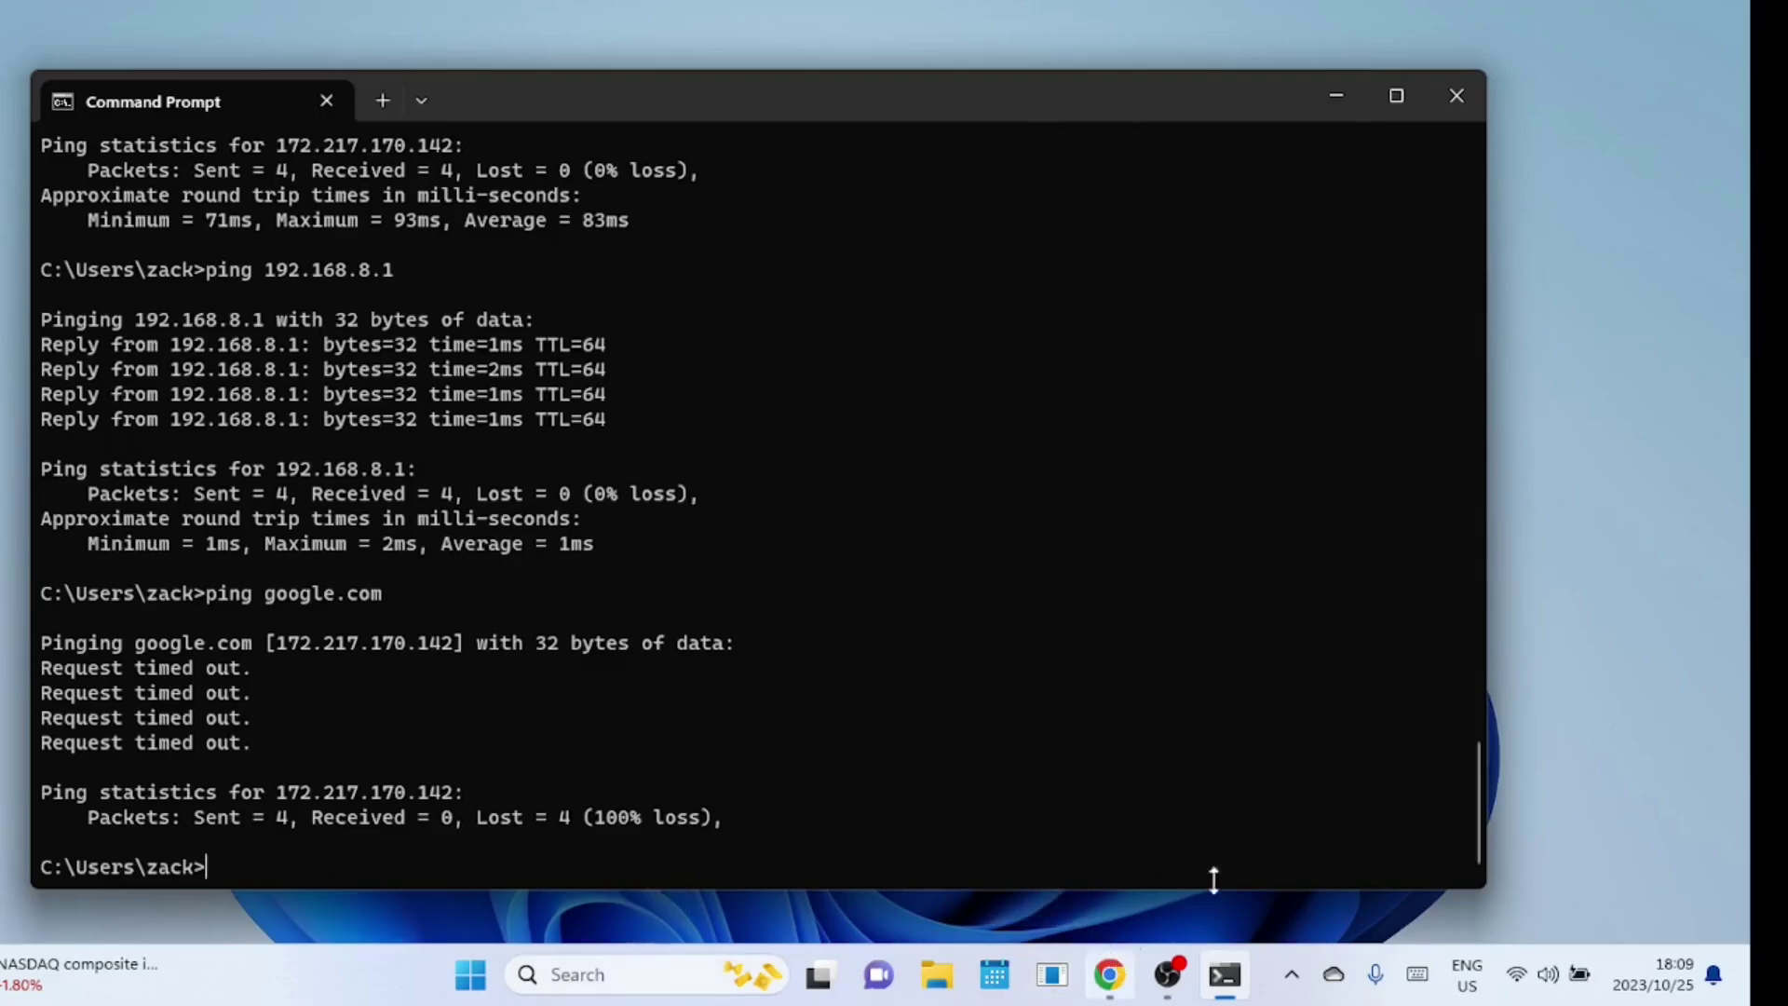
pyautogui.click(705, 969)
# Step: Open View network connections from search and open the Wi-Fi adapter's Properties
pyautogui.write('vie')
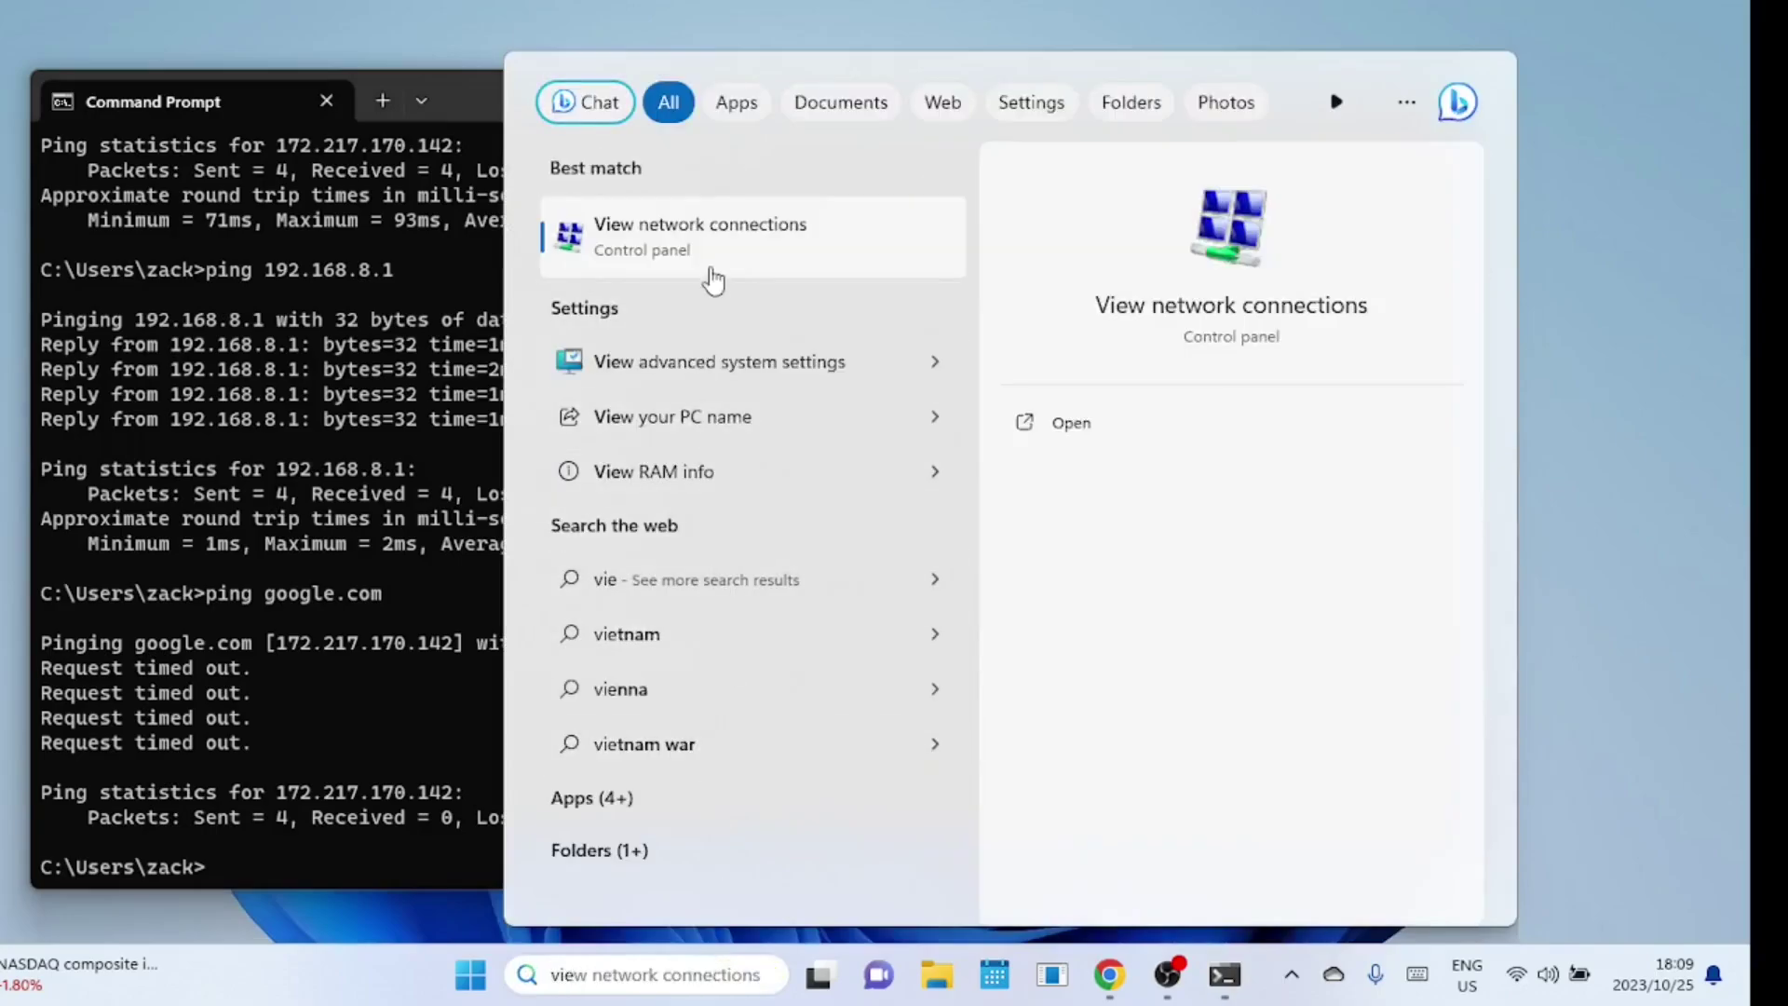
pyautogui.click(713, 244)
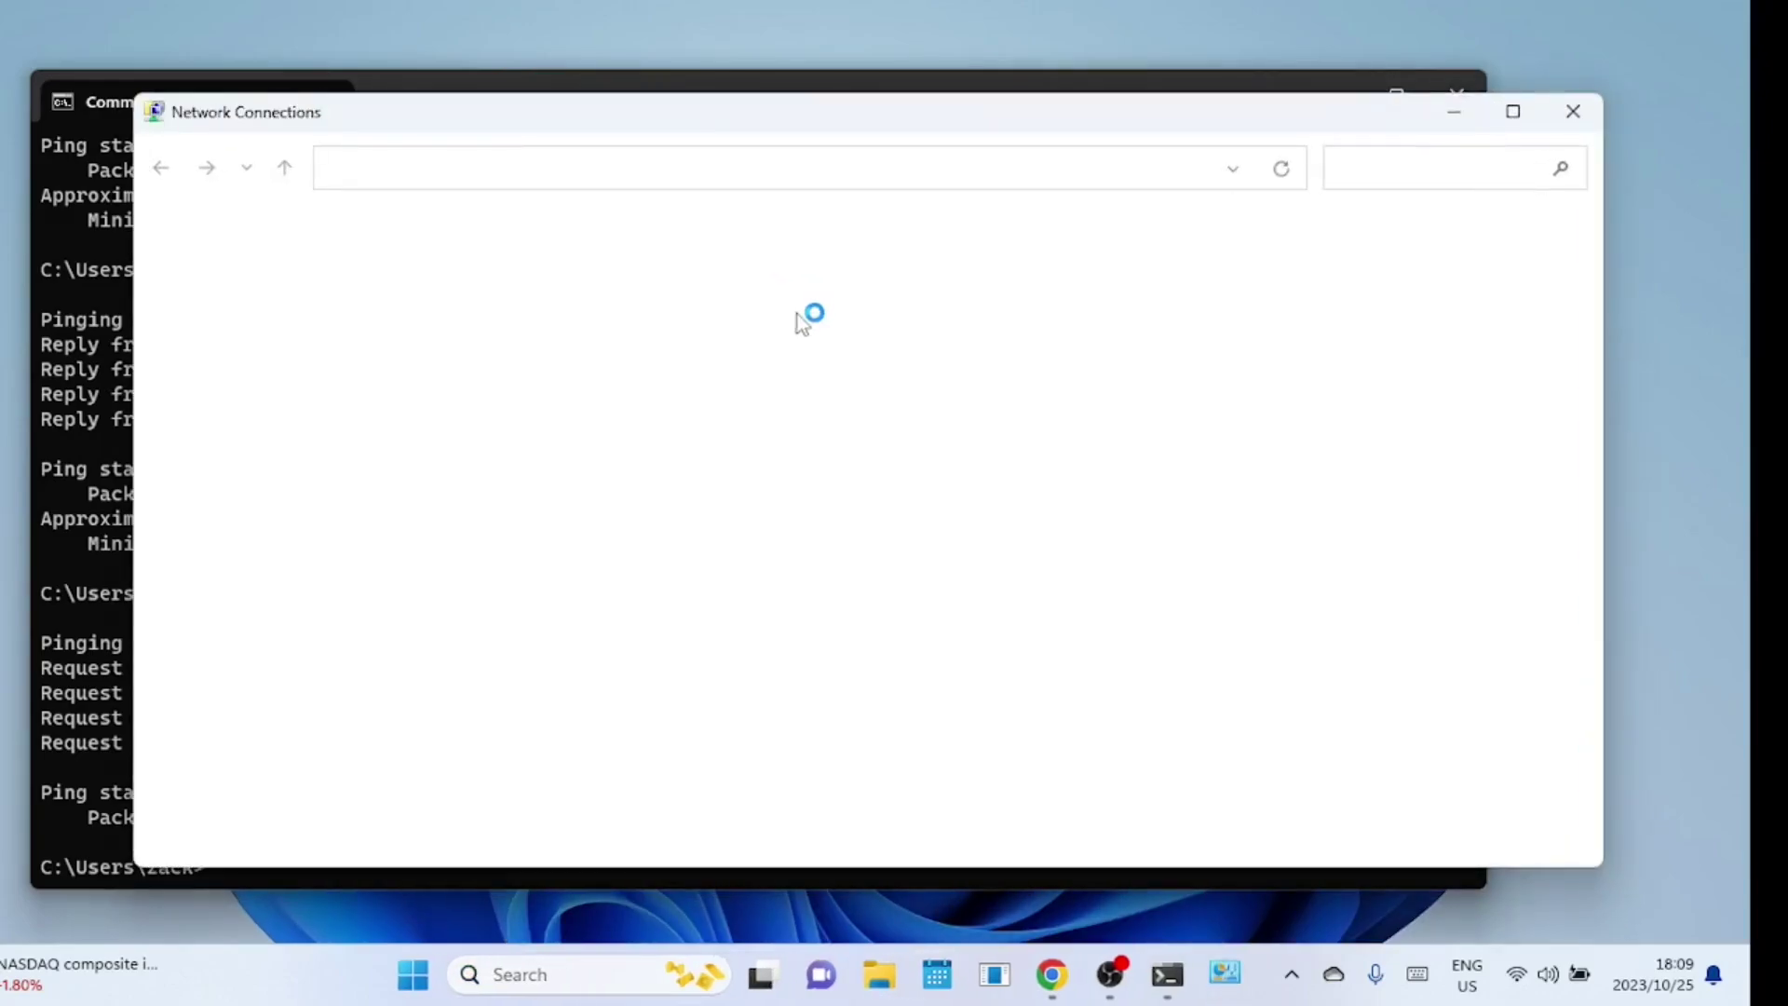
pyautogui.rightClick(375, 390)
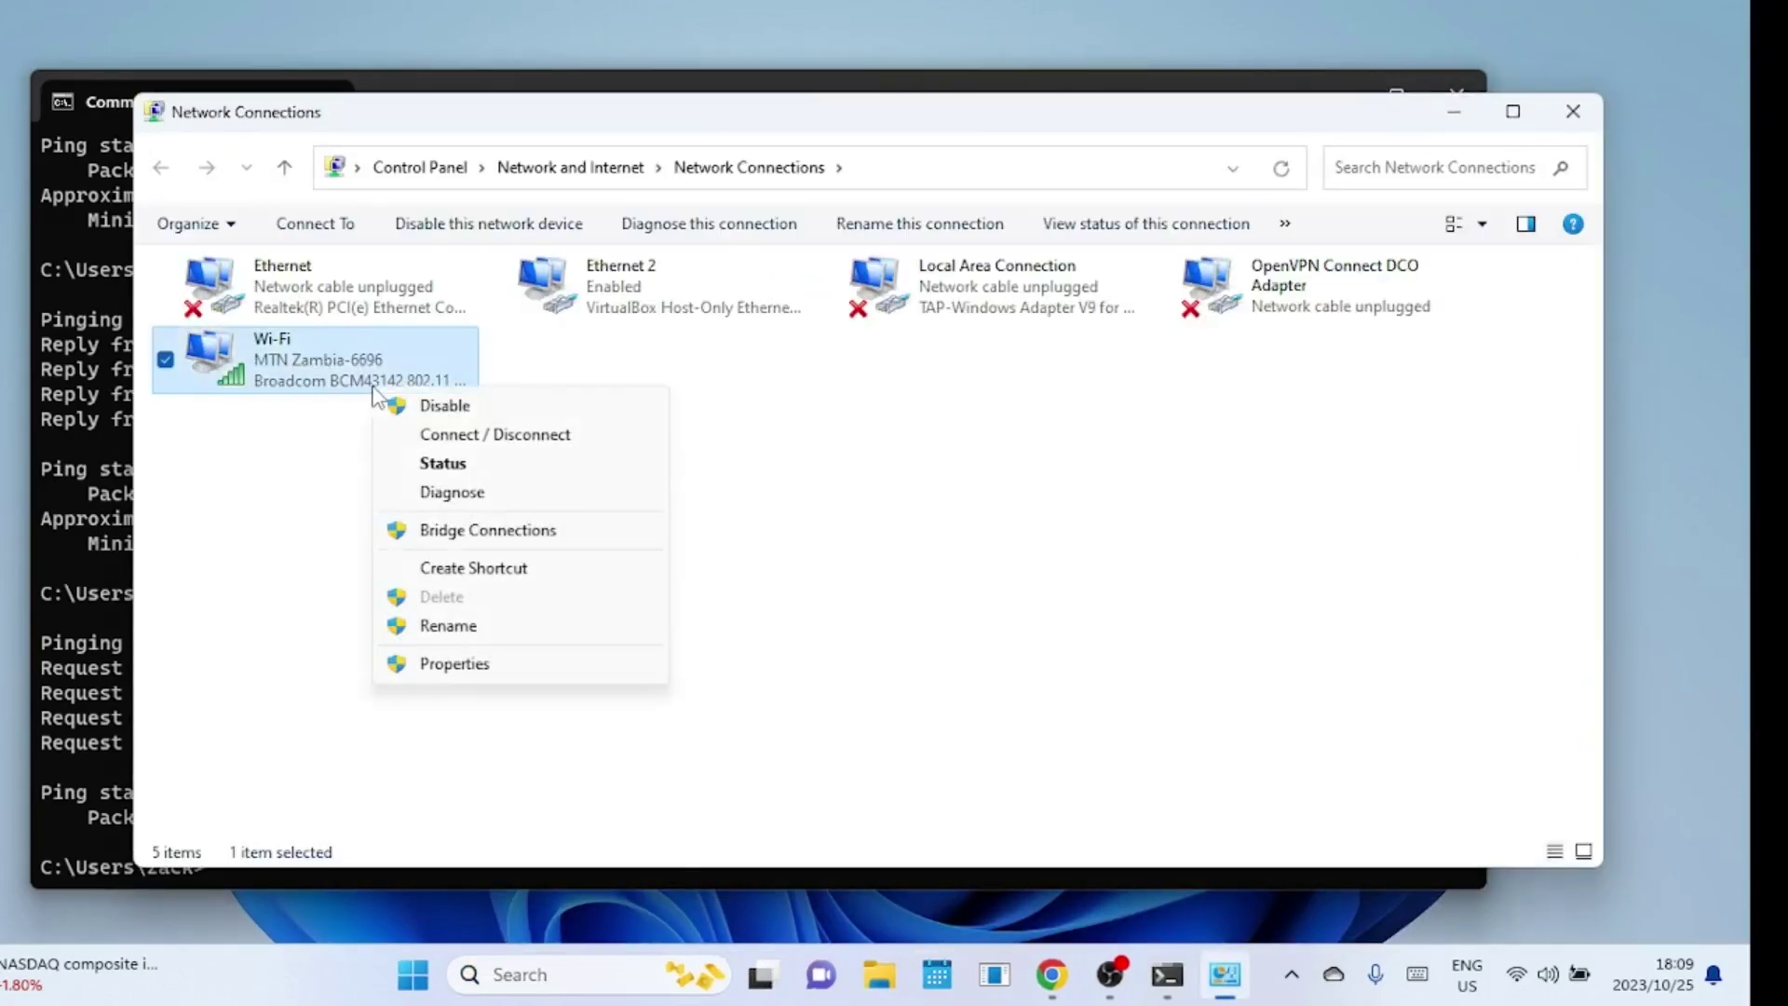
pyautogui.click(475, 663)
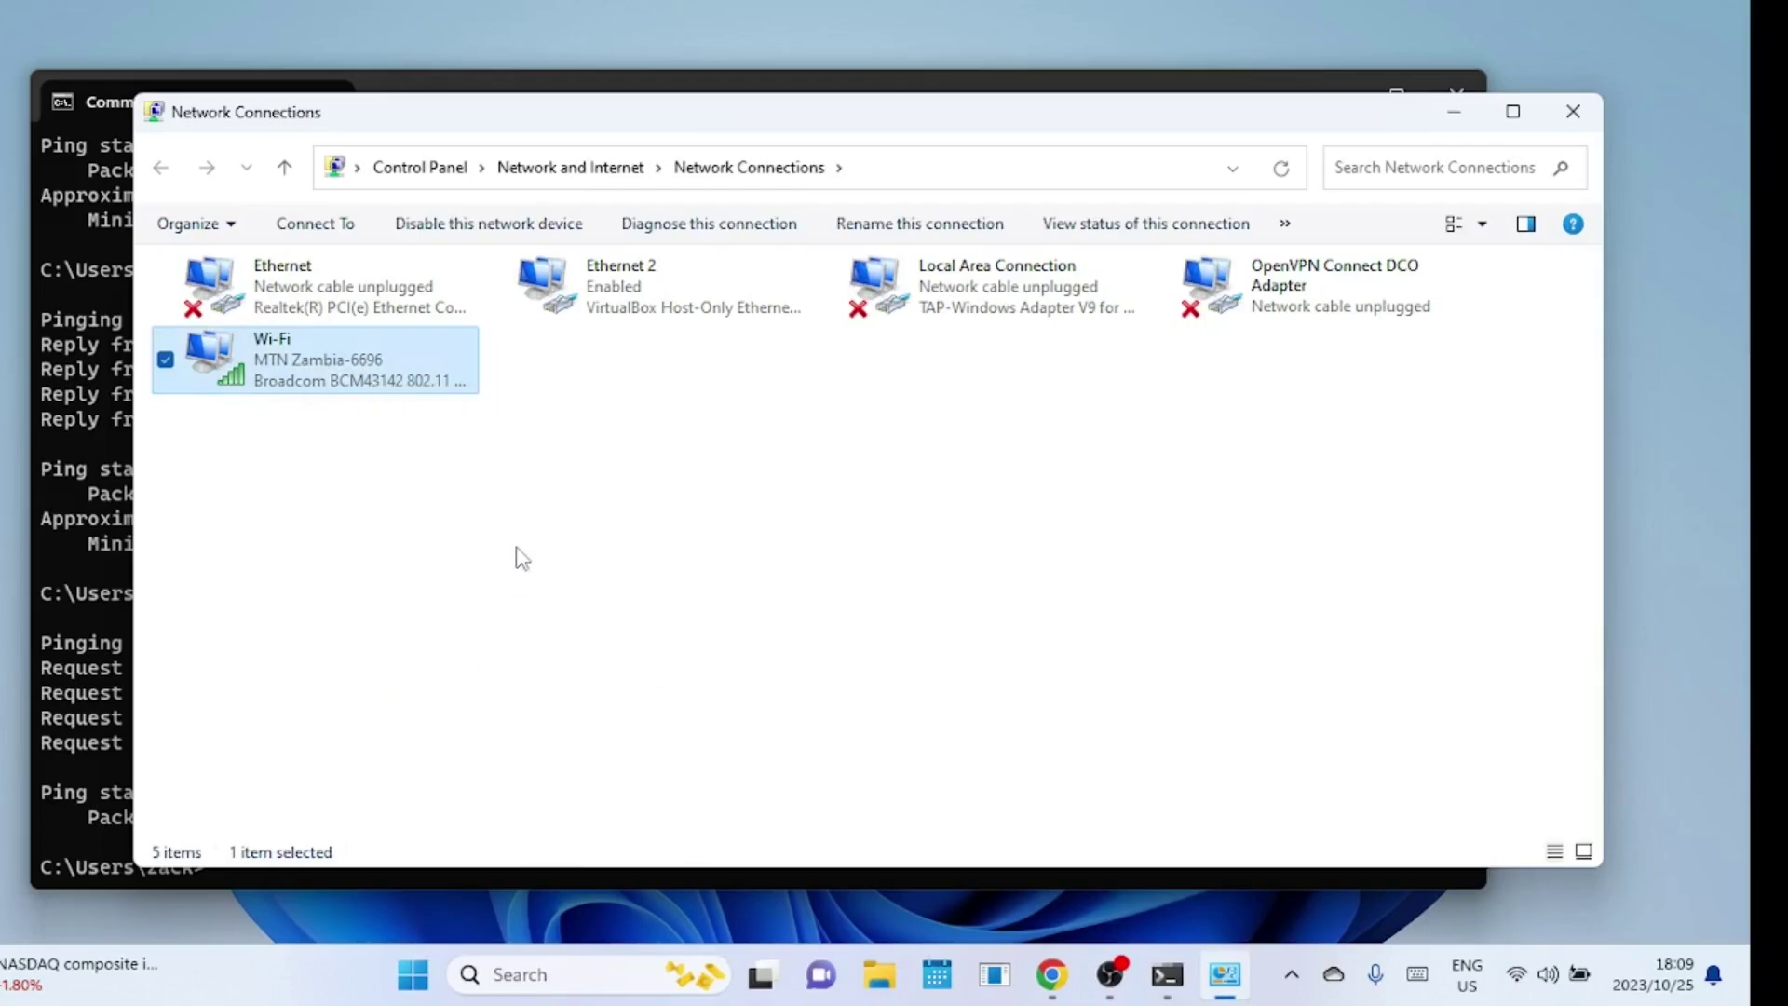